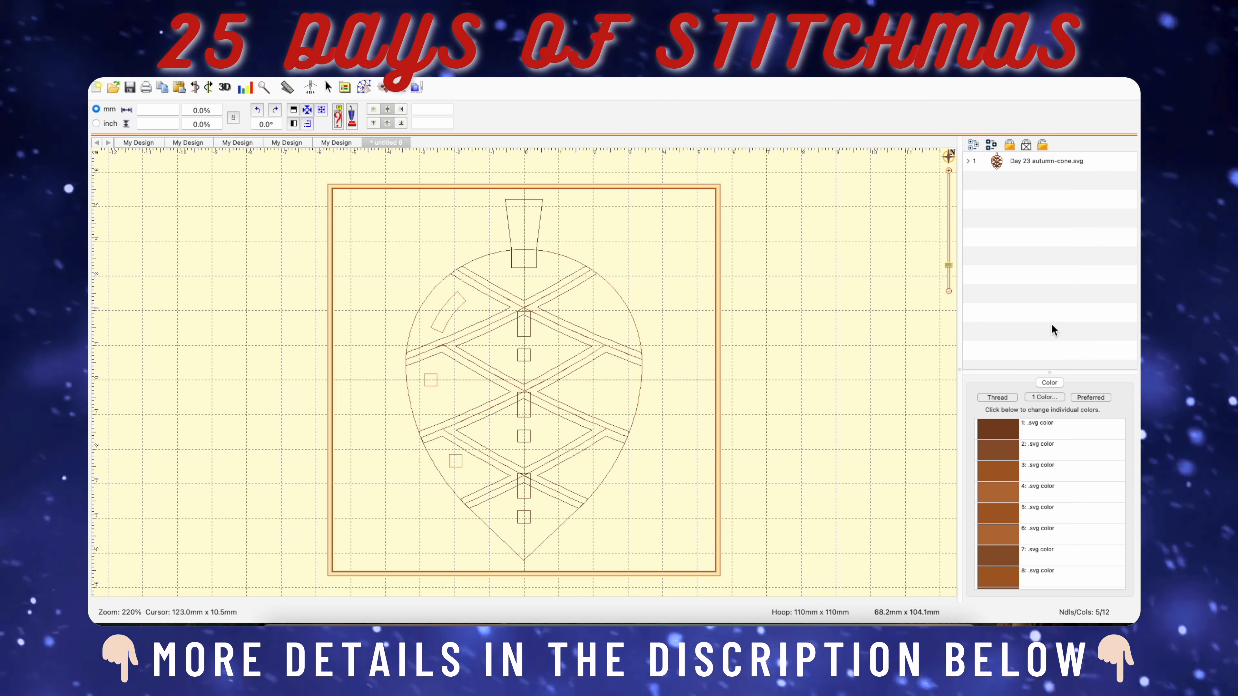
Delete the small rectangles and squares running down the vertical centre line of the pine cone.
click(529, 336)
key(Delete)
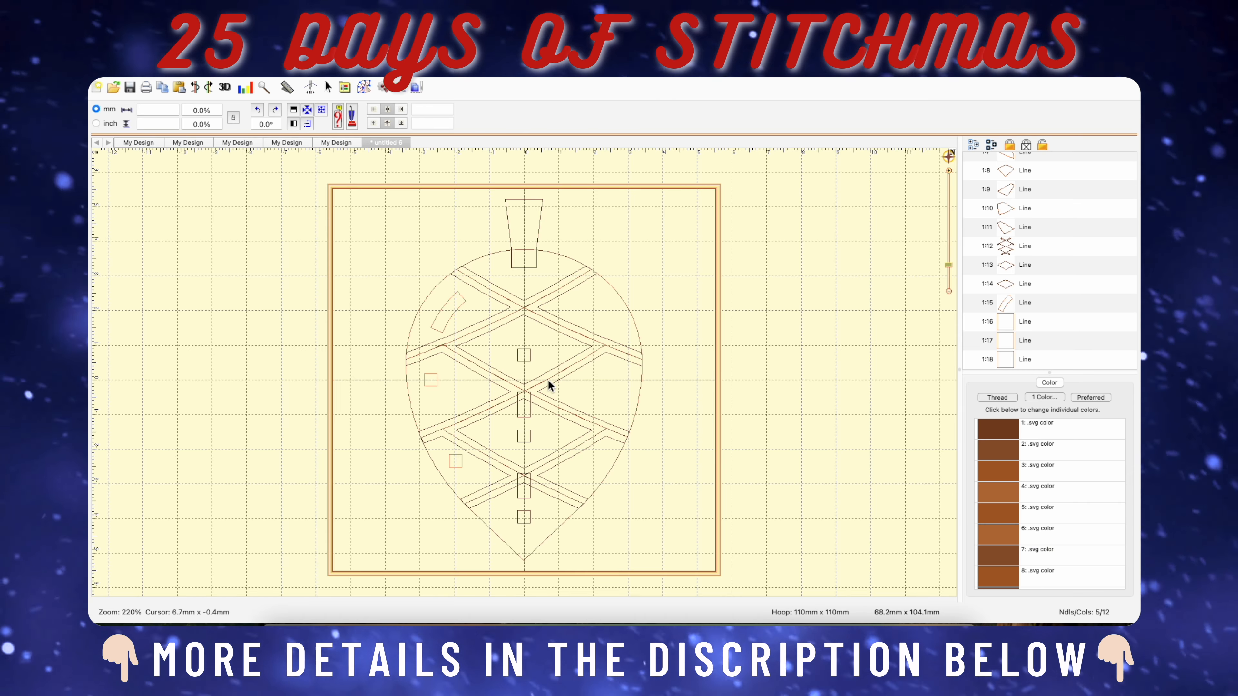
click(530, 360)
key(Delete)
click(525, 414)
key(Delete)
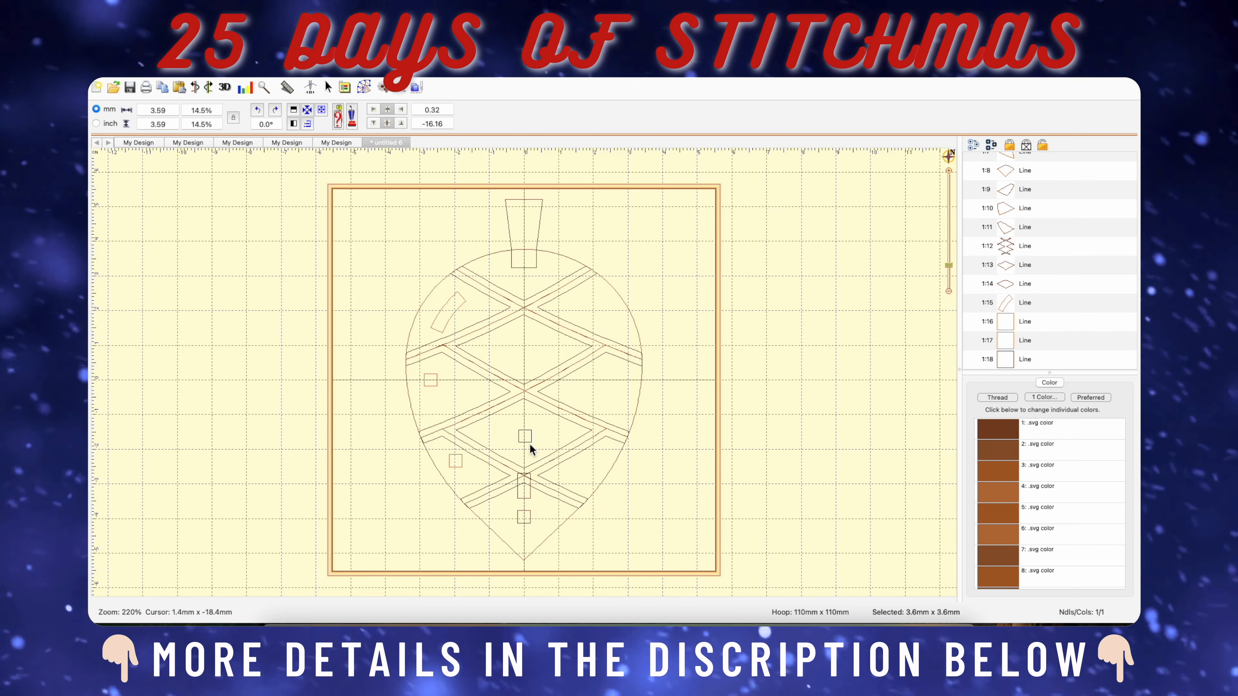
click(531, 494)
key(Delete)
click(529, 518)
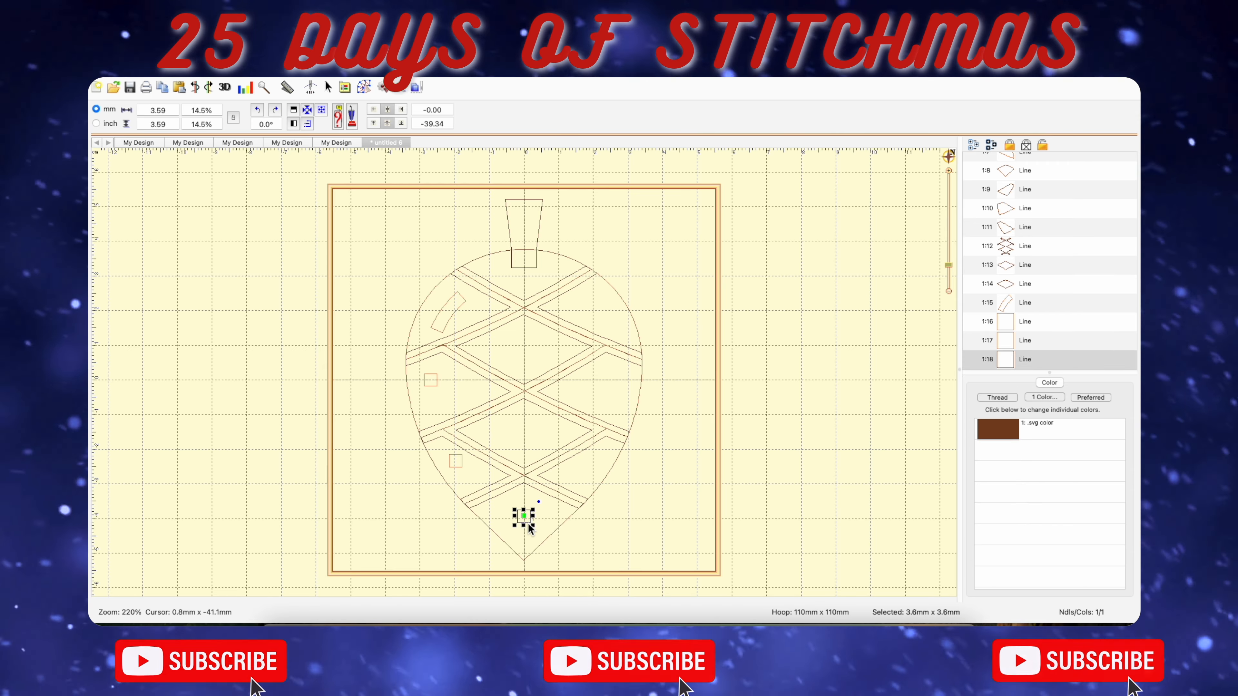
key(Delete)
Delete the small squares near the cone's left edge and the curved highlight shape above them.
click(430, 381)
key(Delete)
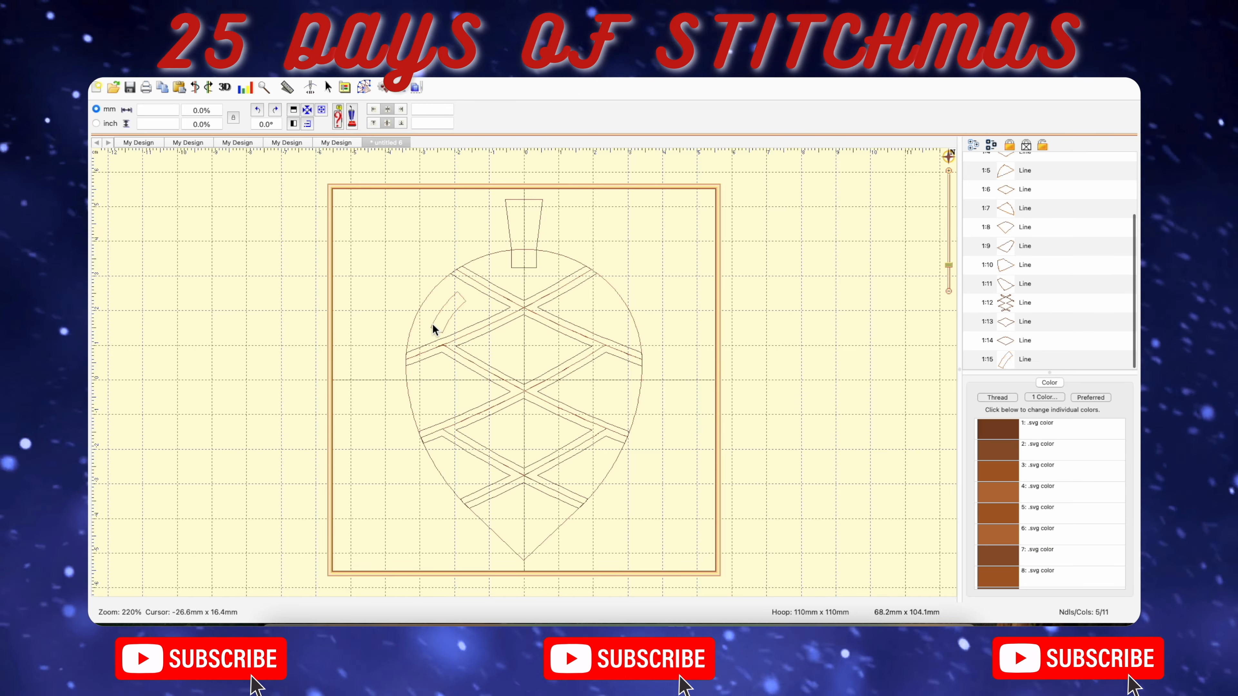
click(439, 323)
key(Delete)
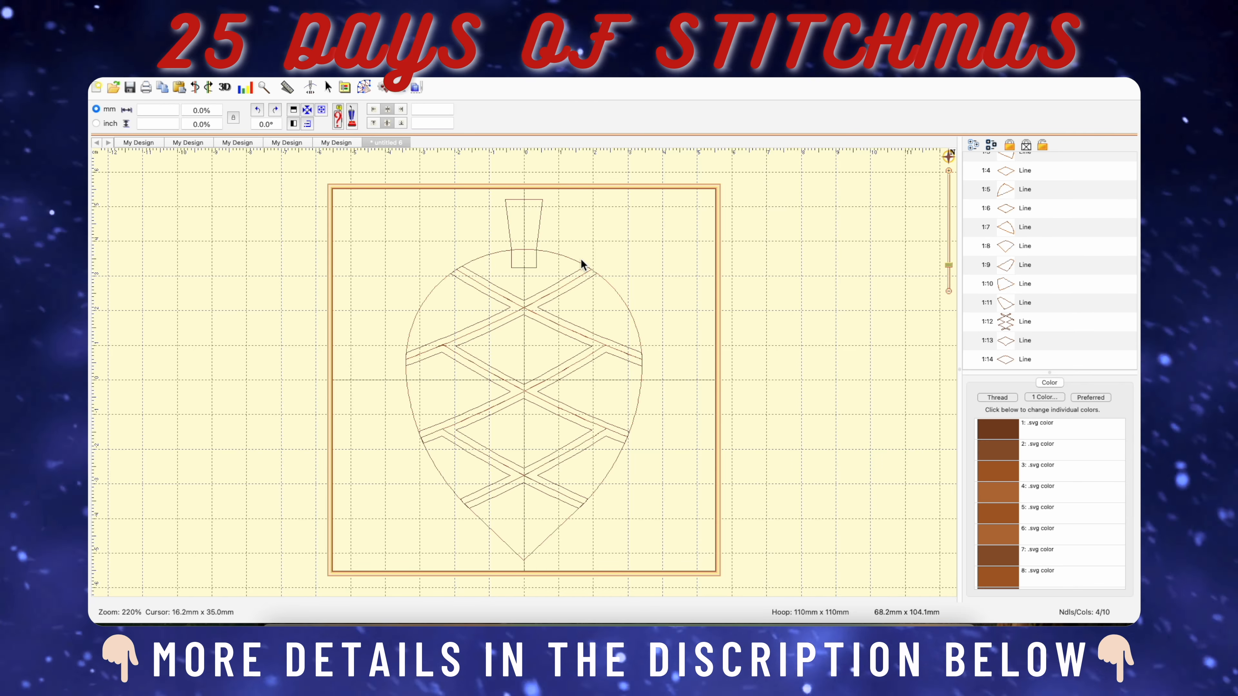
Shorten the stem outline from below to about 15.7 mm high, widen the object list and bring up the digitizing tools.
click(542, 215)
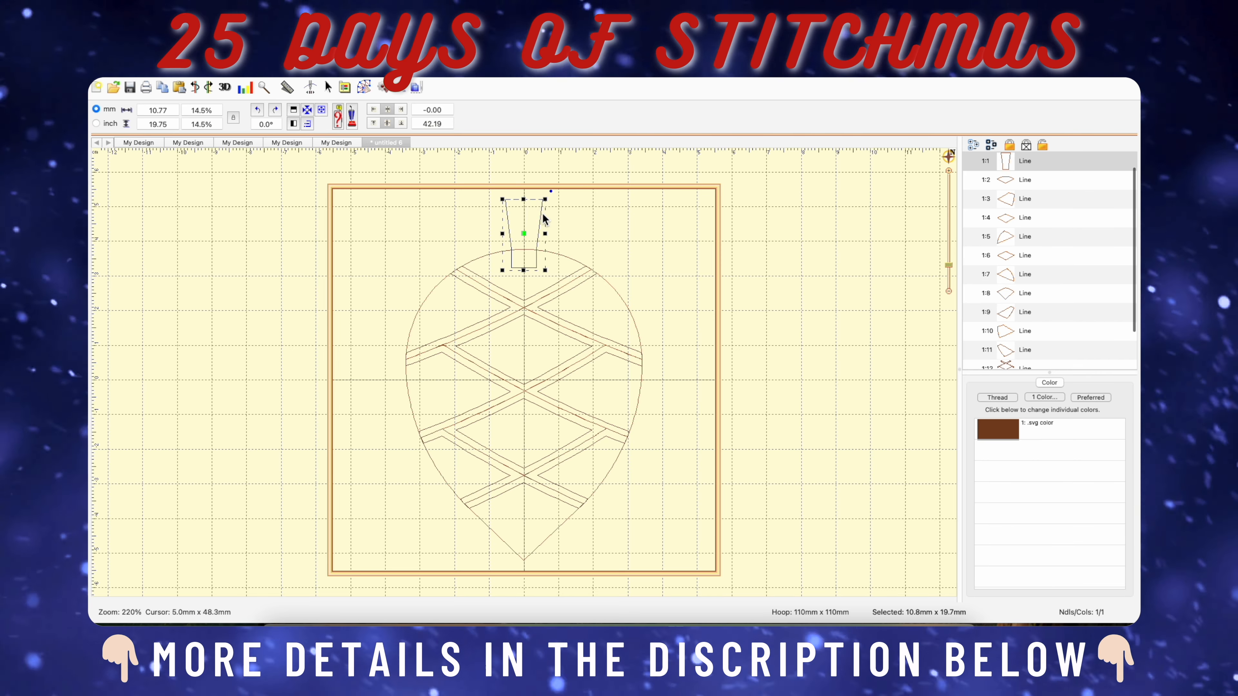
drag(523, 270, 527, 255)
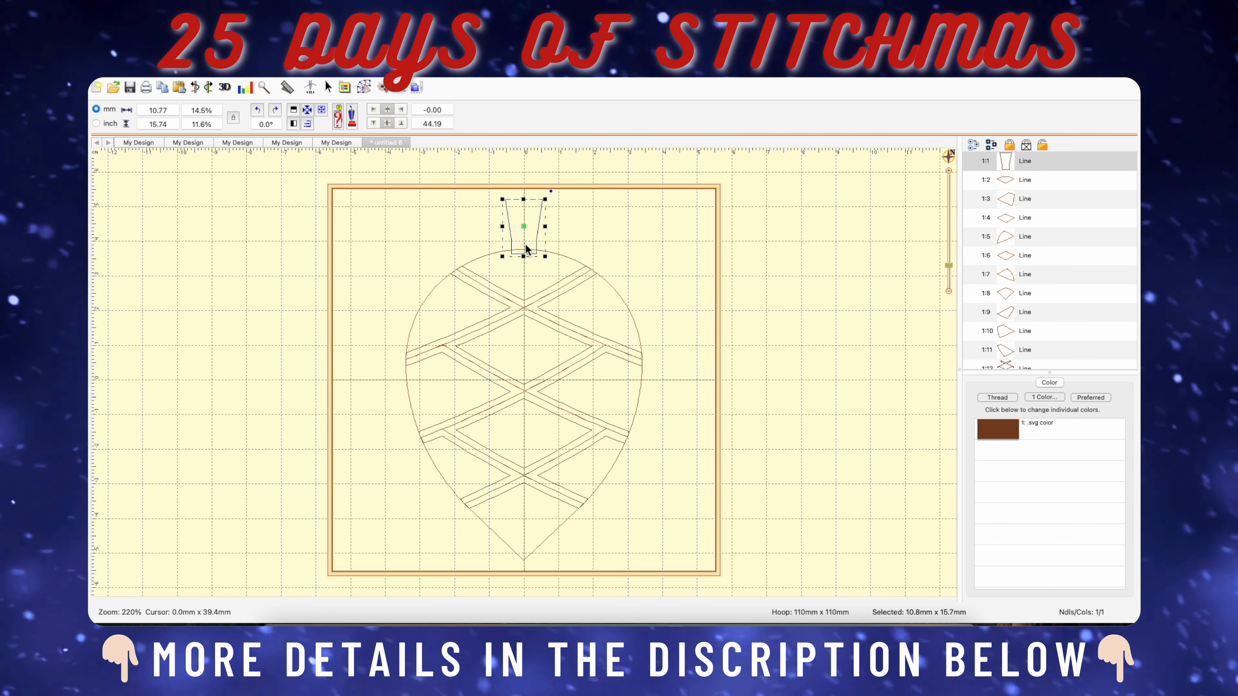
click(990, 162)
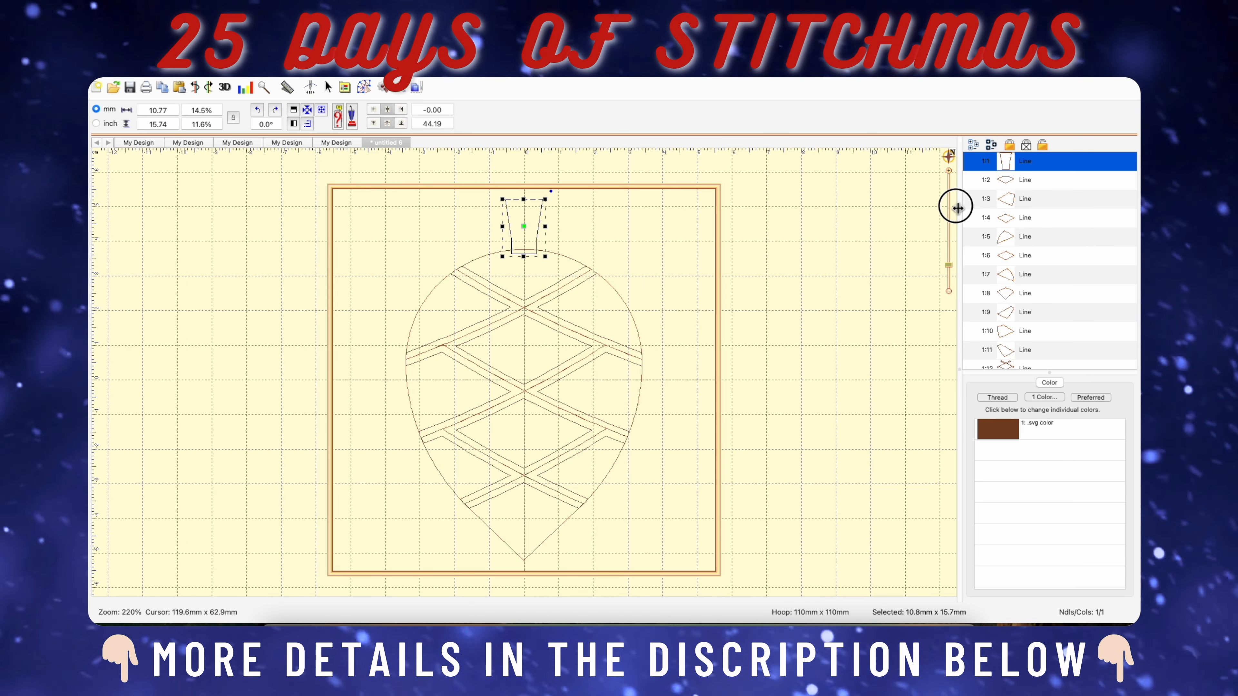
drag(958, 203, 910, 202)
click(366, 90)
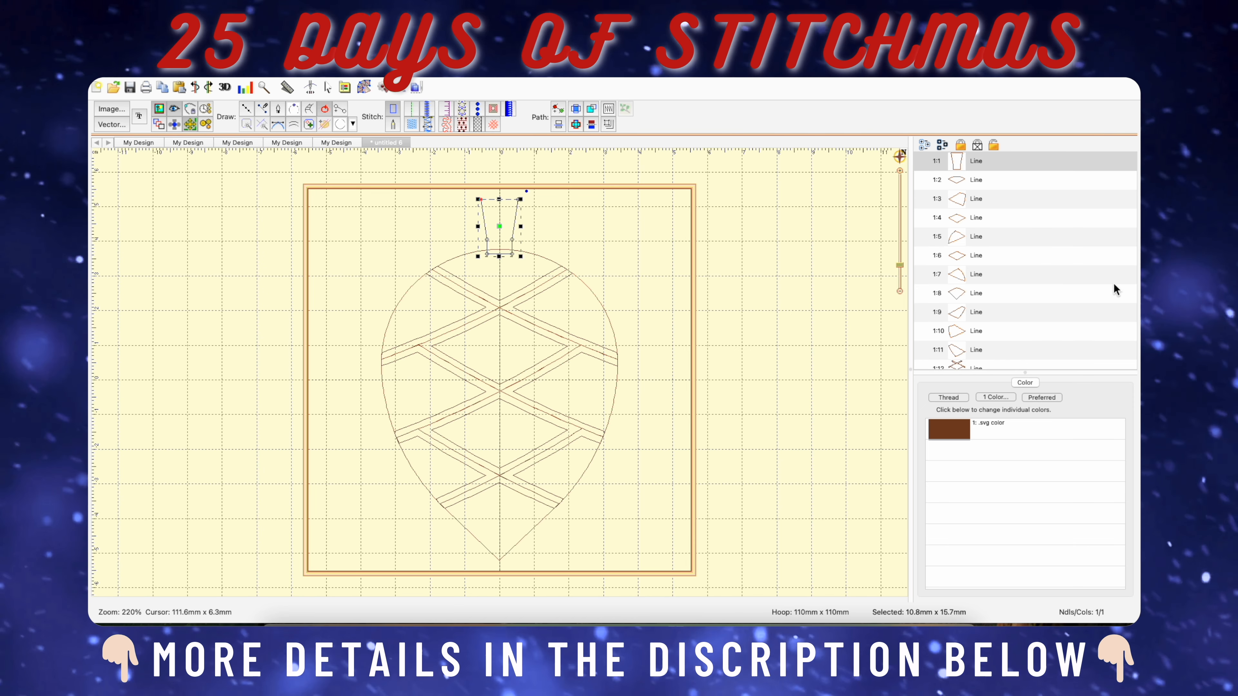
Create a new design and paste a copy of the stem outline into it.
click(927, 167)
scroll(928, 170, up, 2)
click(919, 163)
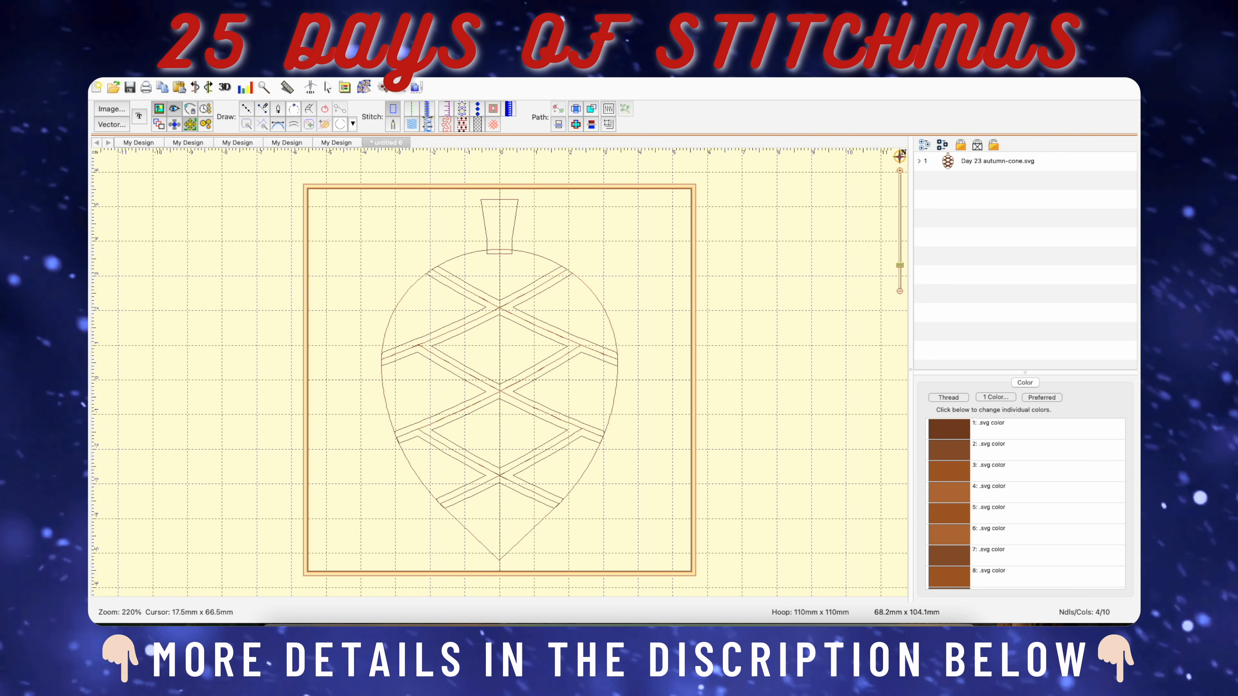
click(273, 72)
mouse_move(283, 86)
click(374, 85)
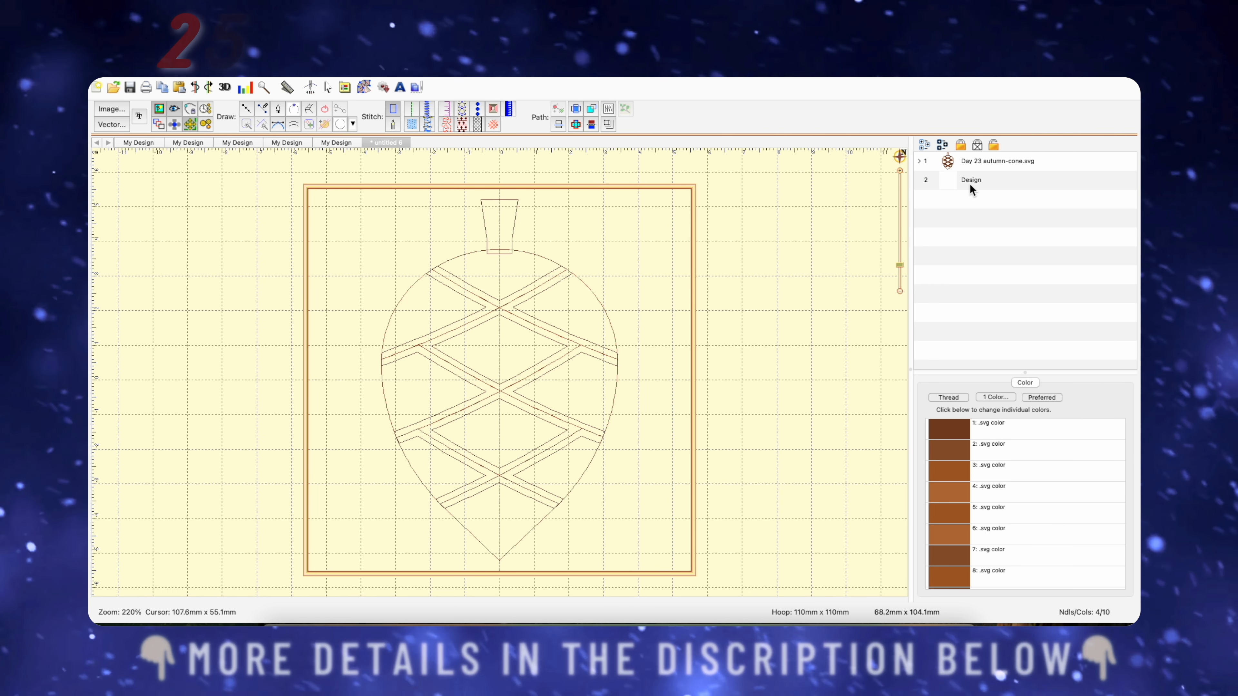
click(967, 182)
key(super+c)
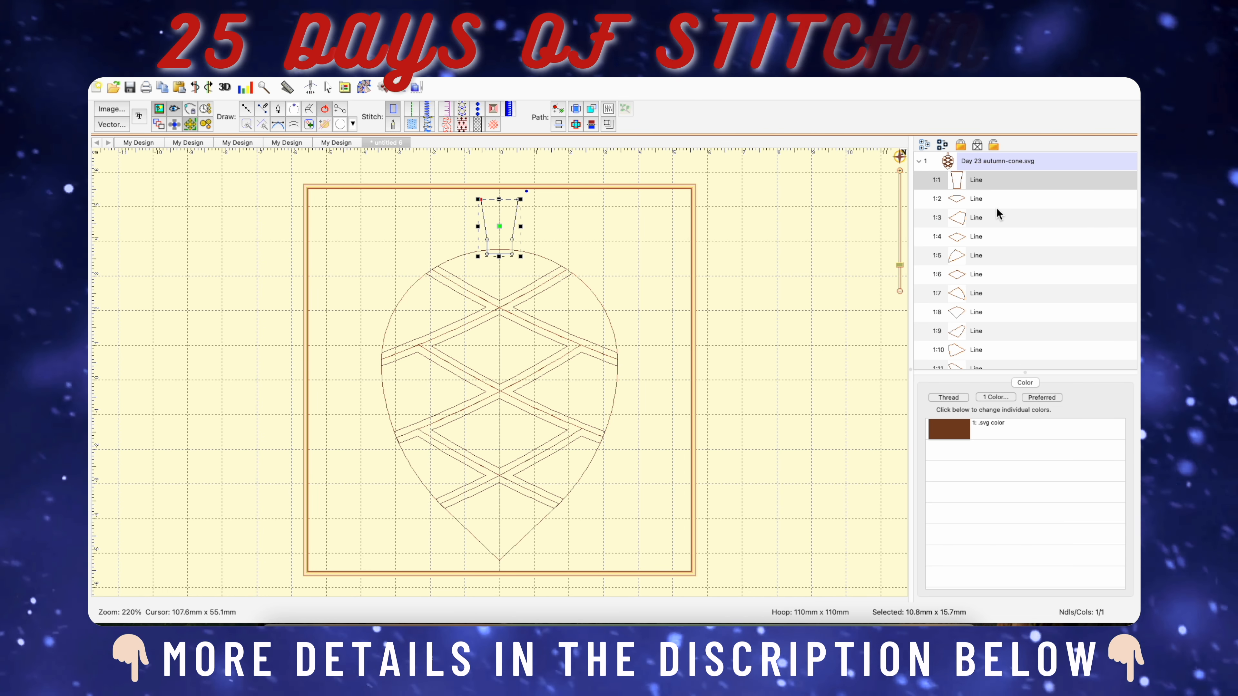
key(super+v)
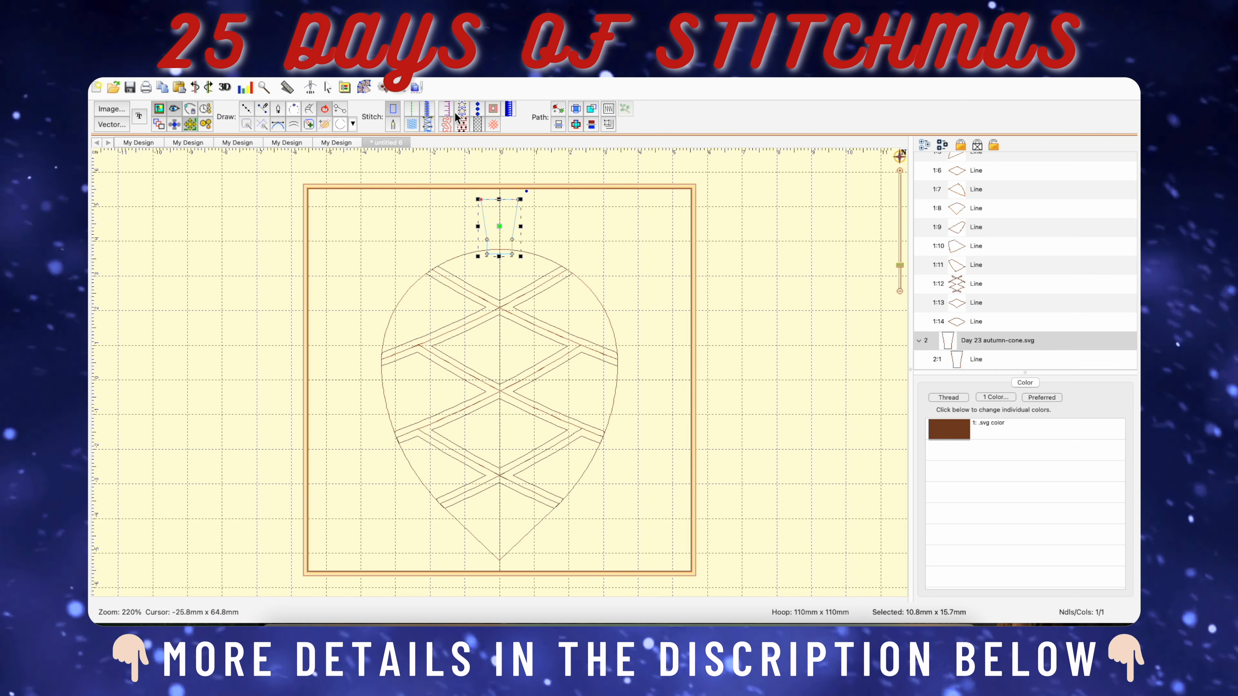
Convert the copied stem outline to fill stitches and collapse the design groups in the object list.
click(412, 125)
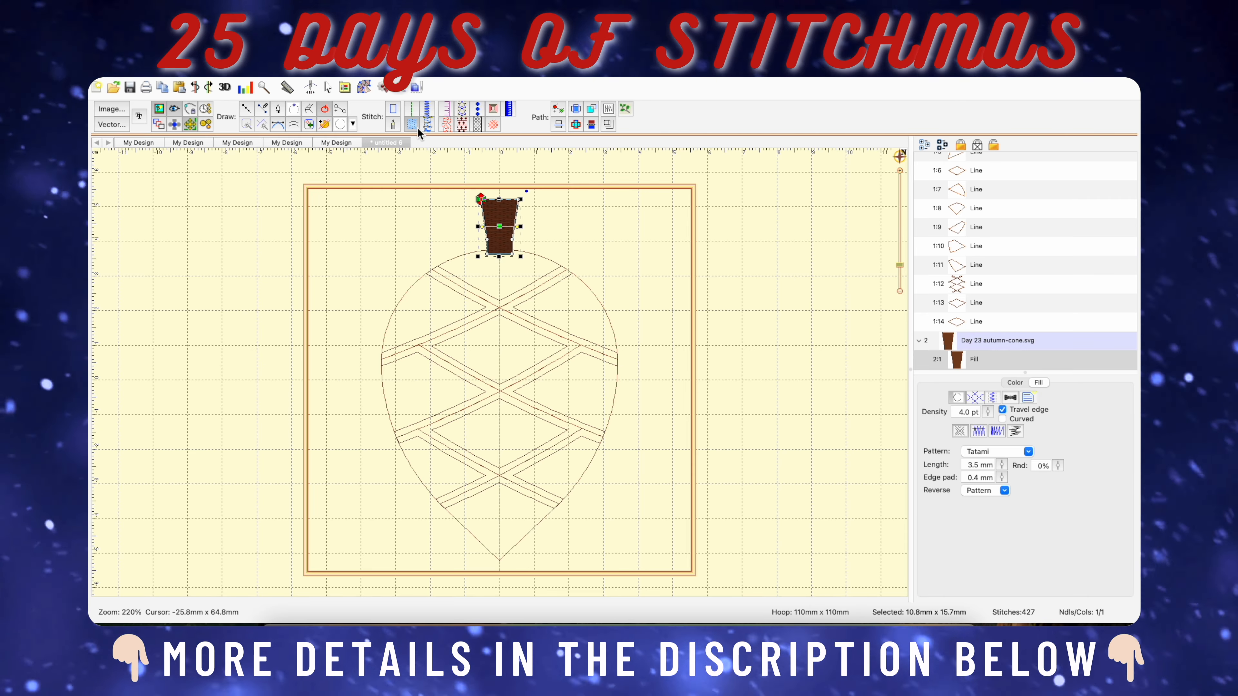
click(643, 372)
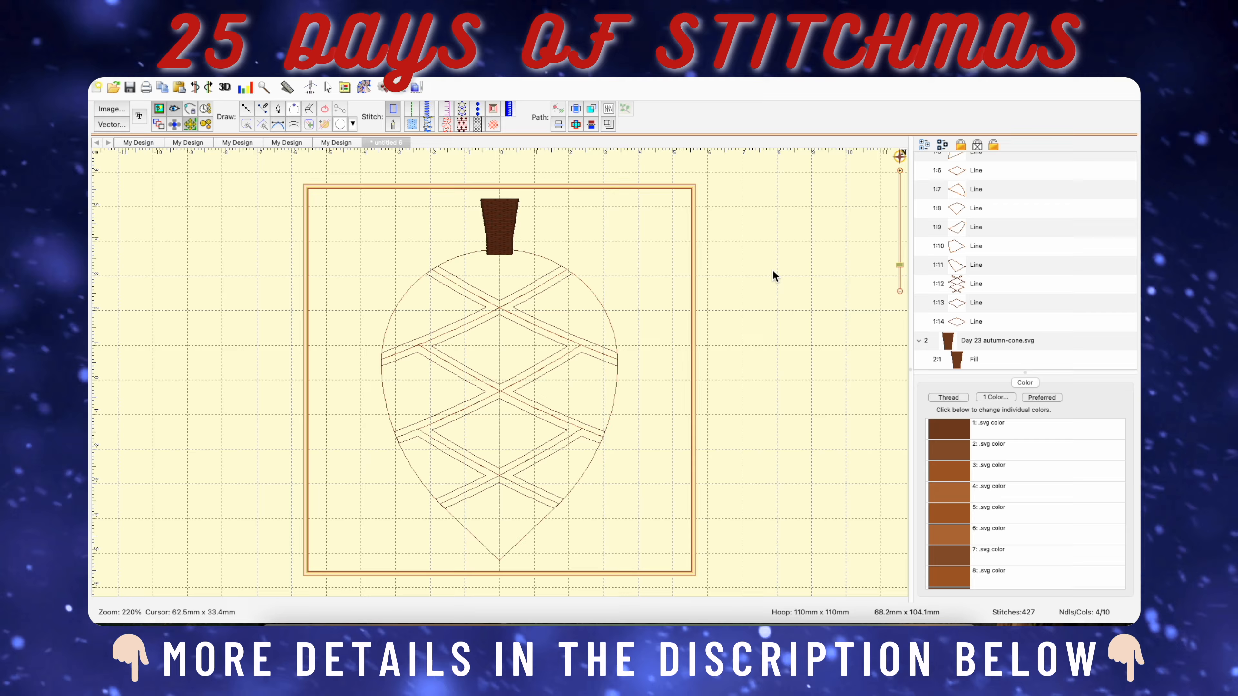
scroll(916, 244, up, 5)
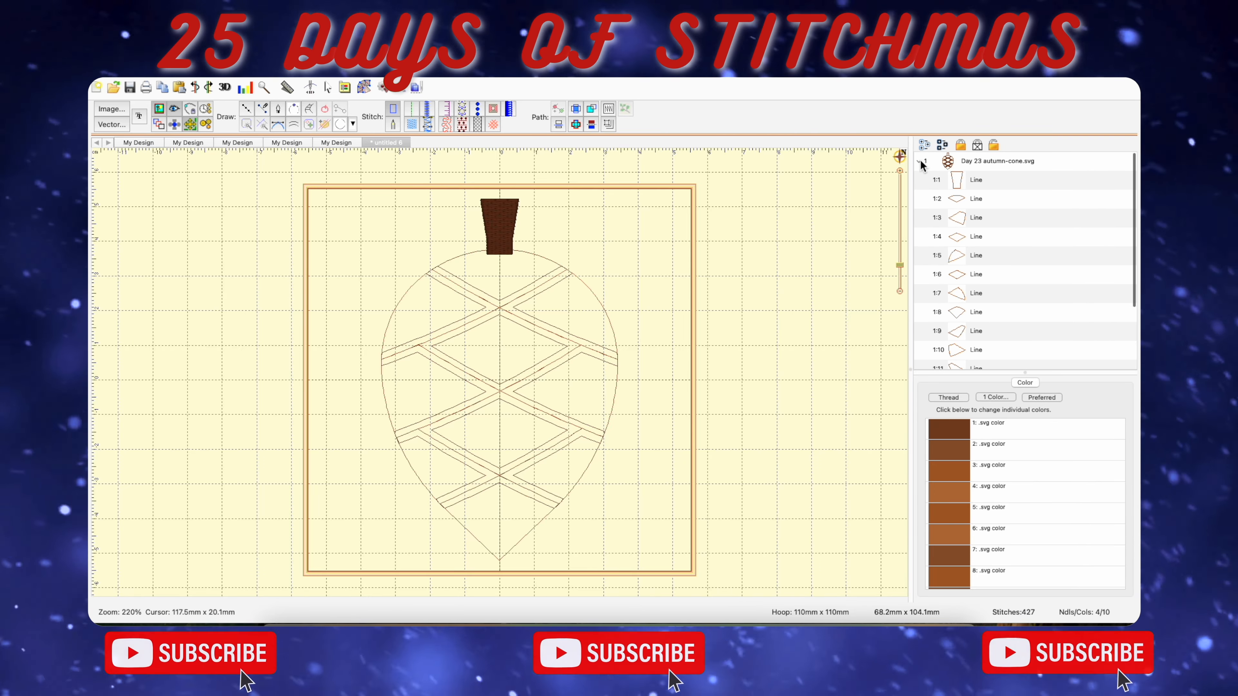
click(920, 162)
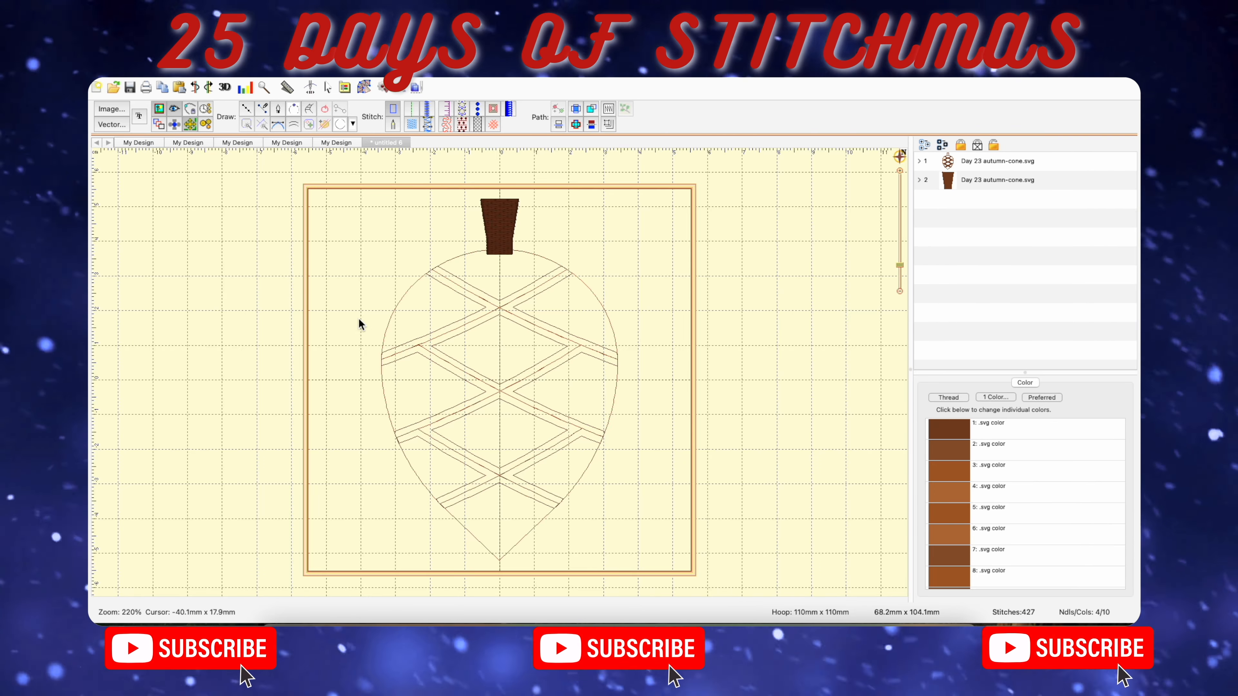
Delete the crisscross band outline and the two inner diamond outlines from the cone.
click(512, 299)
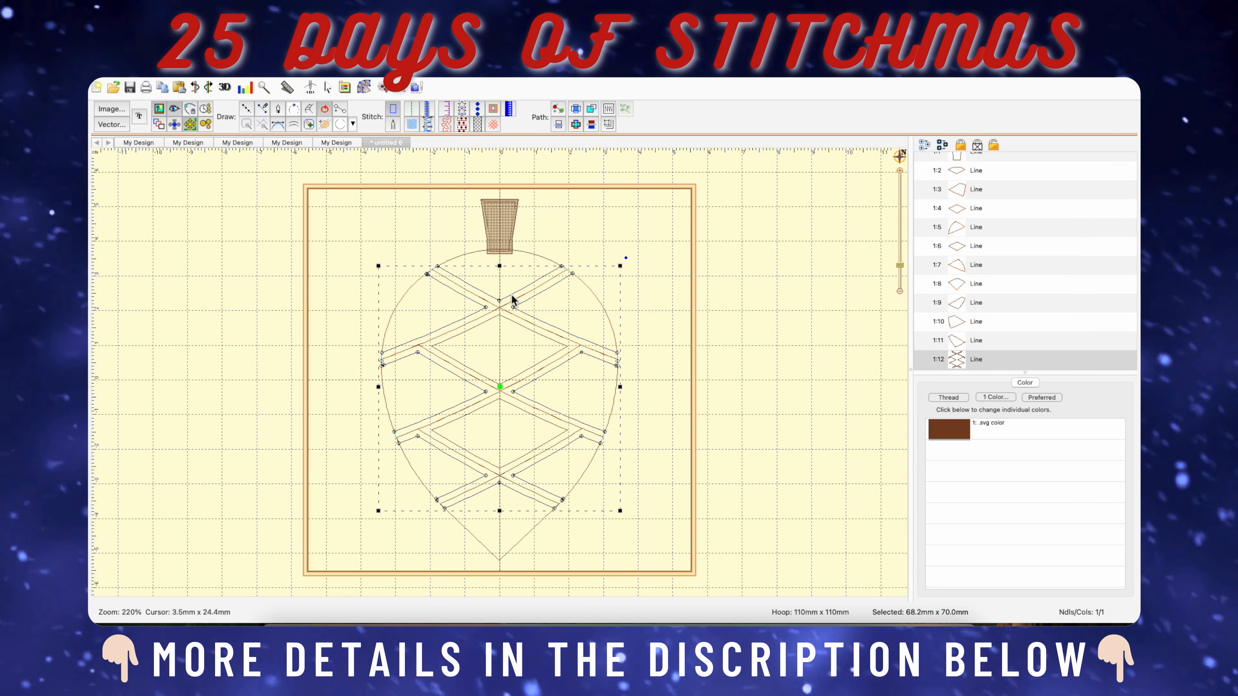
key(Escape)
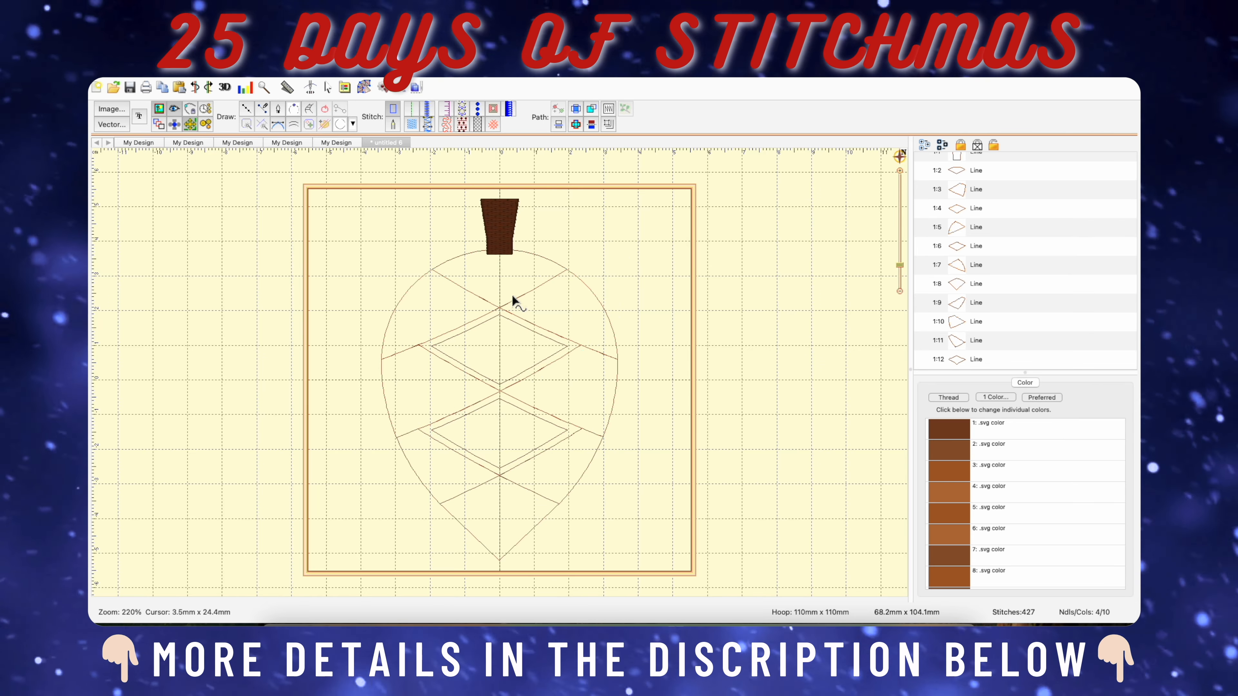
click(548, 359)
key(Delete)
click(563, 431)
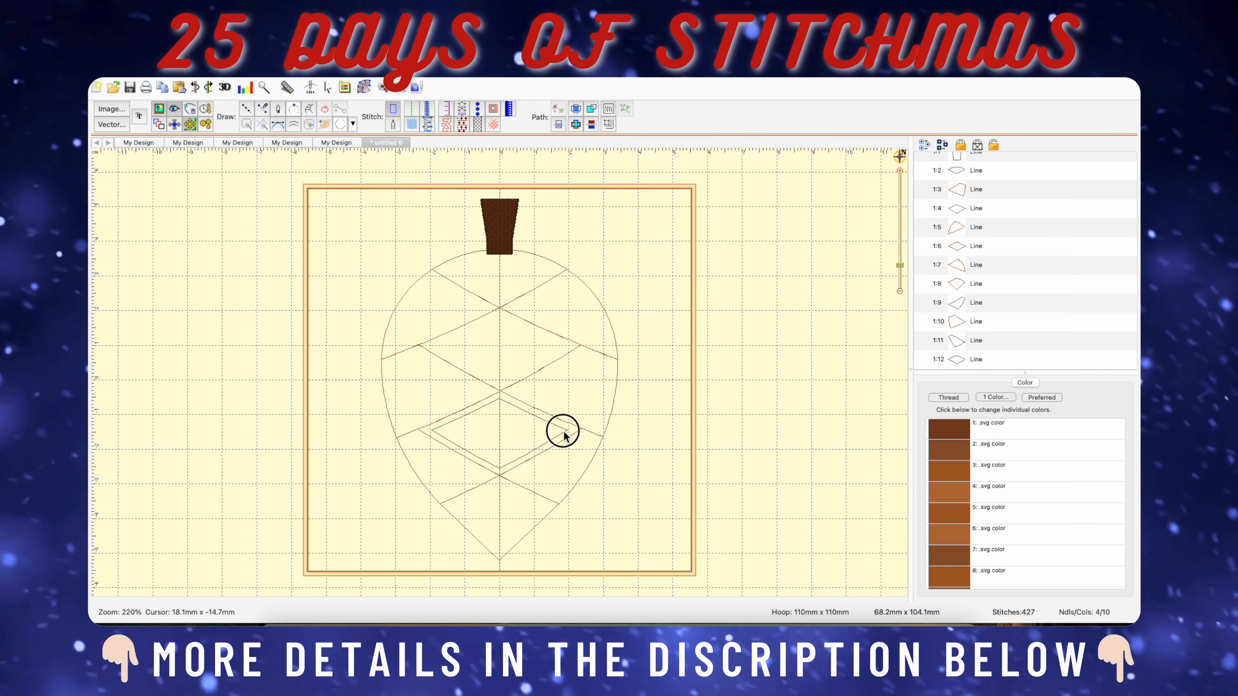
key(Delete)
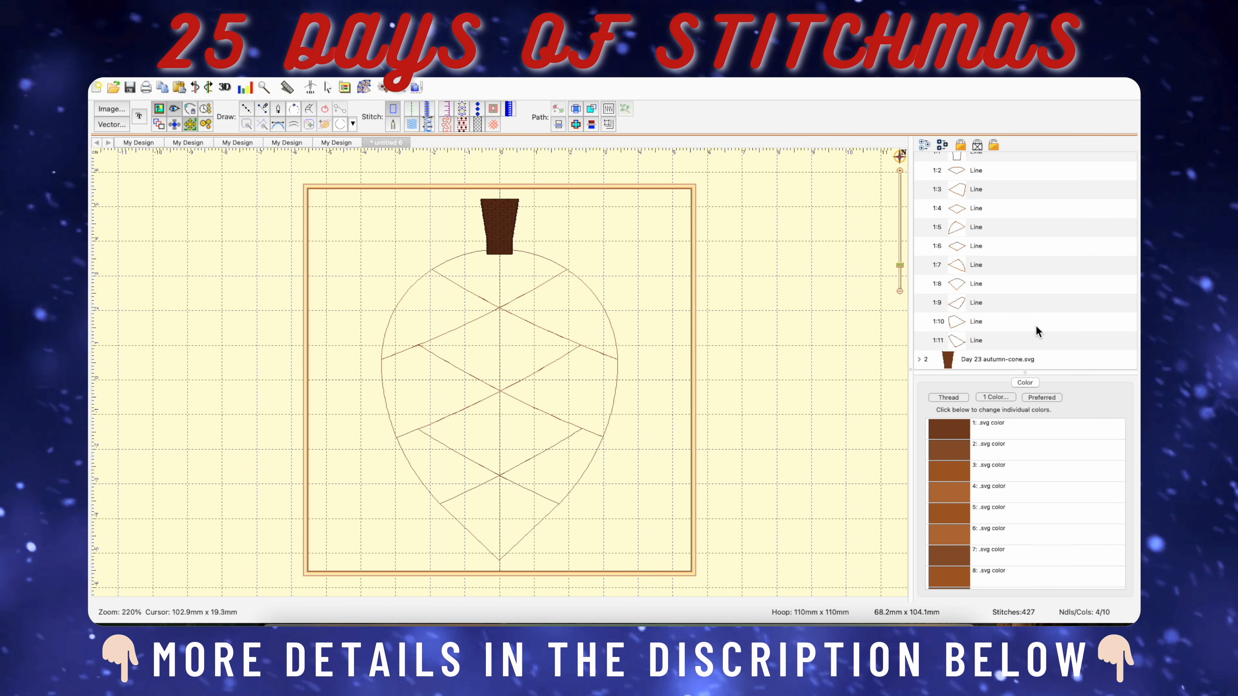
Create a new design and trace the cone's topmost section beneath the stem as a closed fill about 39 mm wide and 17 mm high.
click(288, 71)
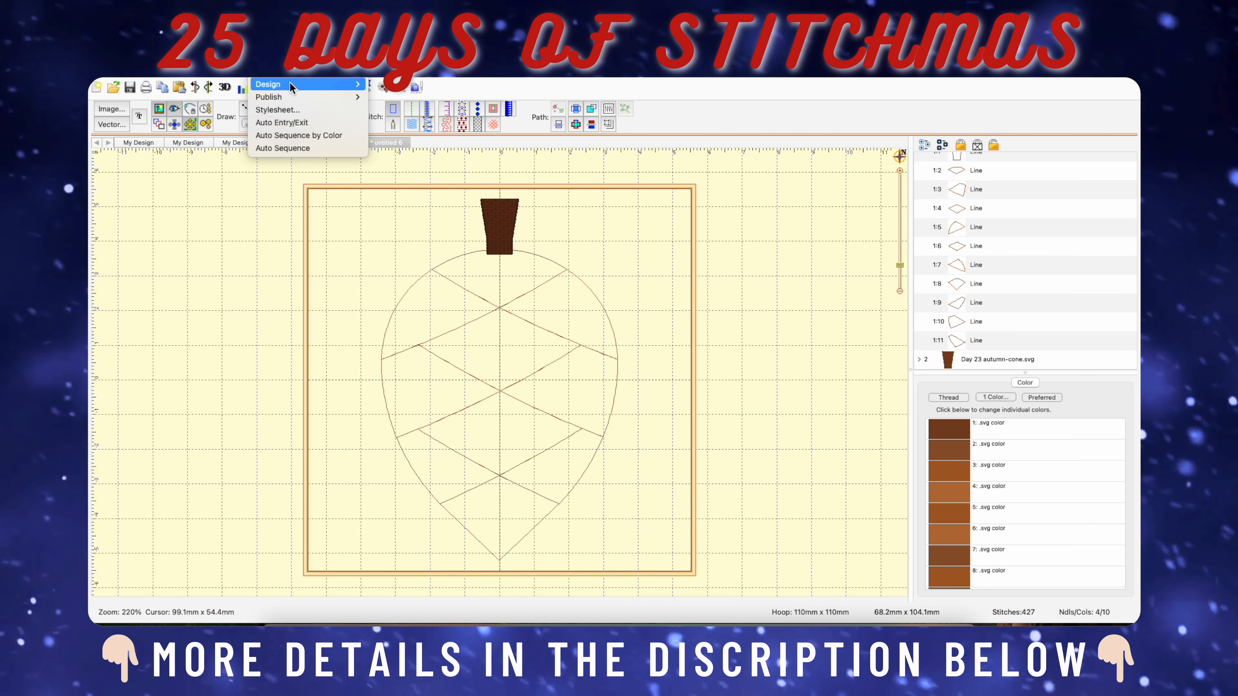
mouse_move(291, 85)
click(381, 85)
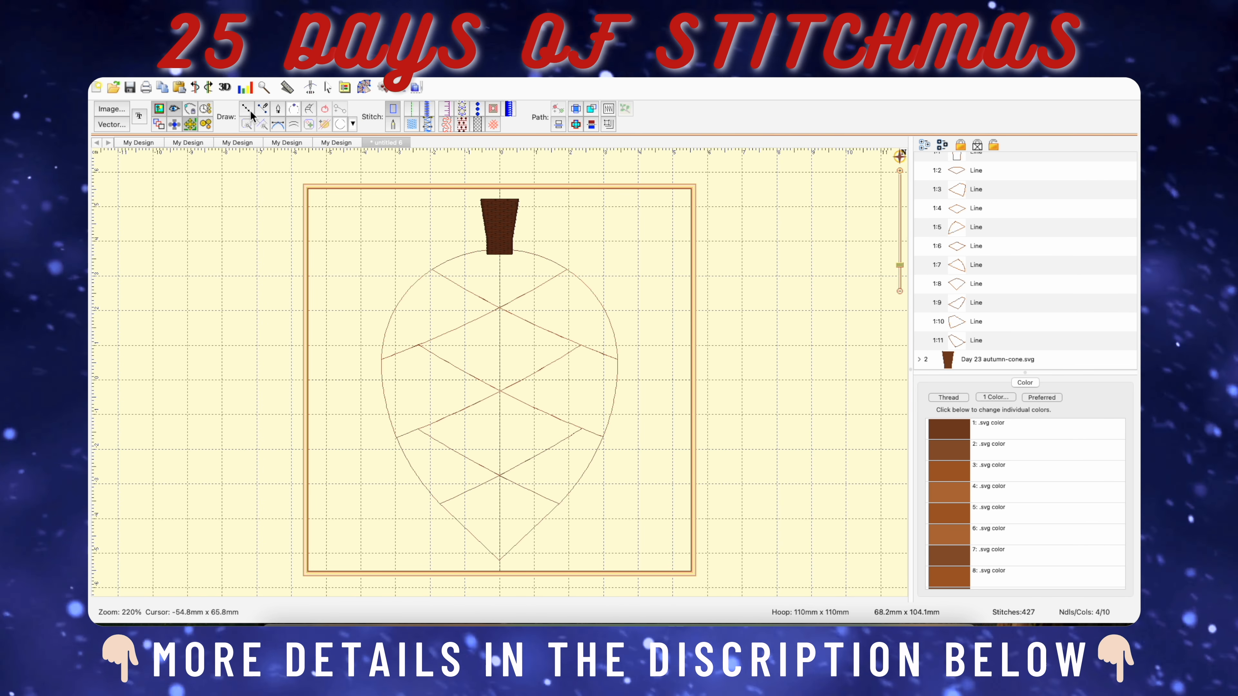
click(411, 124)
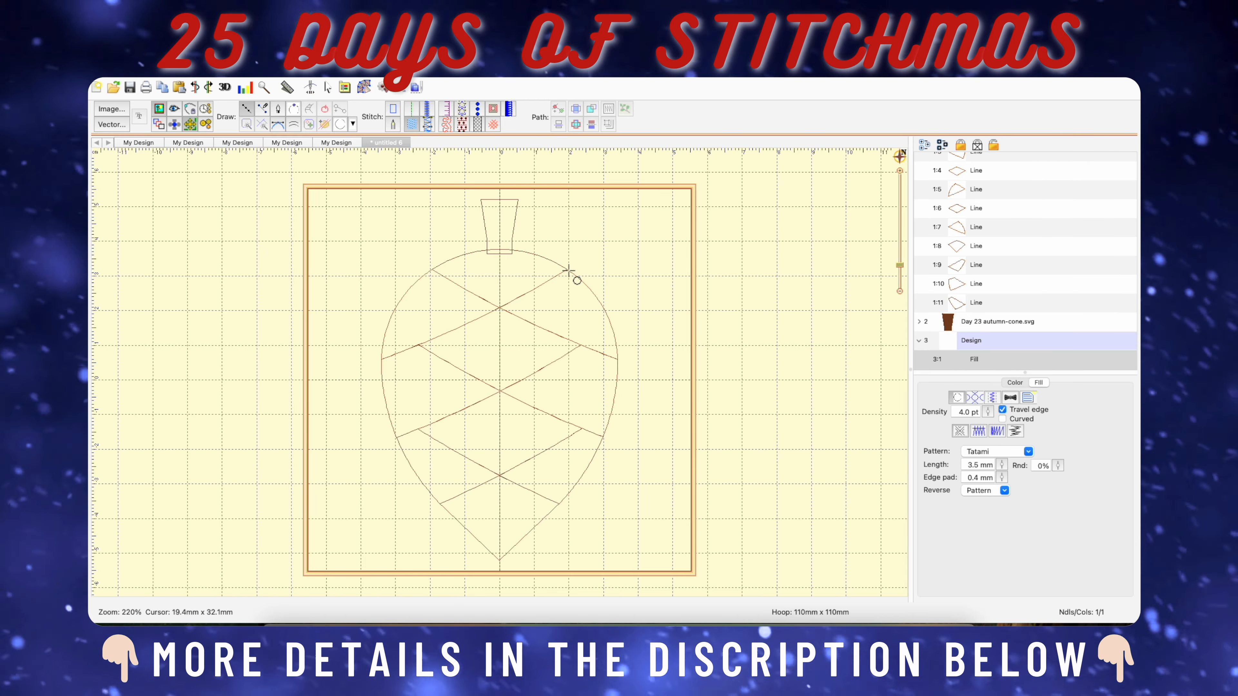
key(6)
scroll(546, 270, up, 4)
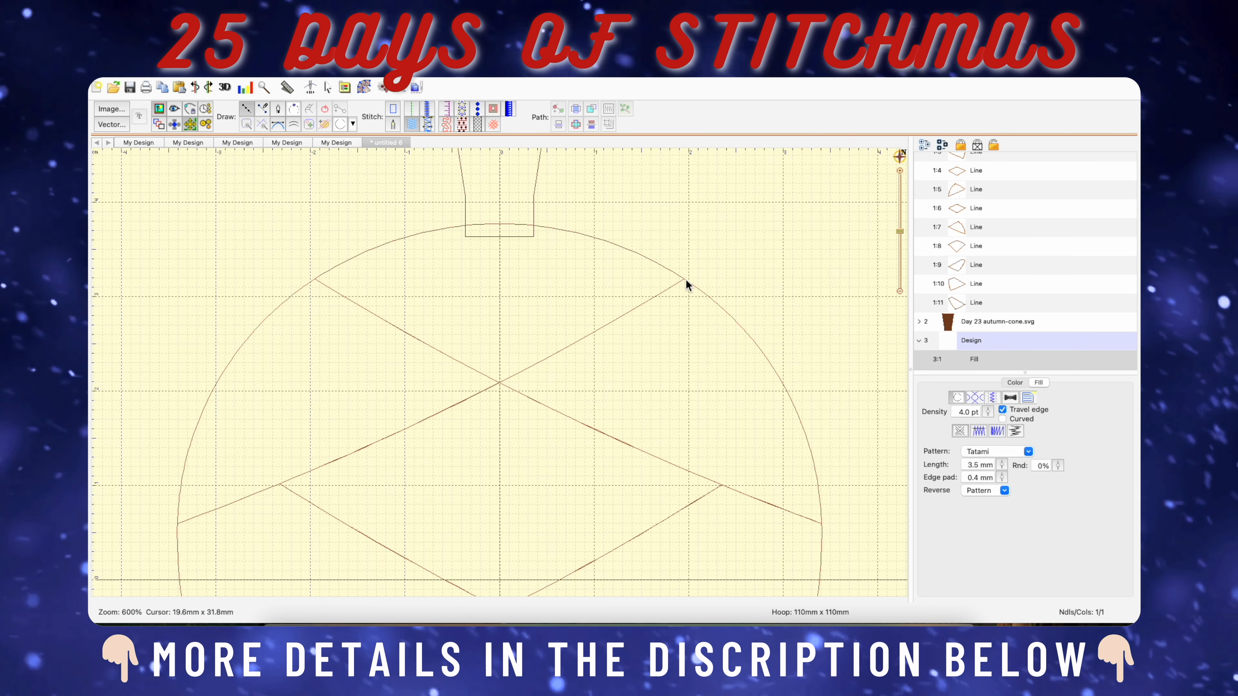
click(596, 238)
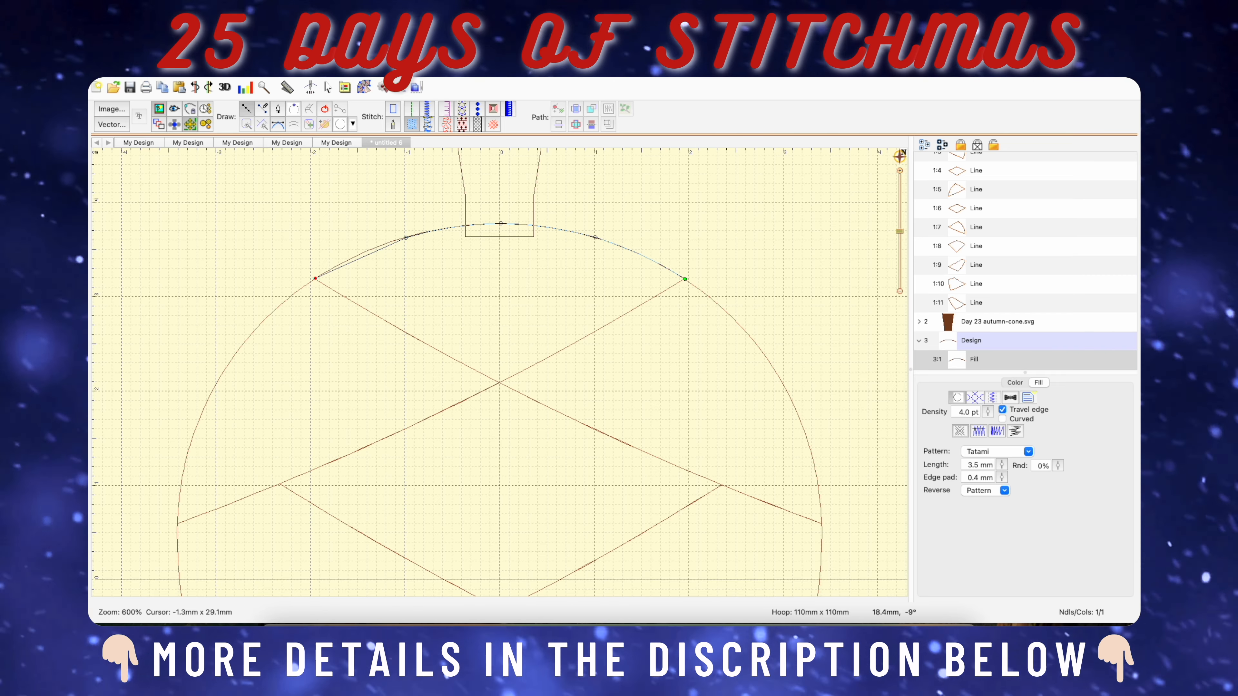
click(316, 278)
click(498, 384)
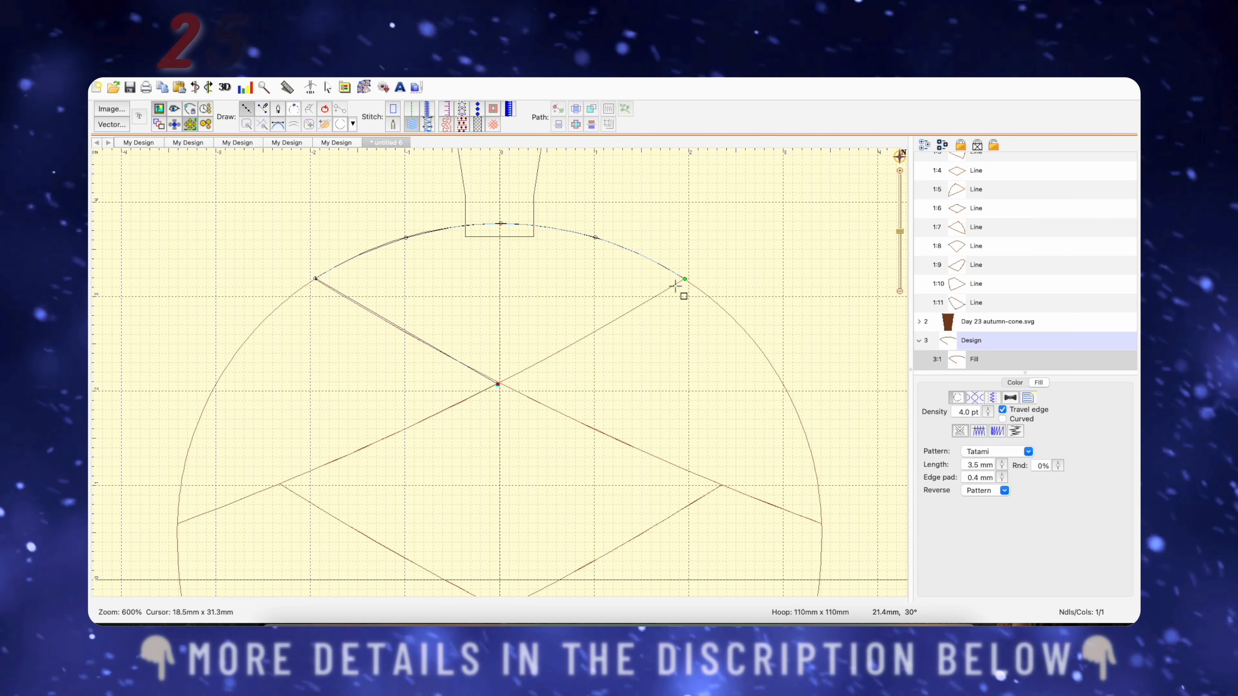
click(684, 279)
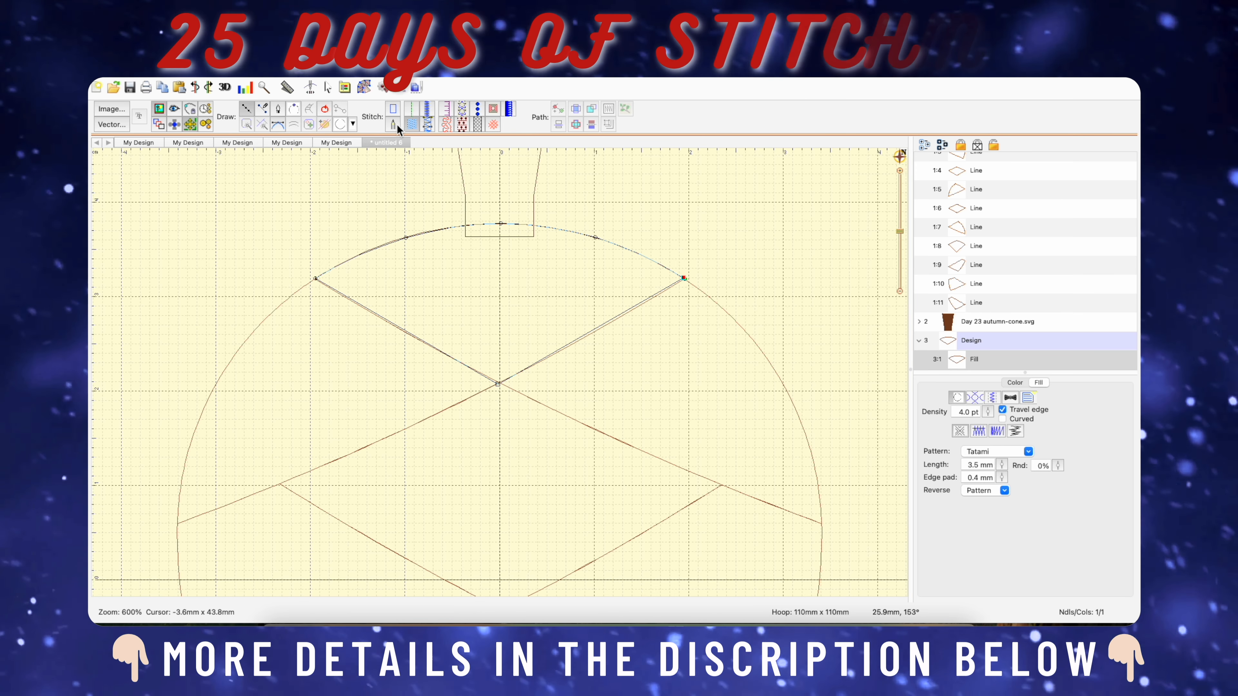
click(325, 109)
scroll(590, 320, down, 3)
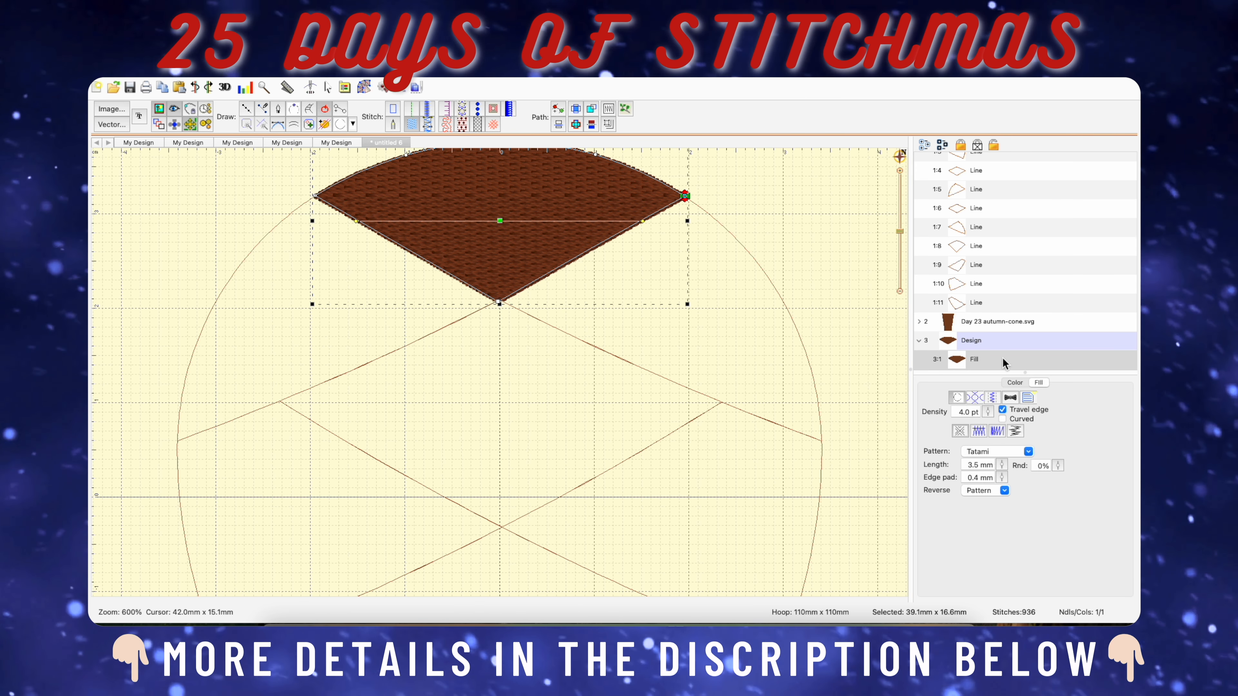
Set the new fill's thread color to Madeira Thread Chest 1057 Medium Tawny Tan.
click(1015, 383)
click(949, 398)
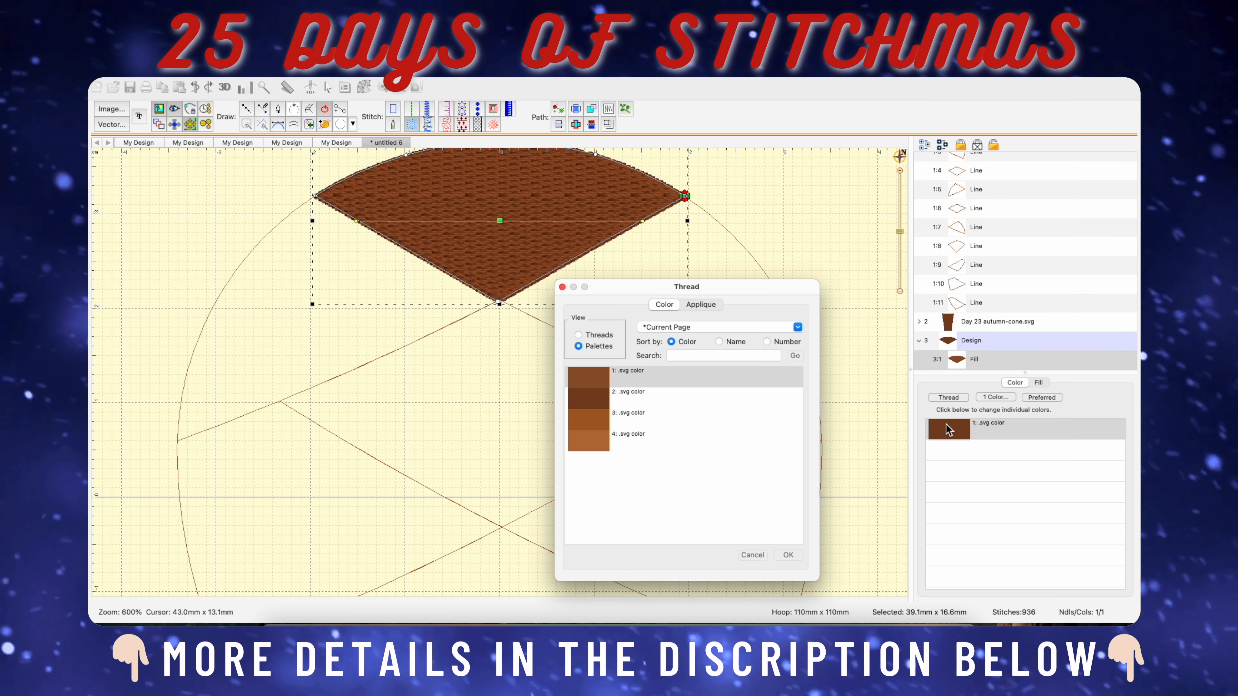
click(578, 335)
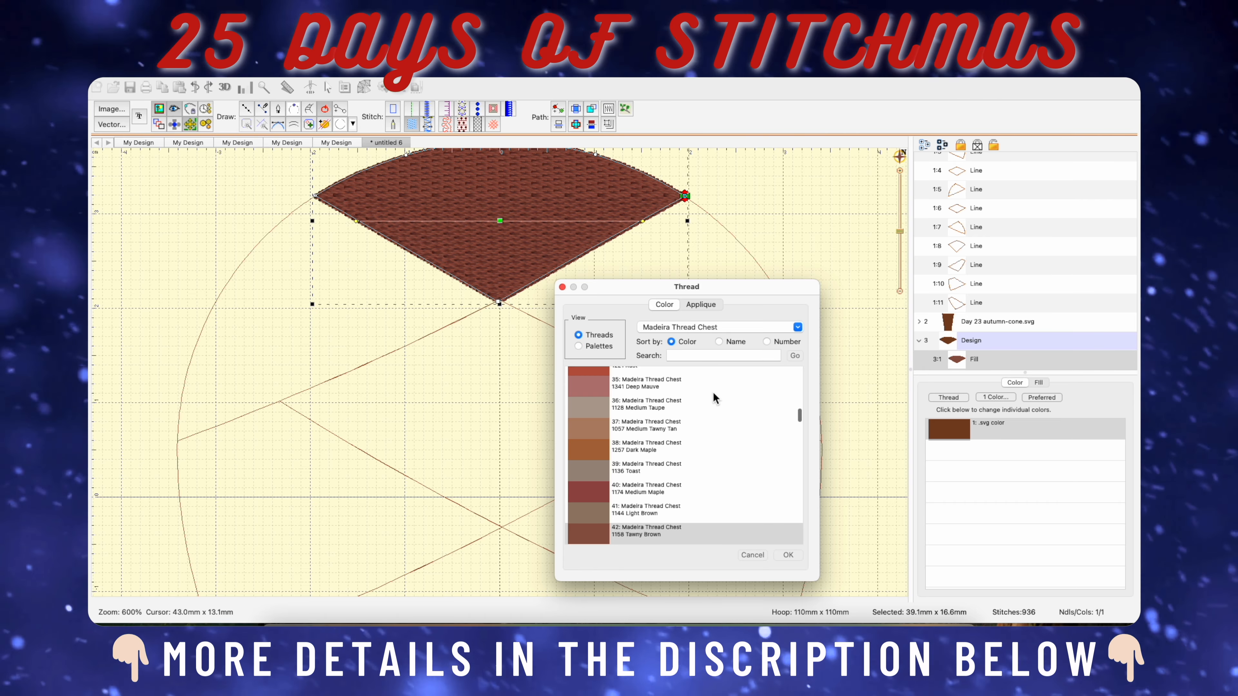
scroll(702, 422, down, 3)
scroll(703, 421, down, 3)
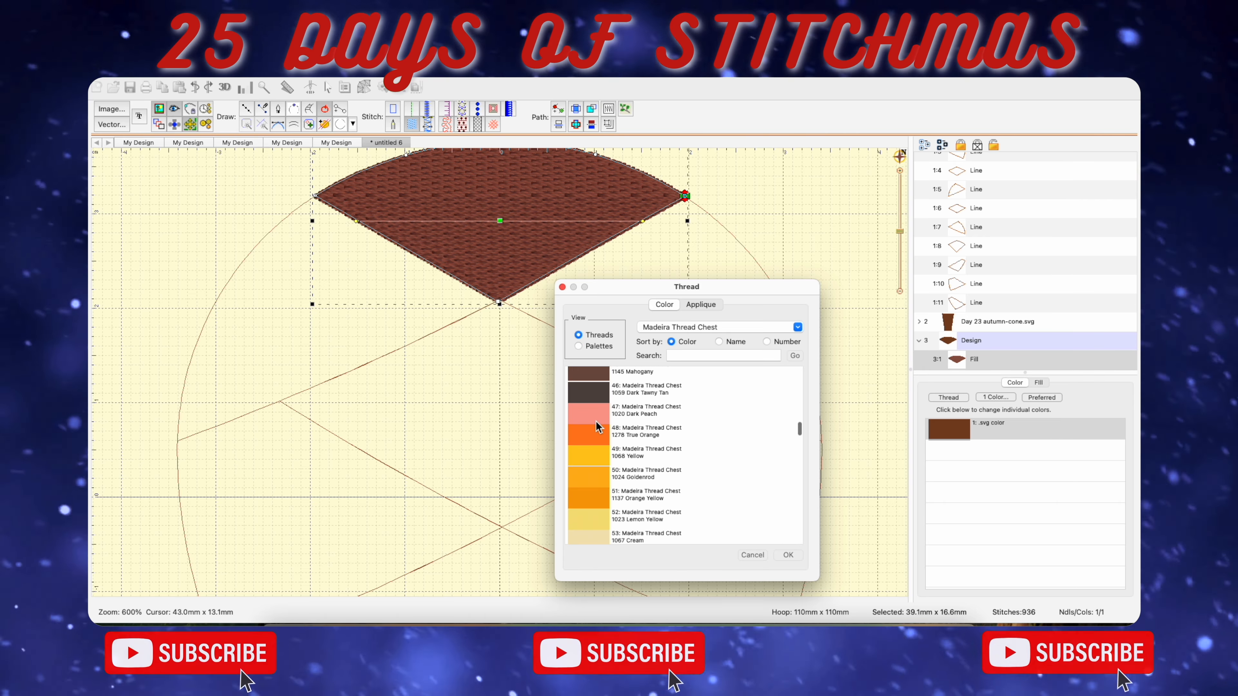
scroll(710, 411, up, 5)
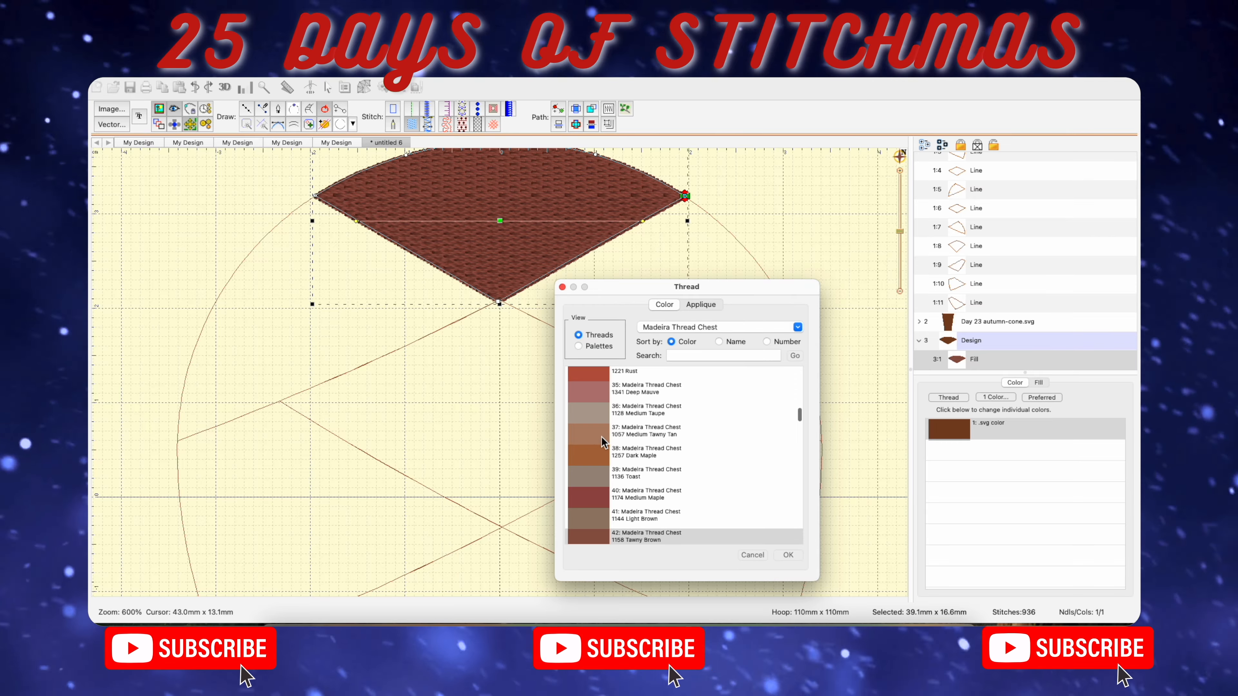
click(602, 434)
click(788, 555)
Reposition the top fill's stitching end point from its right corner to its bottom tip.
scroll(736, 434, down, 3)
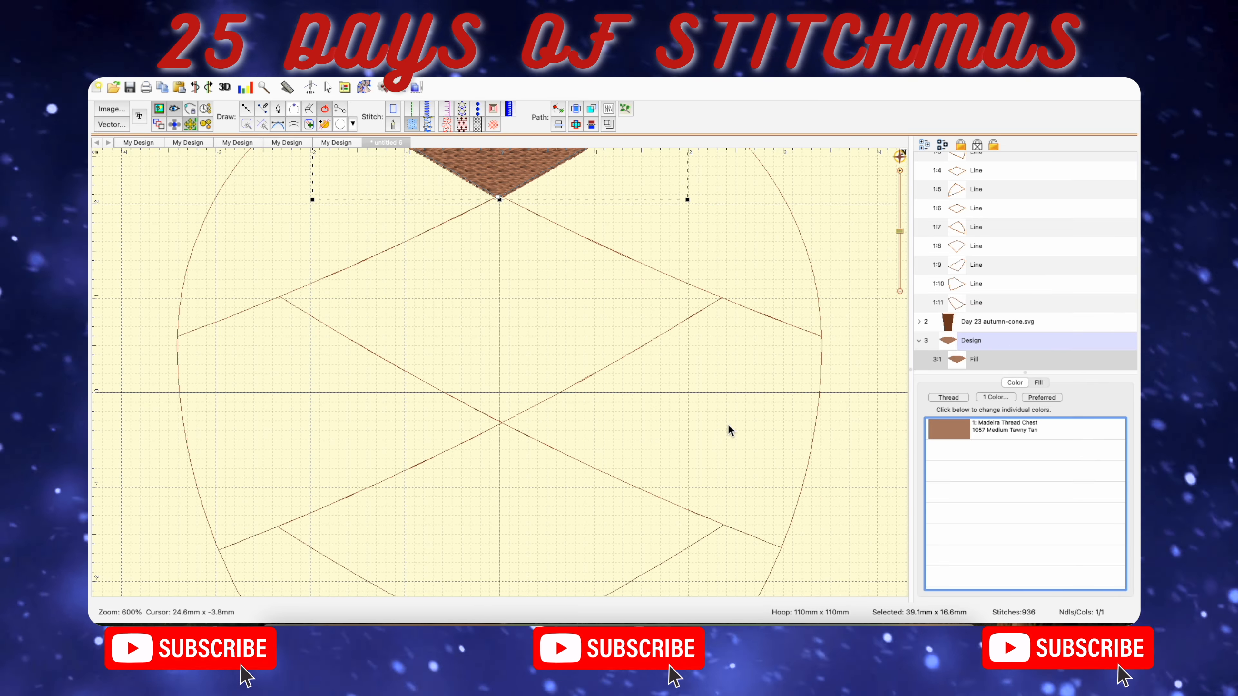
scroll(697, 386, up, 3)
drag(685, 216, 526, 161)
mouse_move(685, 216)
mouse_down()
mouse_move(527, 160)
mouse_move(534, 221)
mouse_move(498, 323)
mouse_up()
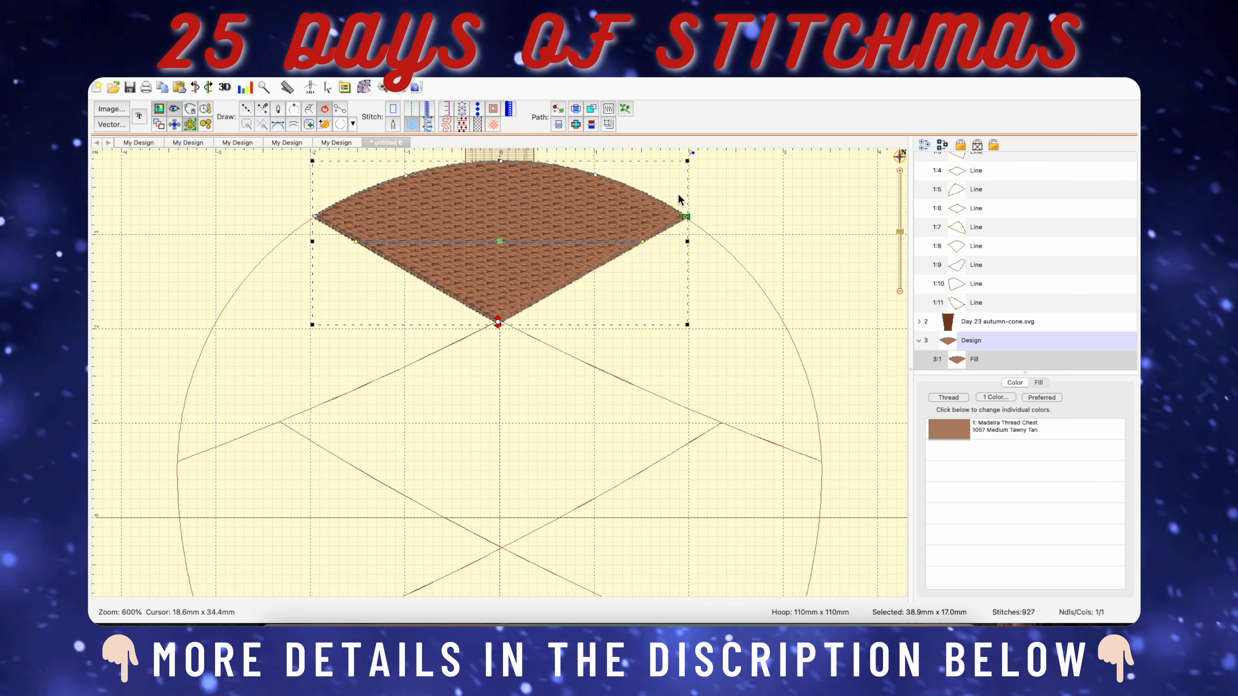
Move the top fill's stitching start point from its right corner to the curved upper edge just beneath the stem.
mouse_move(686, 216)
mouse_down()
mouse_move(622, 174)
mouse_move(534, 162)
mouse_up()
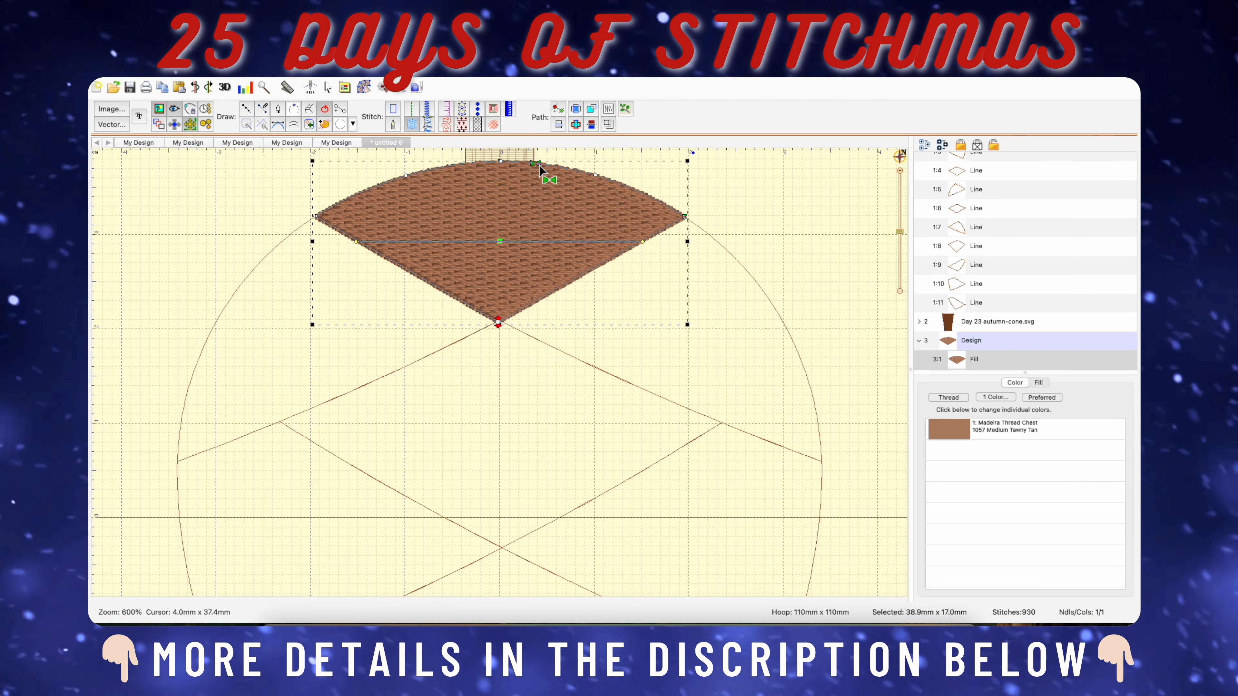
click(592, 374)
Trace the central diamond directly below the top section as a closed fill about 47 mm wide and 24 mm high.
scroll(579, 336, down, 3)
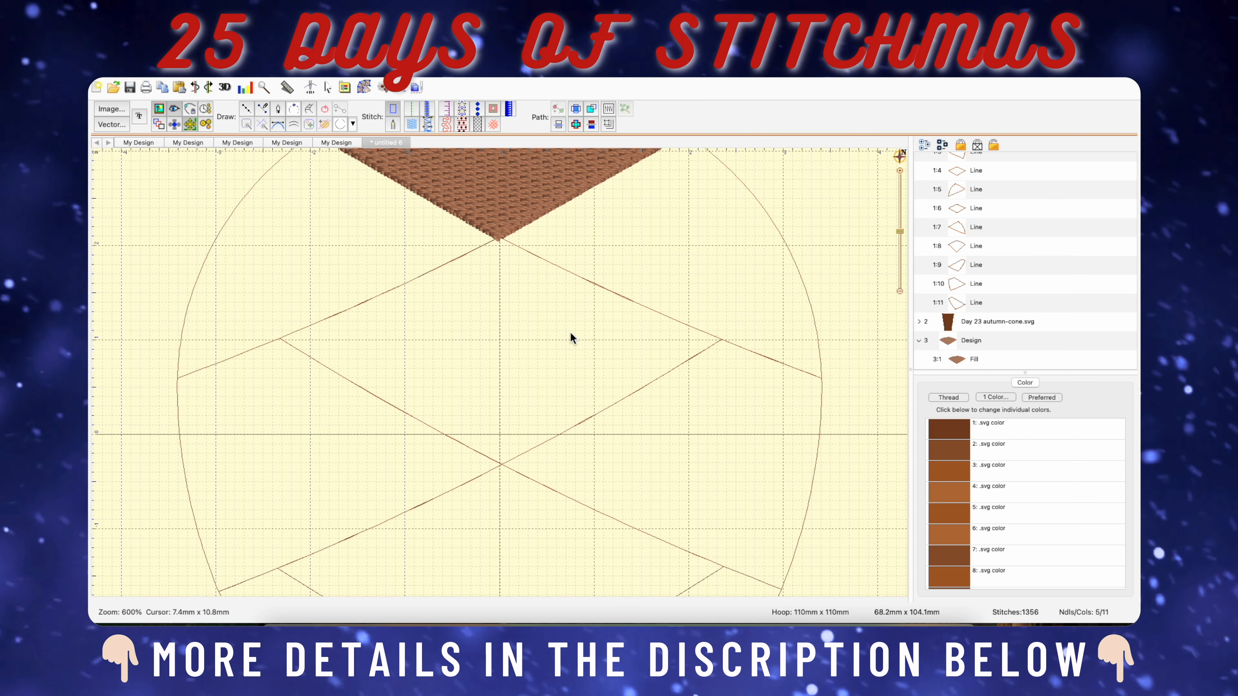
click(246, 108)
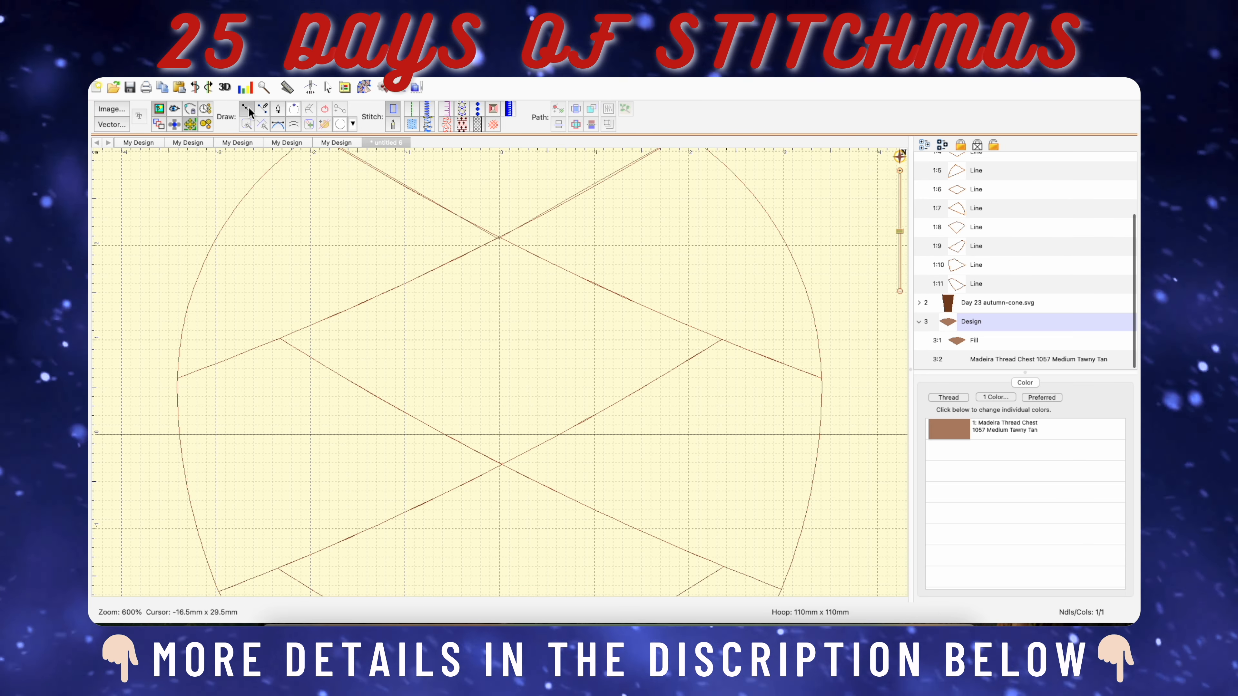
click(411, 123)
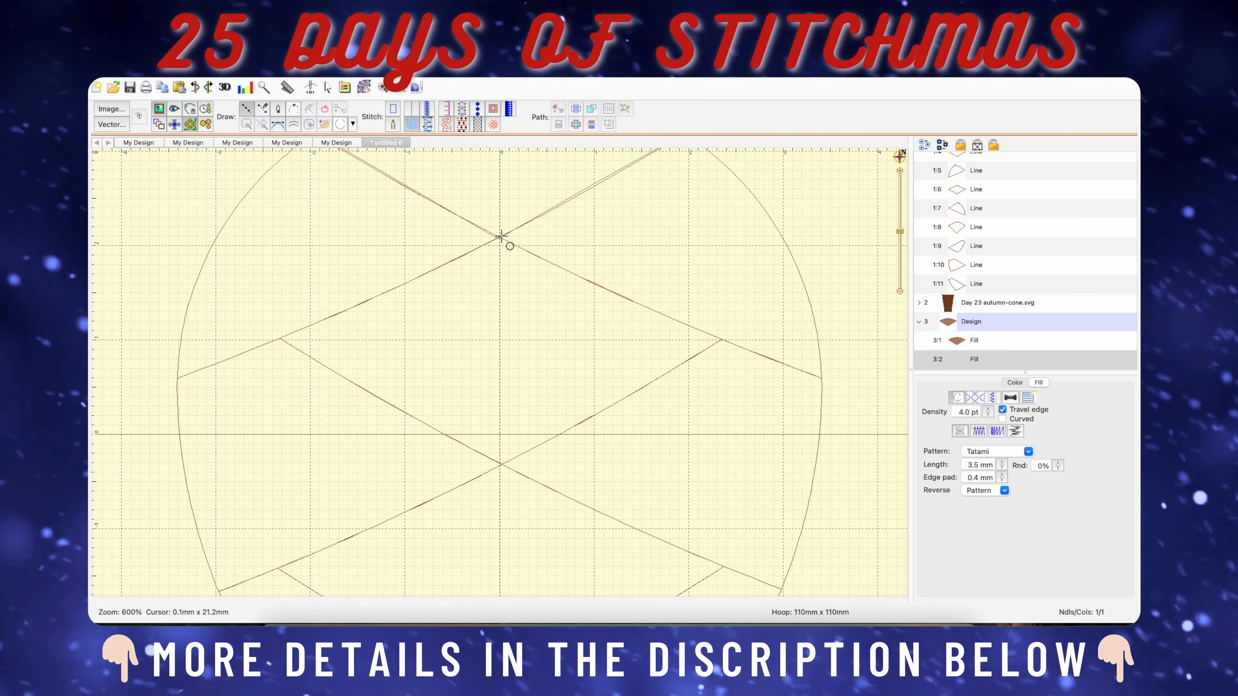
click(500, 237)
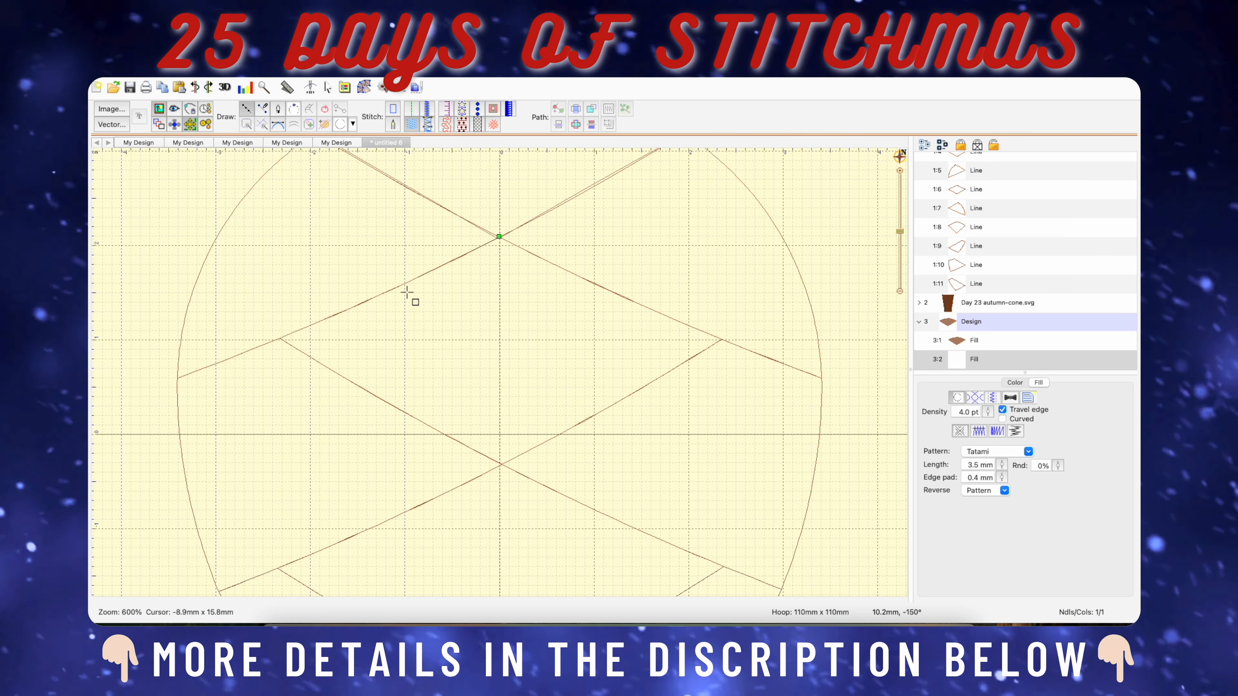
click(282, 339)
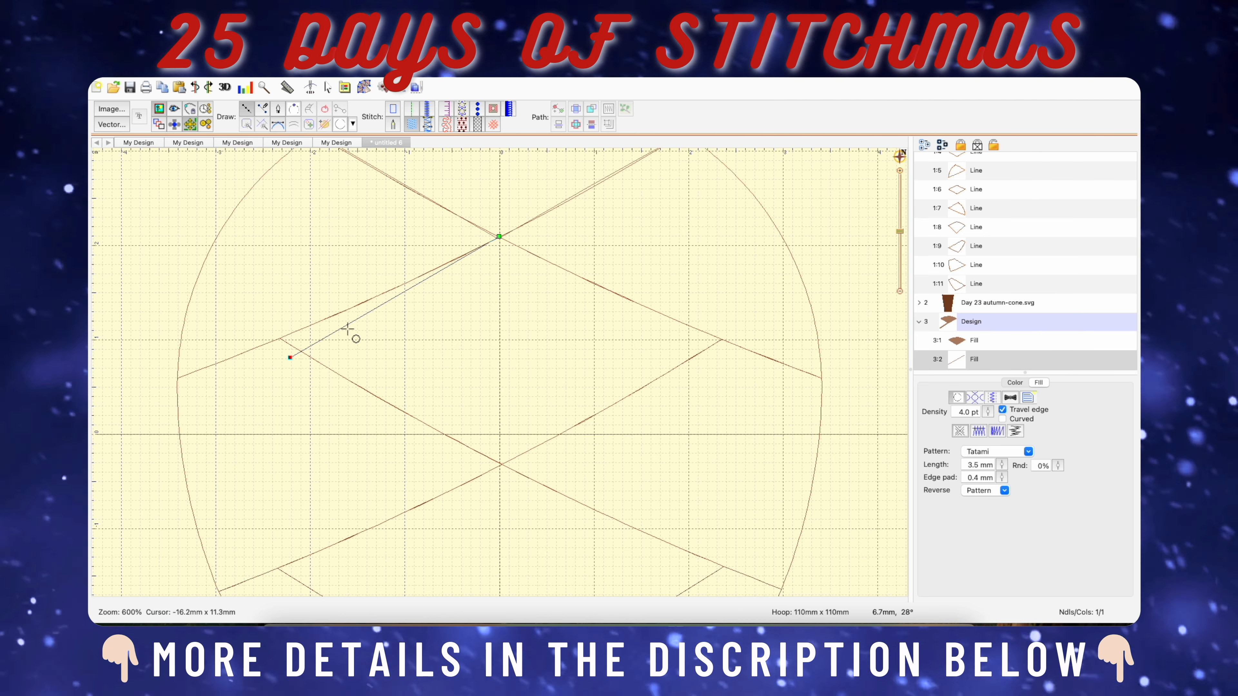
click(280, 337)
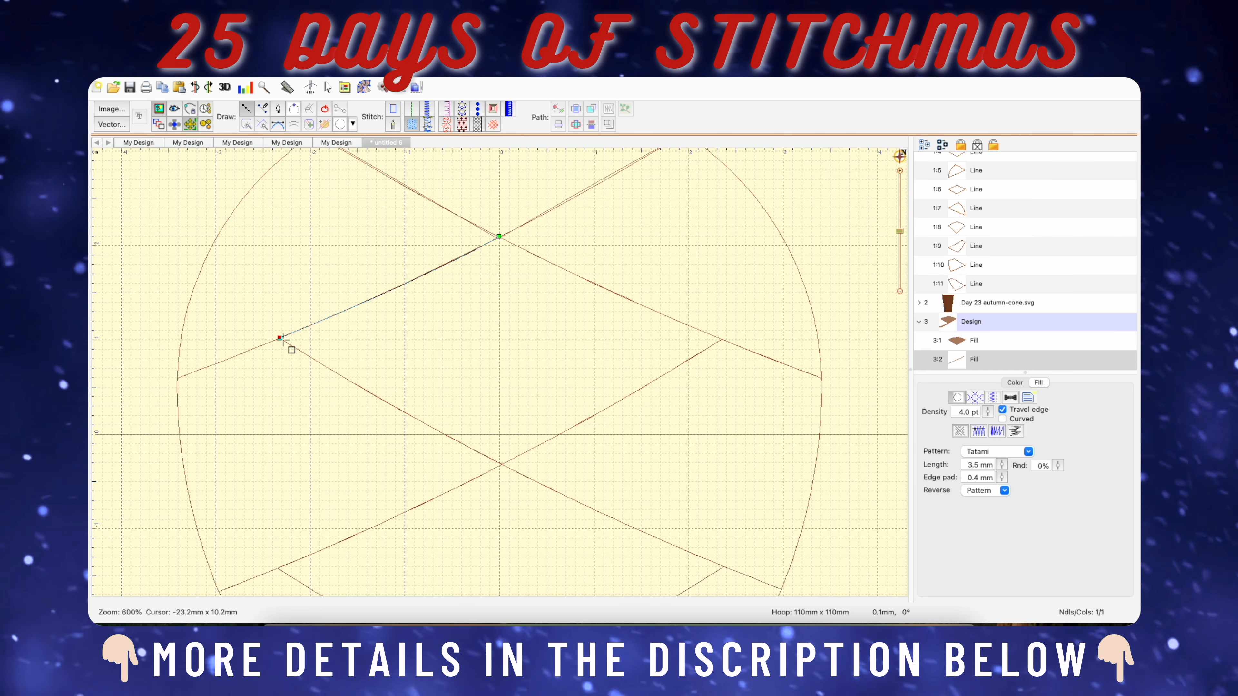
click(501, 465)
click(722, 339)
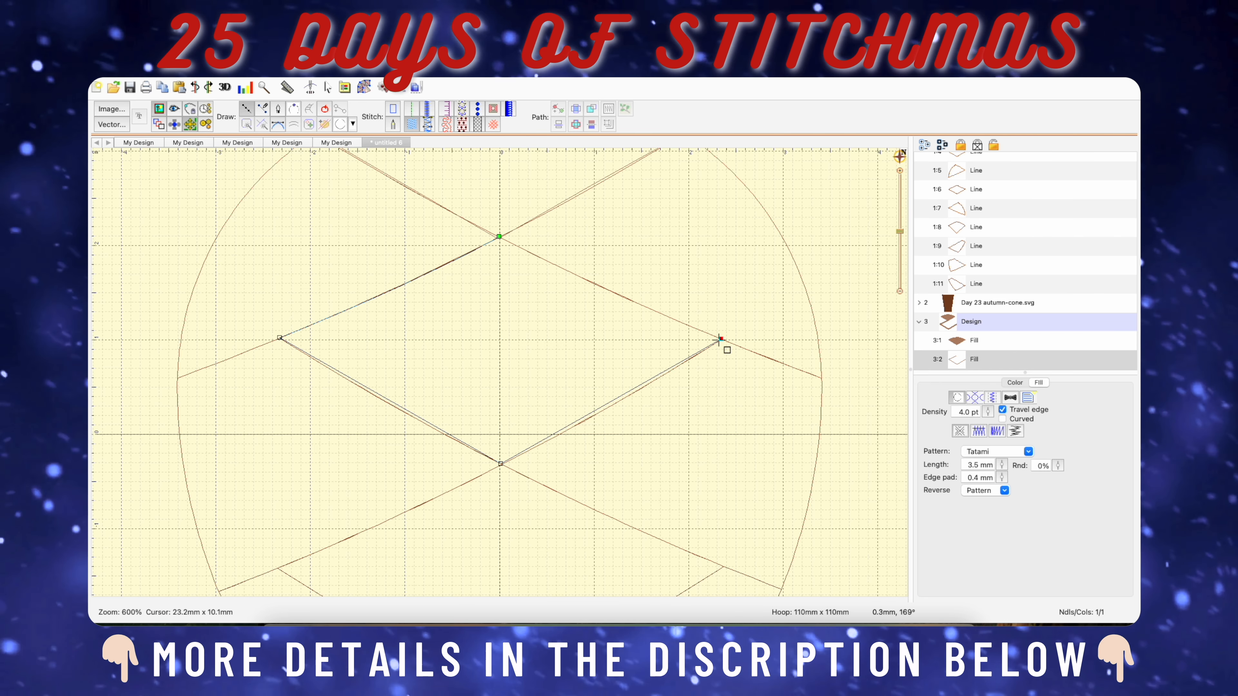
click(498, 236)
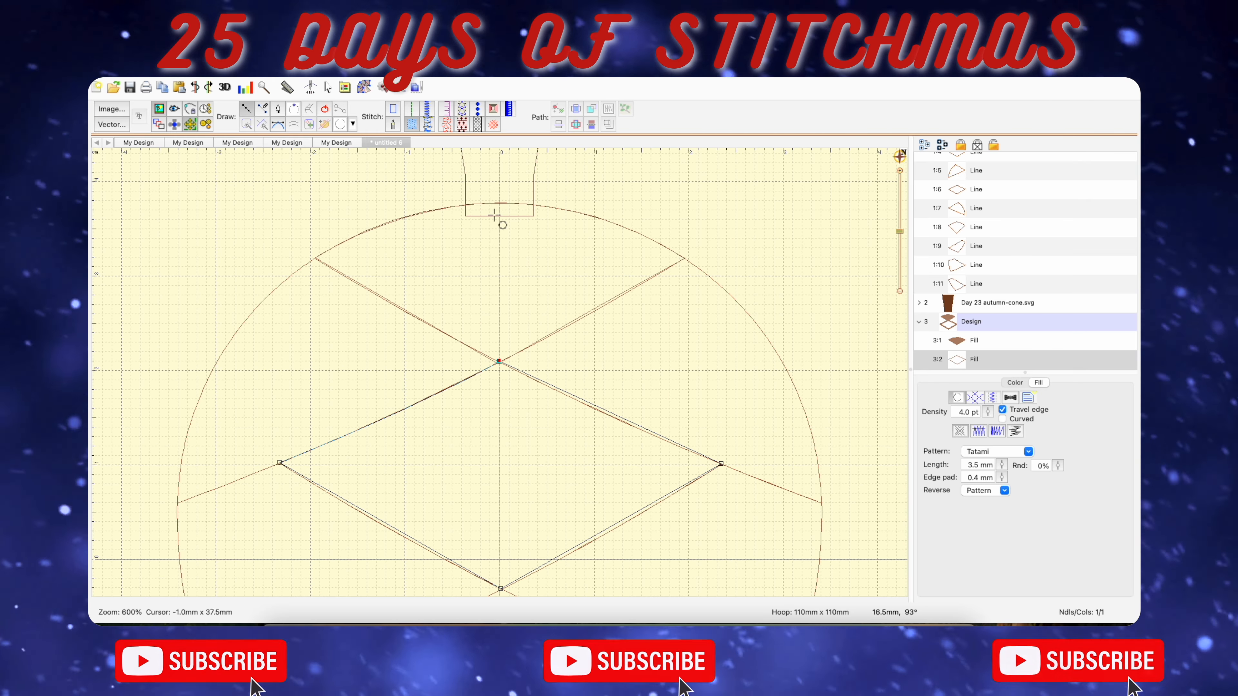
click(328, 112)
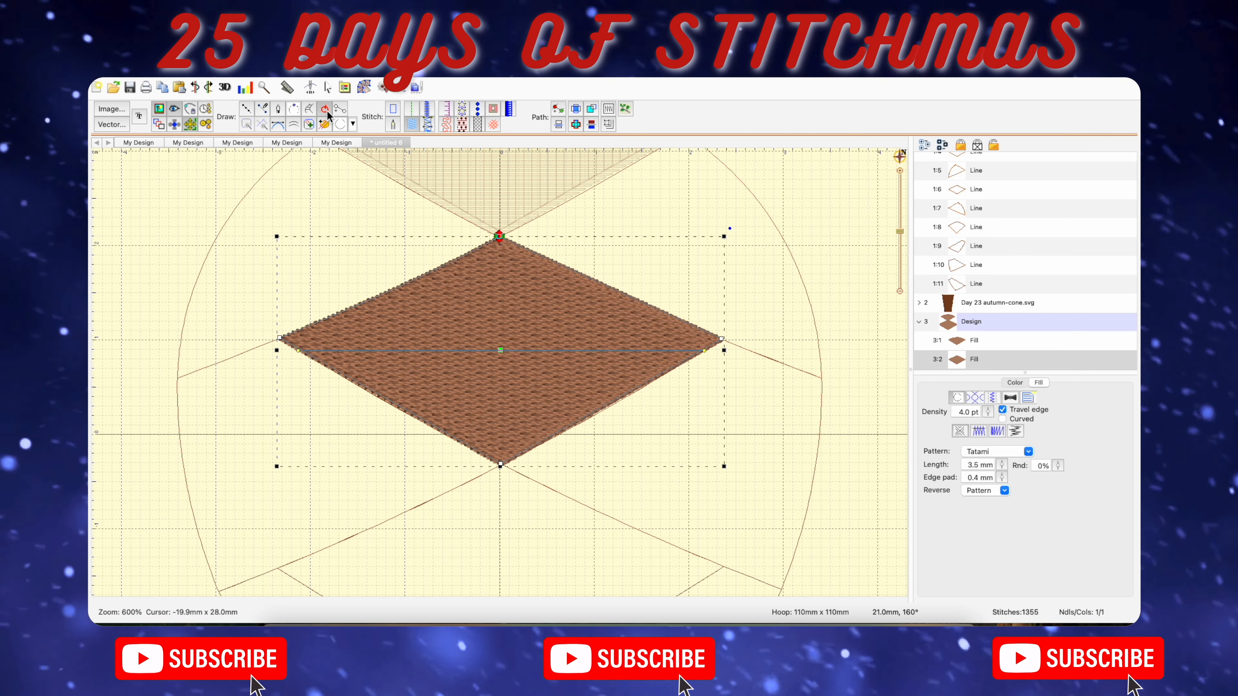
Move the first diamond fill's stitching end point from its upper tip to its lower tip.
scroll(541, 293, down, 6)
scroll(557, 318, up, 5)
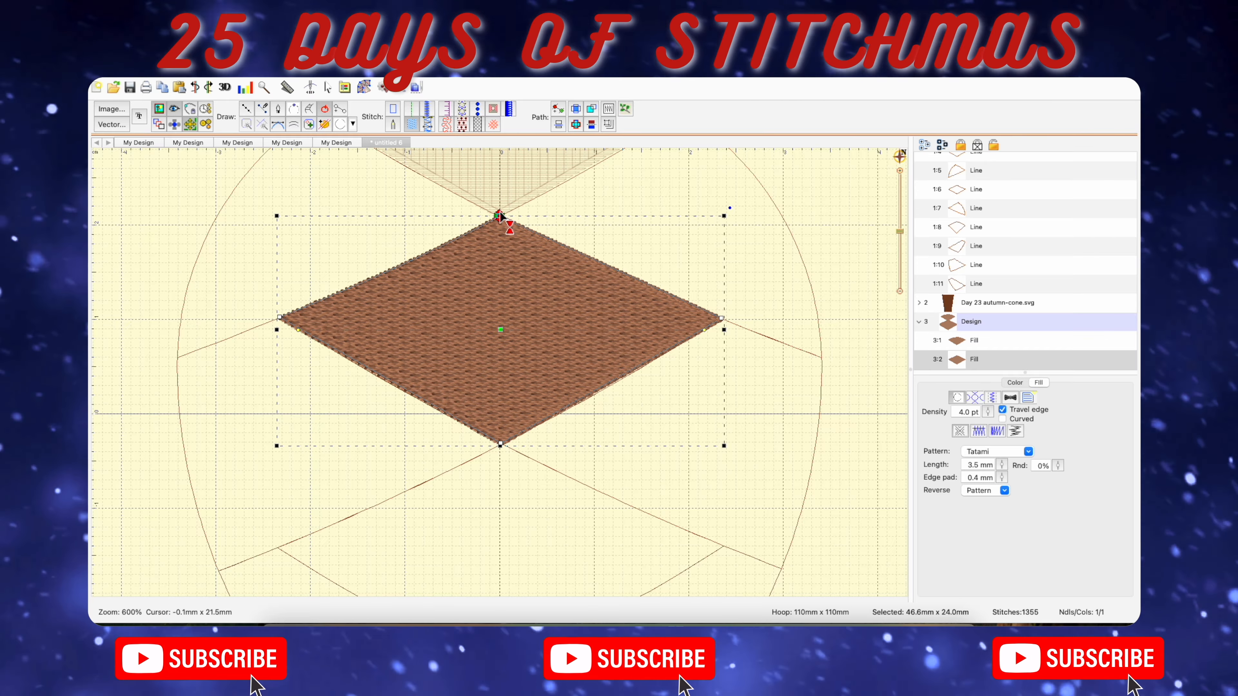
drag(499, 213, 500, 291)
drag(512, 459, 506, 464)
Trace the second central diamond as a closed fill about 47 mm wide and 24 mm high, with its stitching end point at the lower tip.
scroll(525, 434, down, 5)
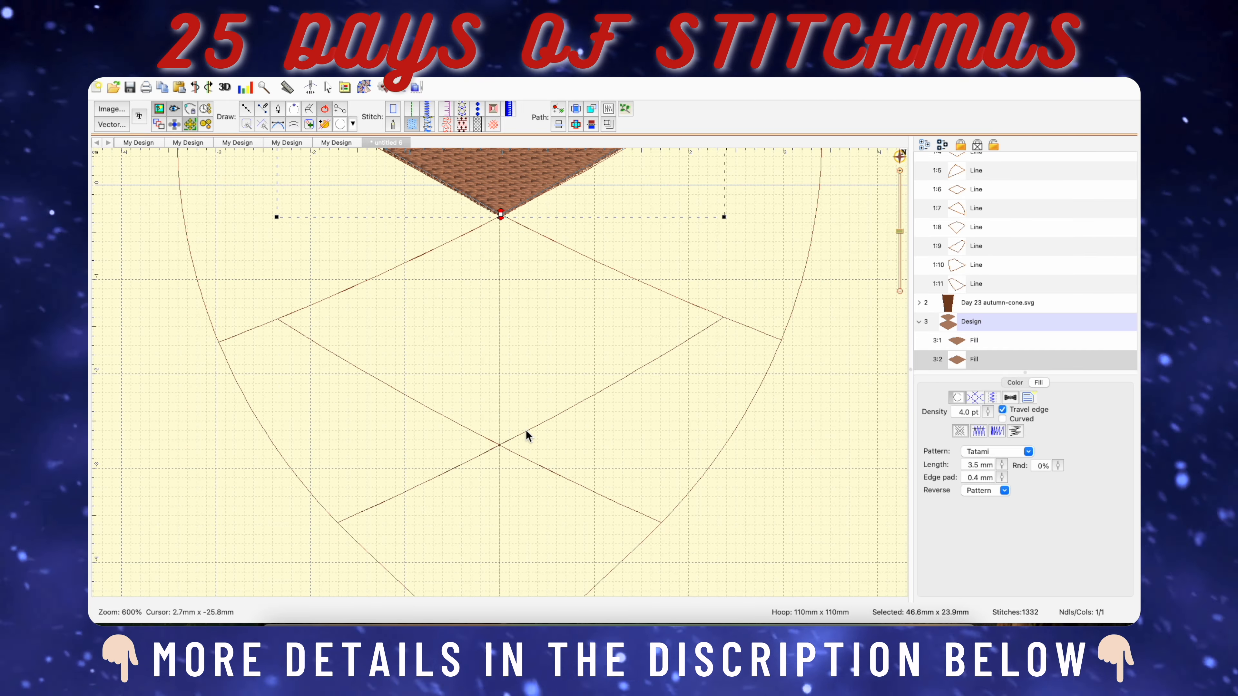
click(248, 109)
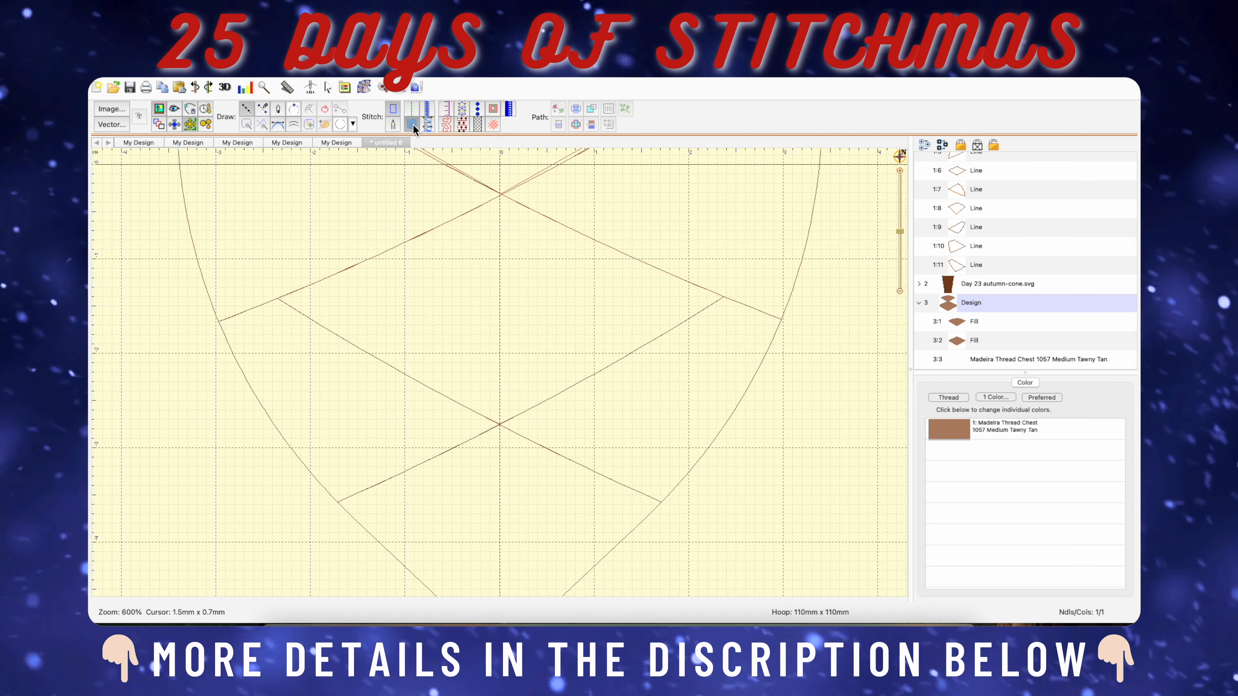
click(500, 194)
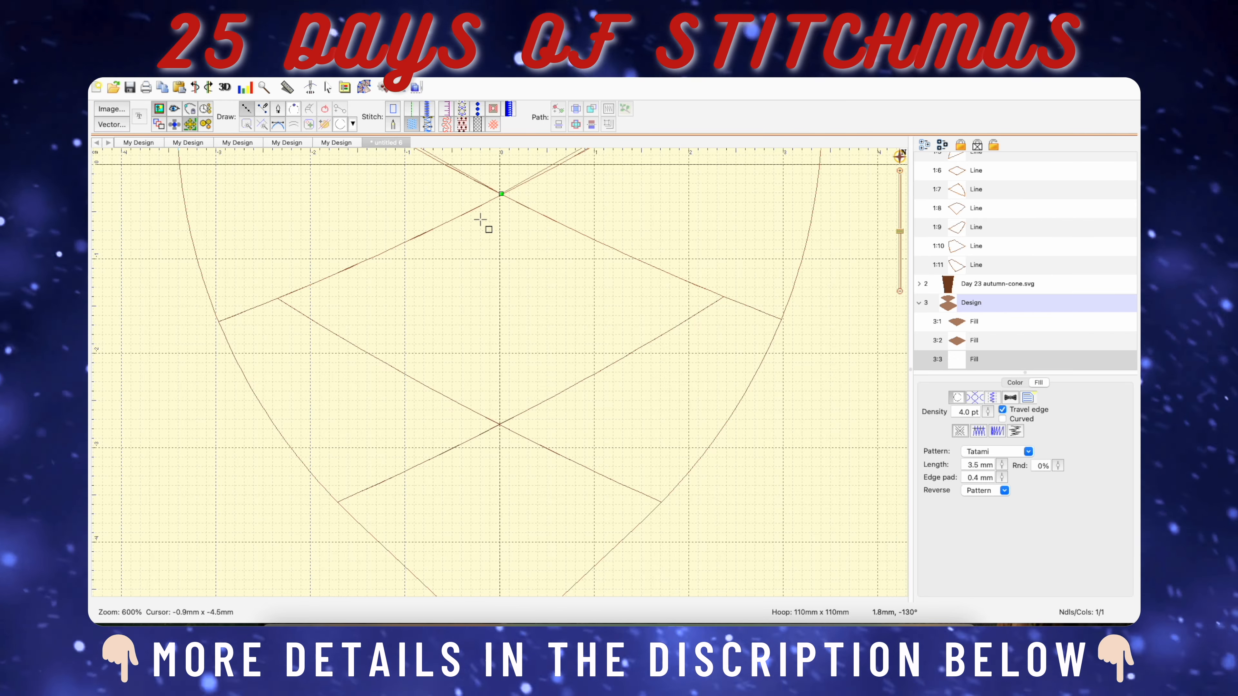
click(279, 298)
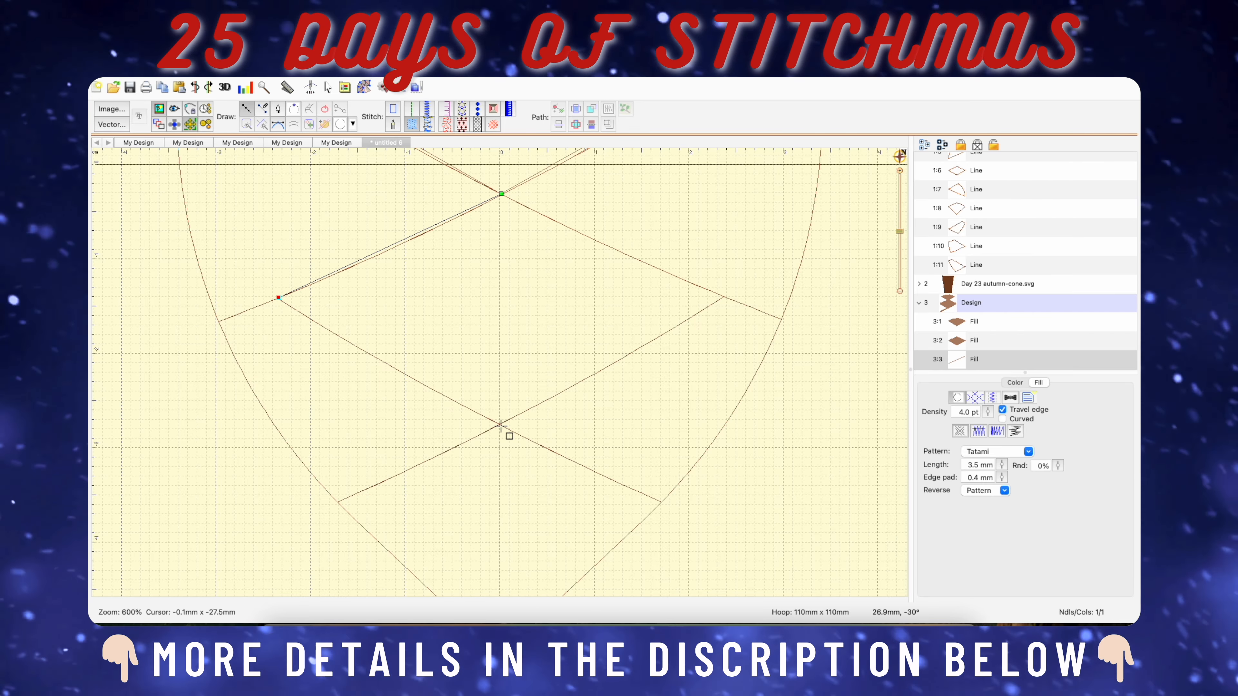
click(499, 424)
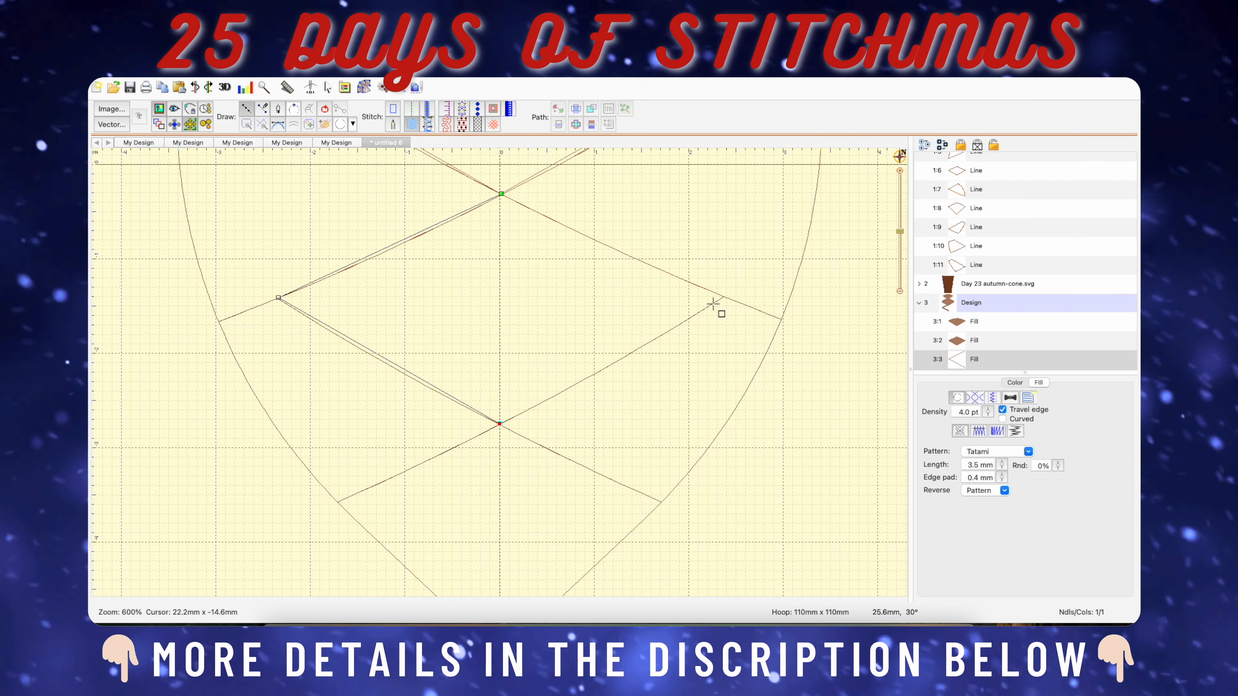
click(502, 195)
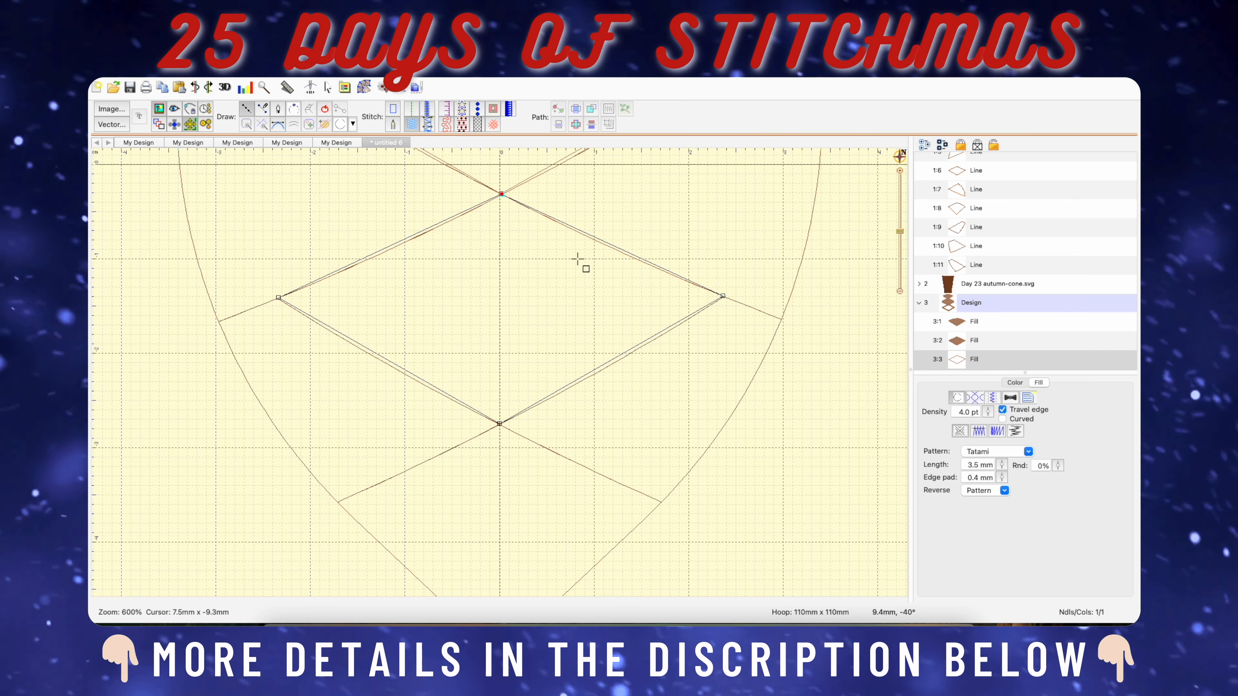
click(325, 110)
mouse_move(502, 195)
mouse_down()
mouse_move(421, 223)
mouse_move(482, 507)
mouse_up()
Trace the cone's bottommost pointed section as a closed fill about 34 mm wide and 24 mm high.
scroll(560, 509, down, 4)
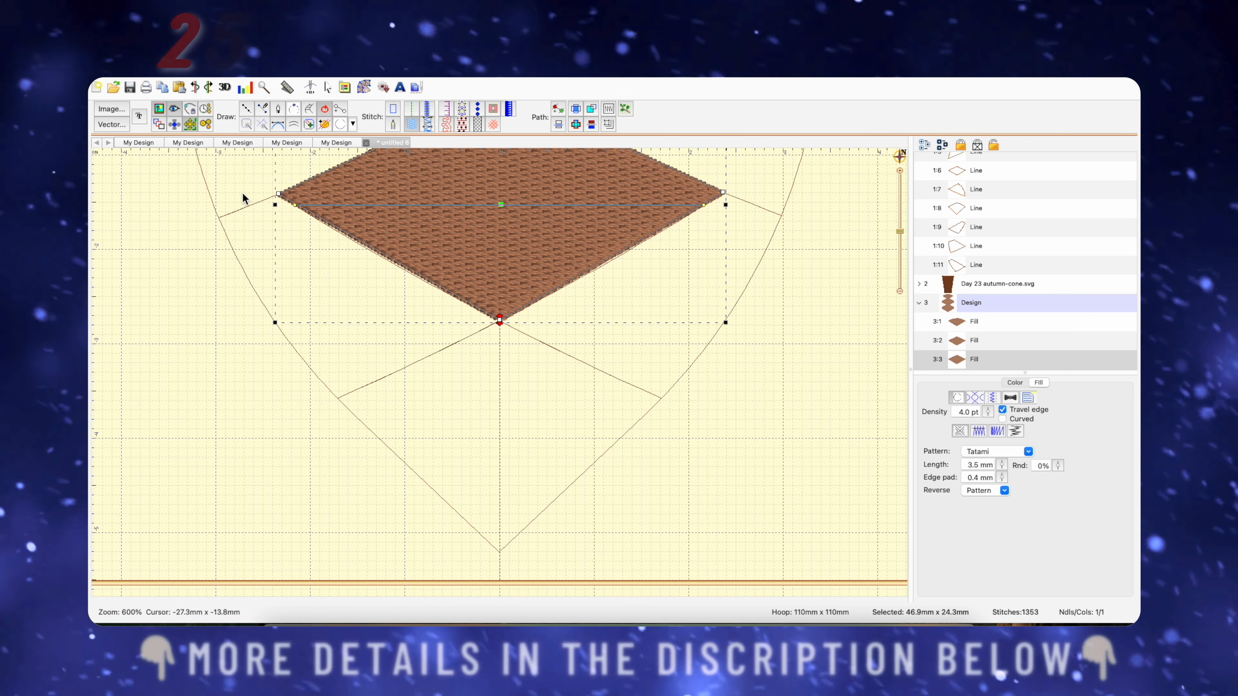
click(250, 107)
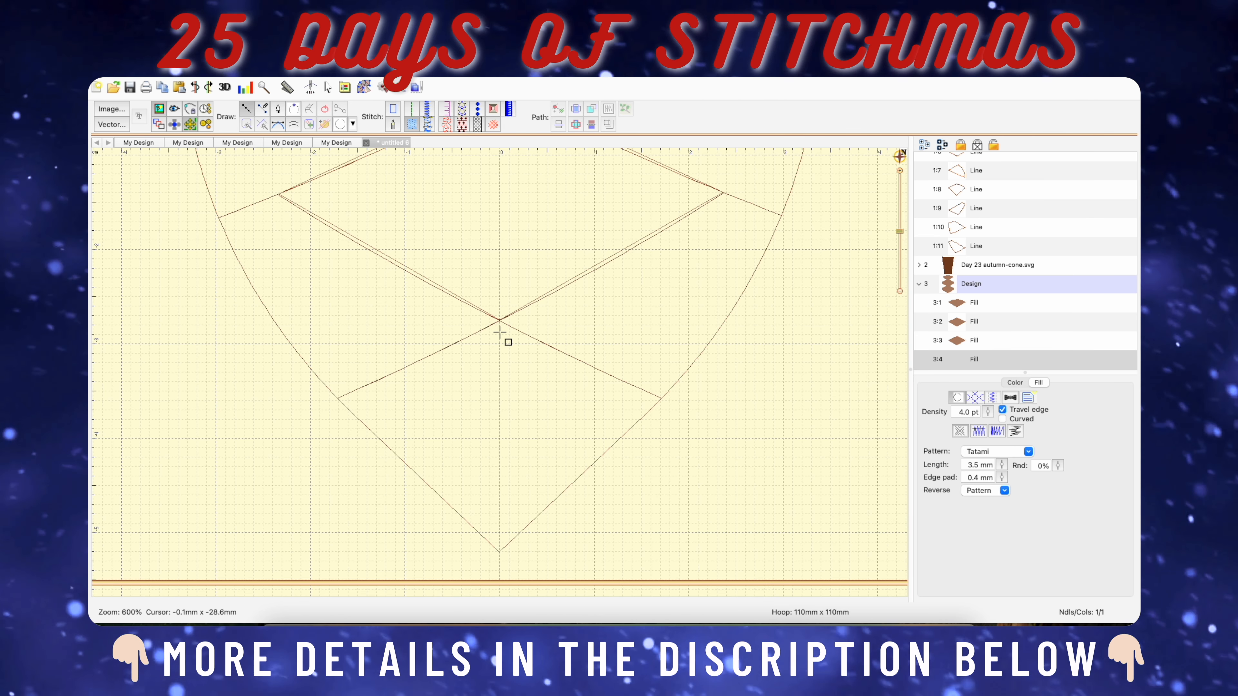
click(500, 320)
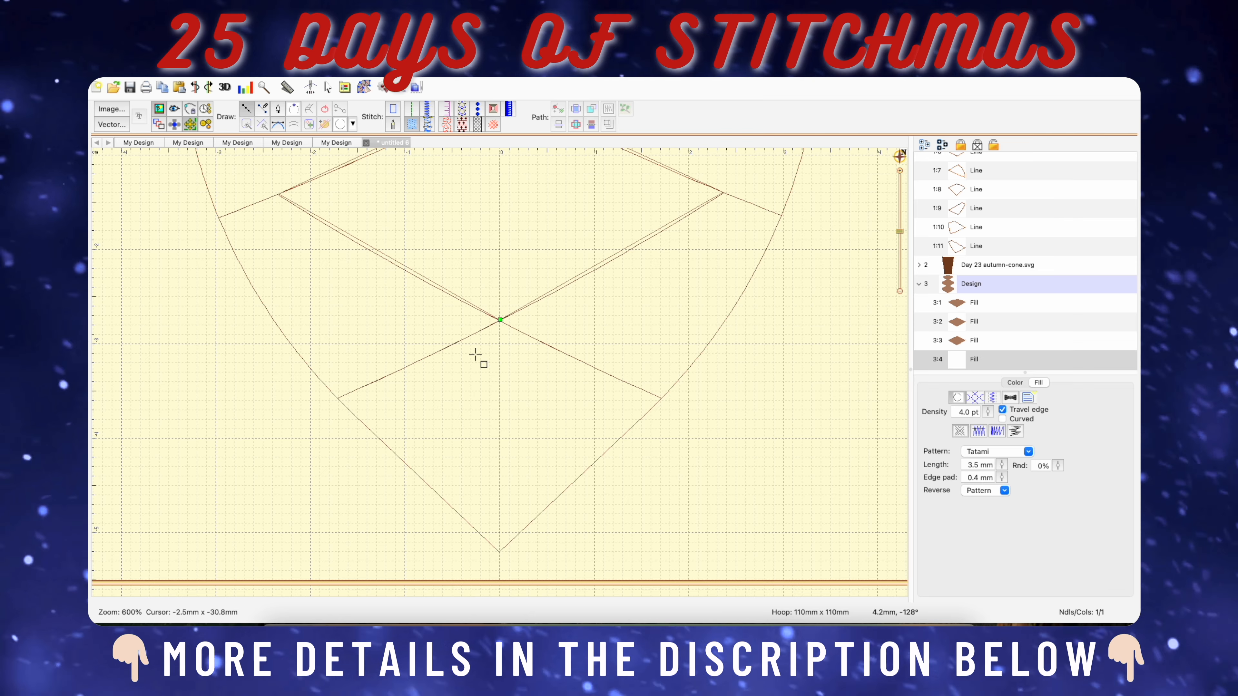
click(339, 398)
click(500, 552)
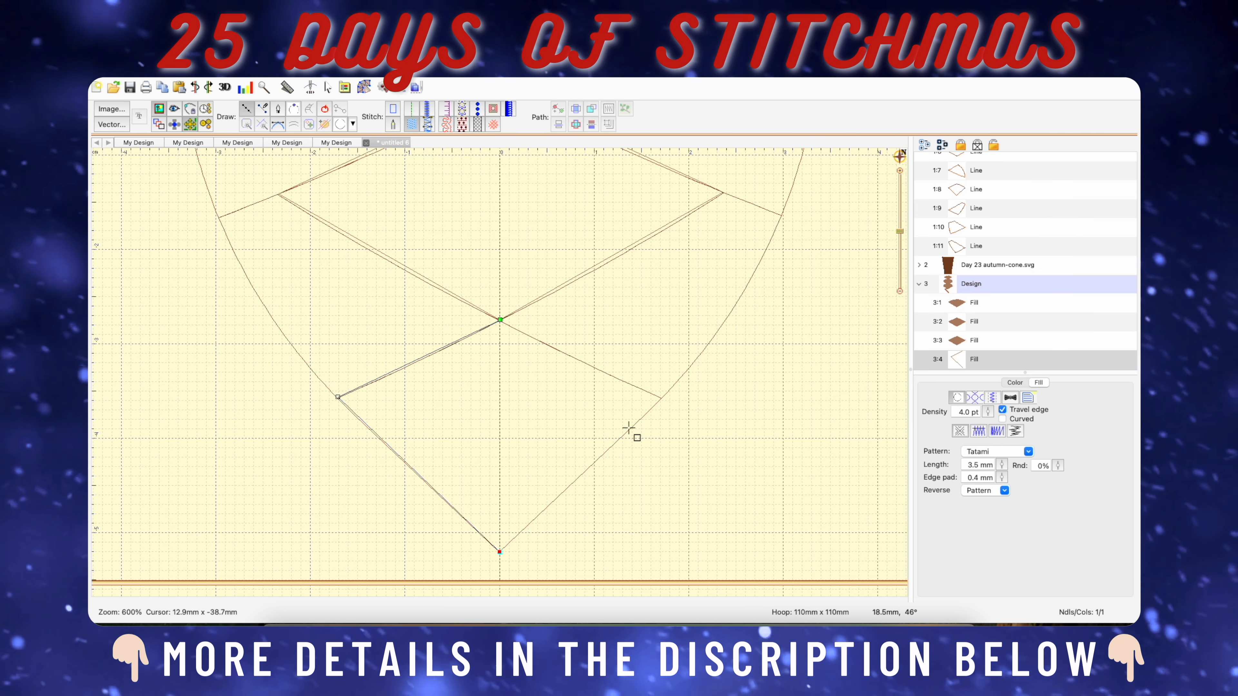
click(662, 398)
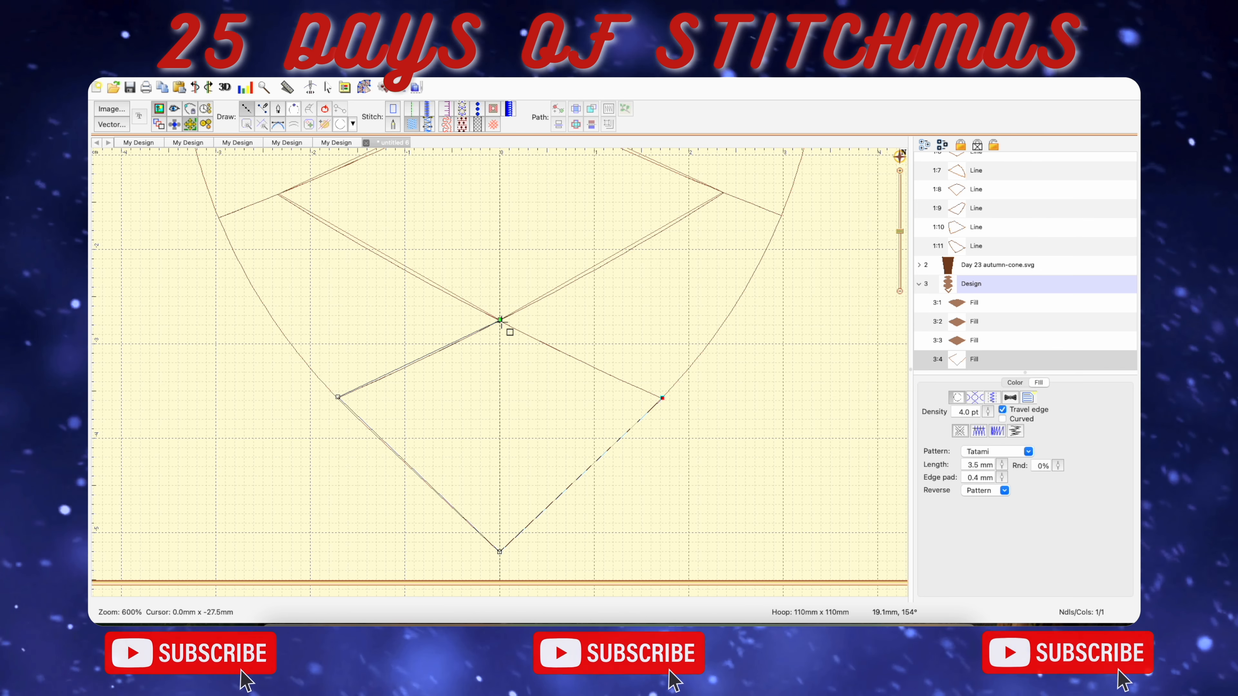
click(500, 320)
click(325, 108)
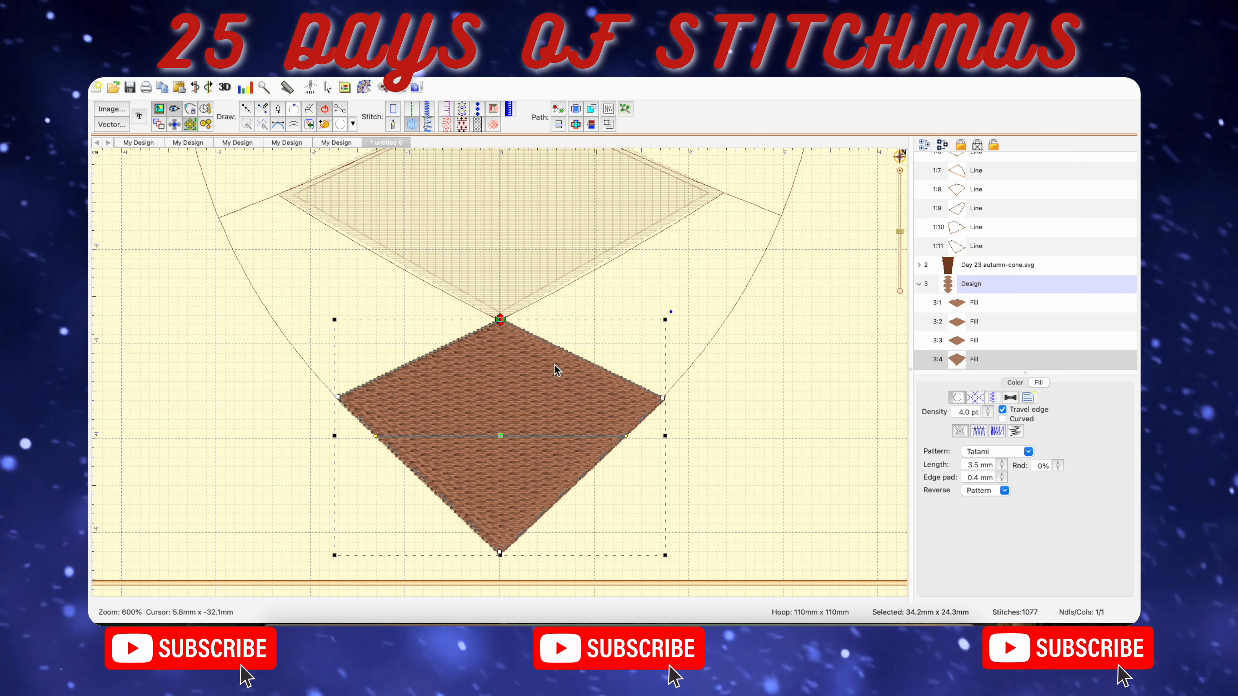
Review the central column of fills against the cone outline and the unfilled side sections.
scroll(528, 463, up, 5)
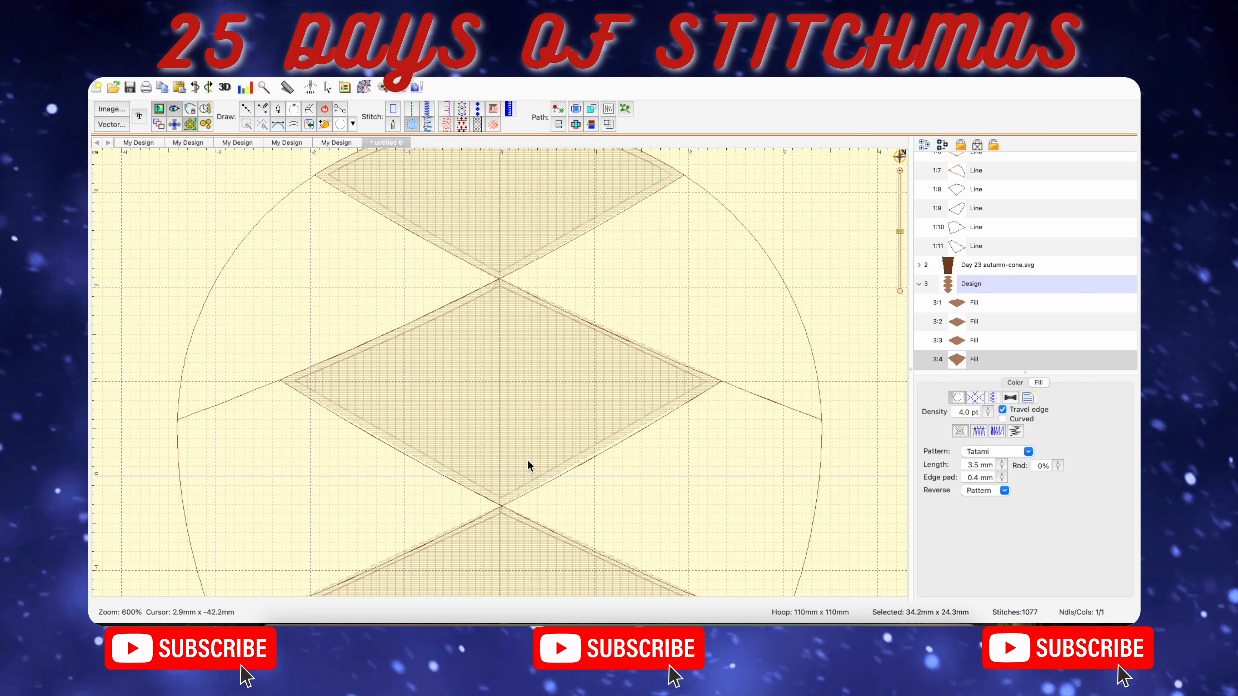
scroll(527, 462, down, 10)
scroll(528, 461, up, 9)
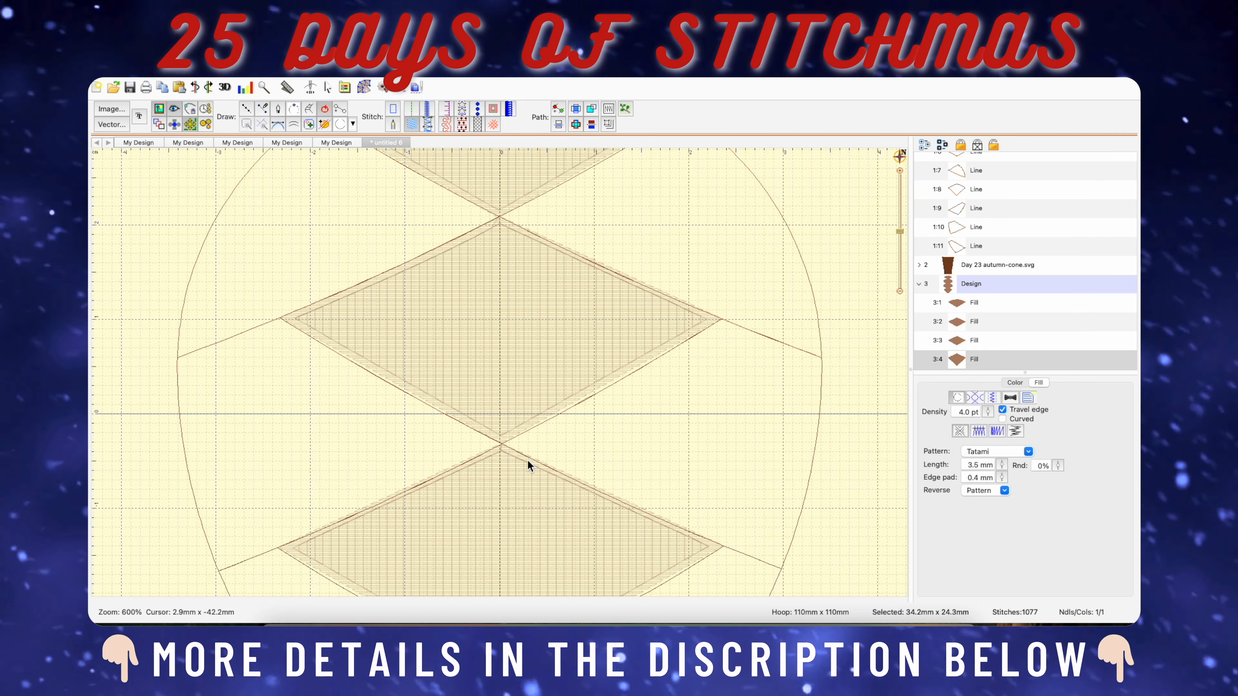
scroll(527, 462, down, 8)
click(900, 261)
click(746, 355)
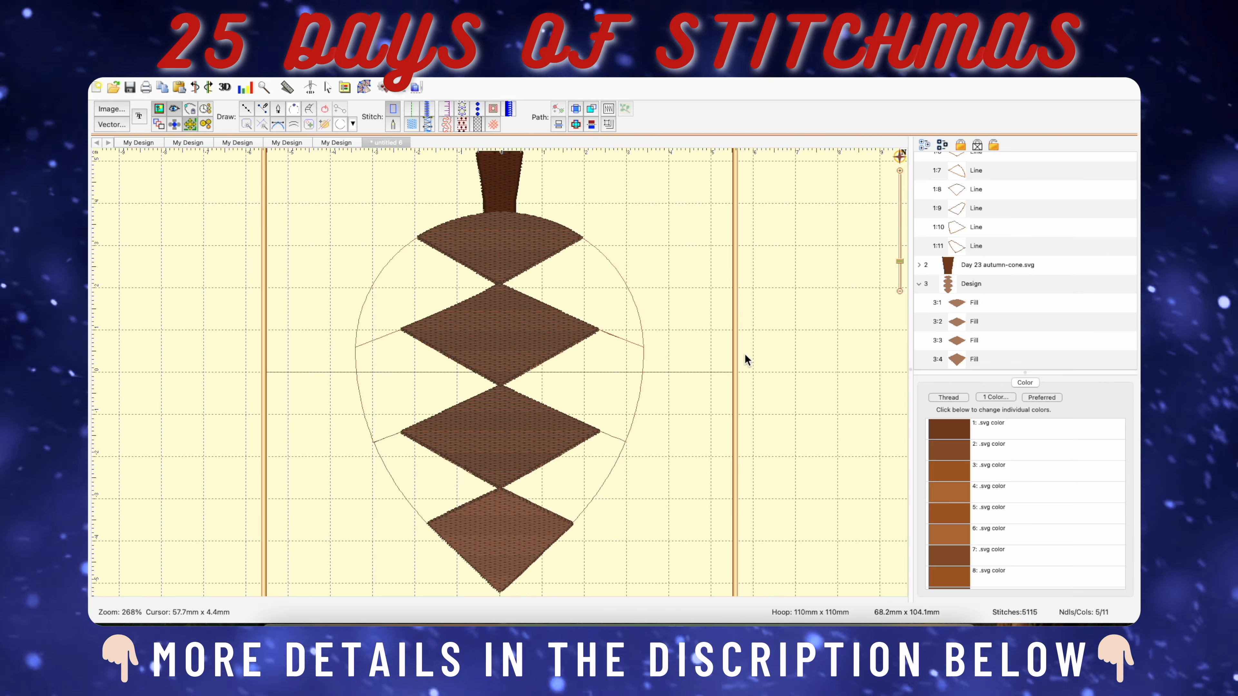
scroll(747, 356, down, 2)
scroll(747, 356, up, 1)
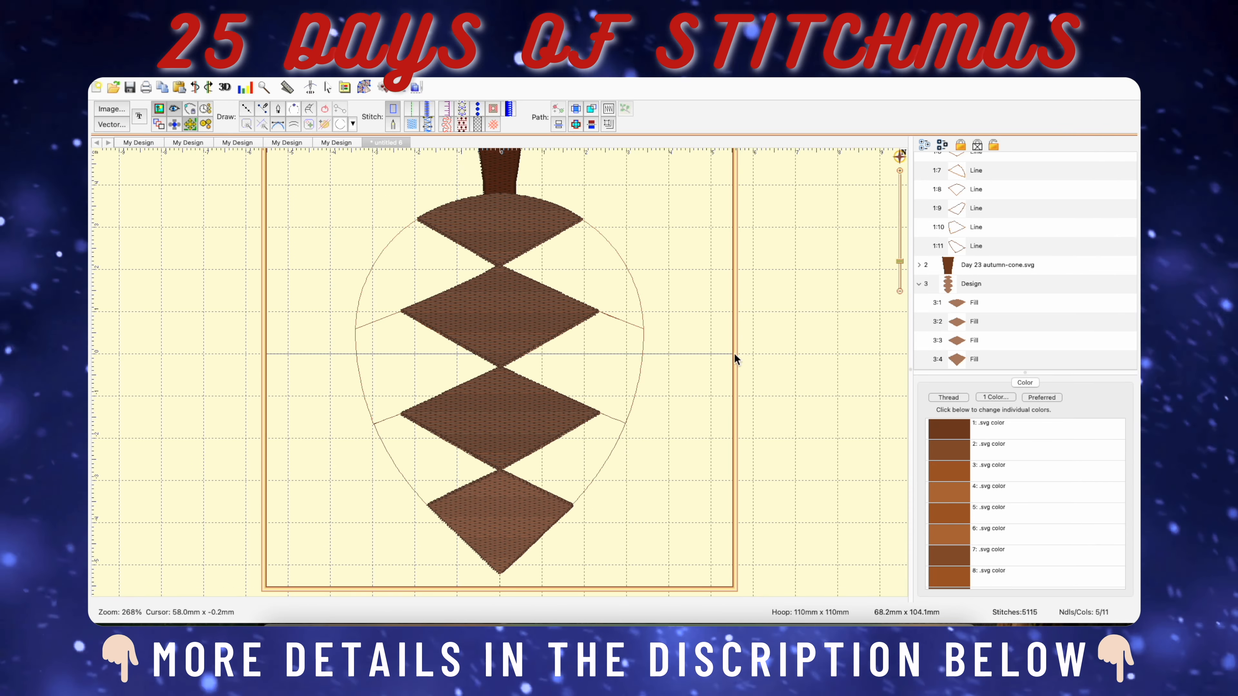
scroll(479, 327, up, 2)
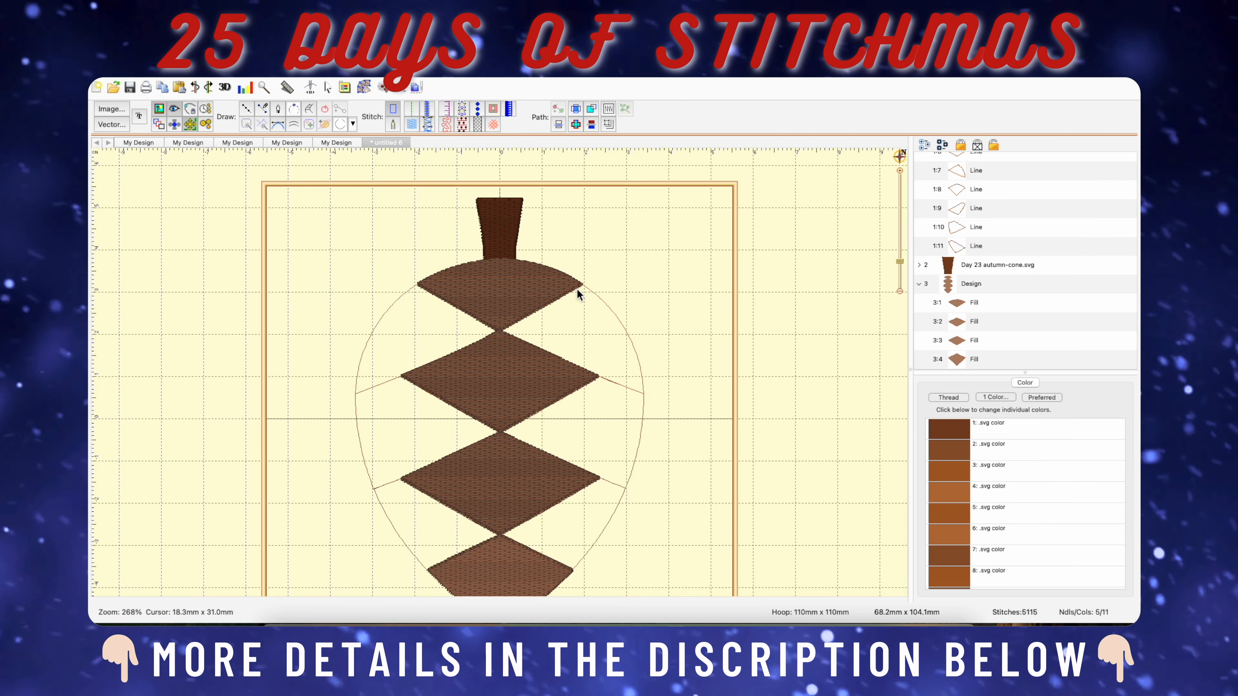
scroll(588, 334, down, 1)
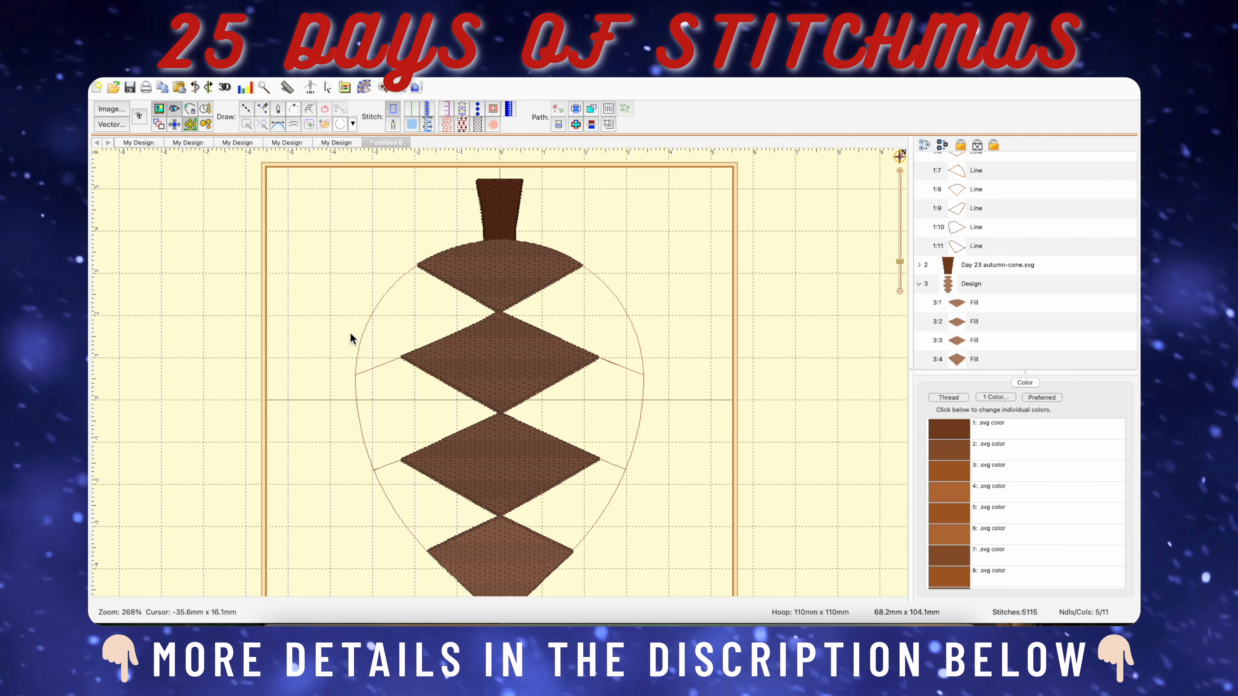
scroll(577, 375, up, 1)
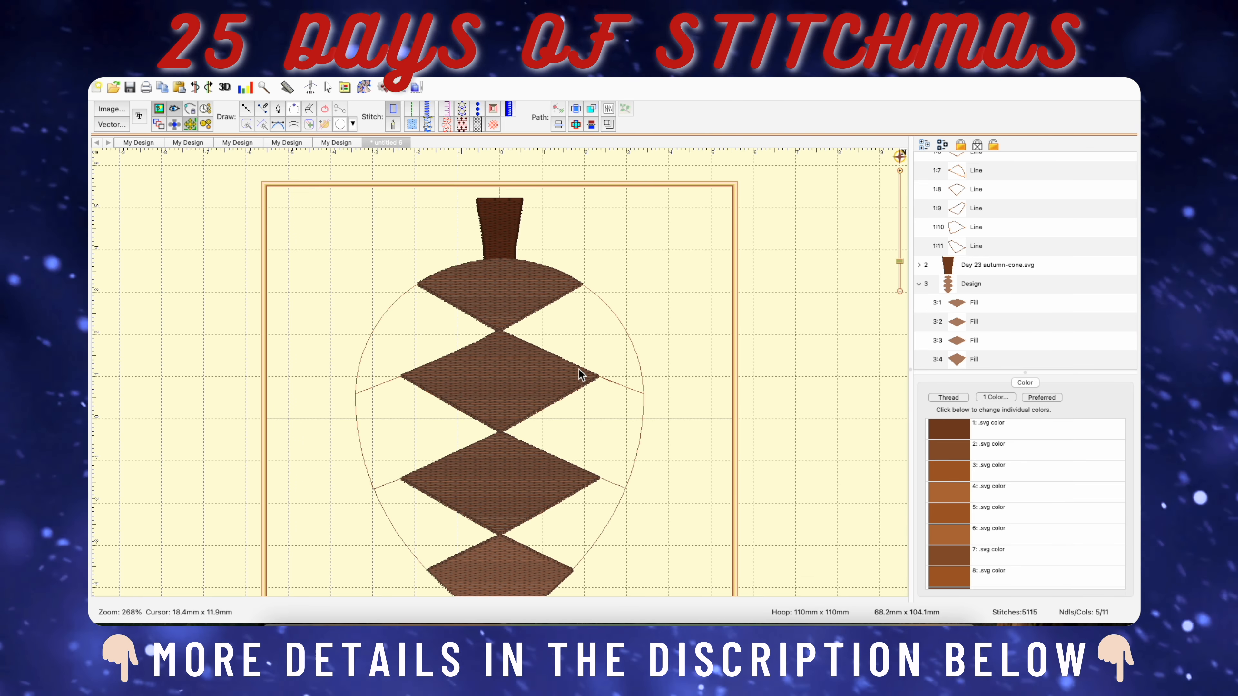
Trace the cone's upper left side section as a closed fill about 34 mm wide and 26 mm high.
scroll(277, 255, up, 3)
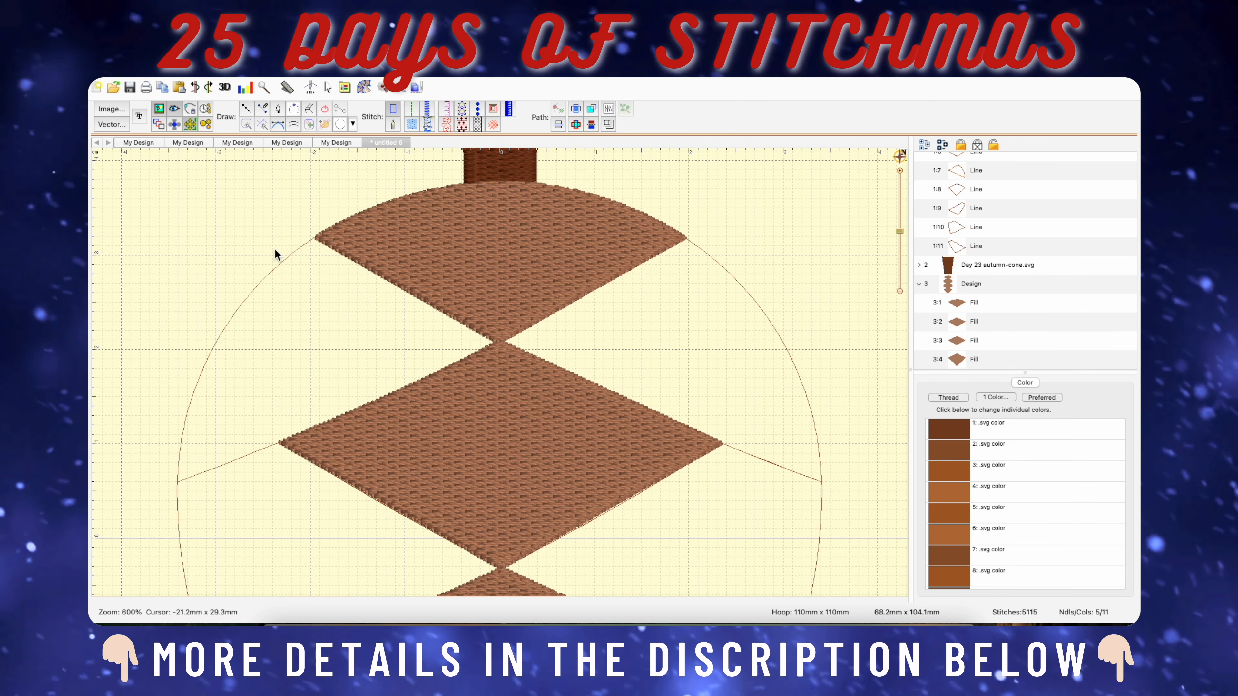
click(246, 109)
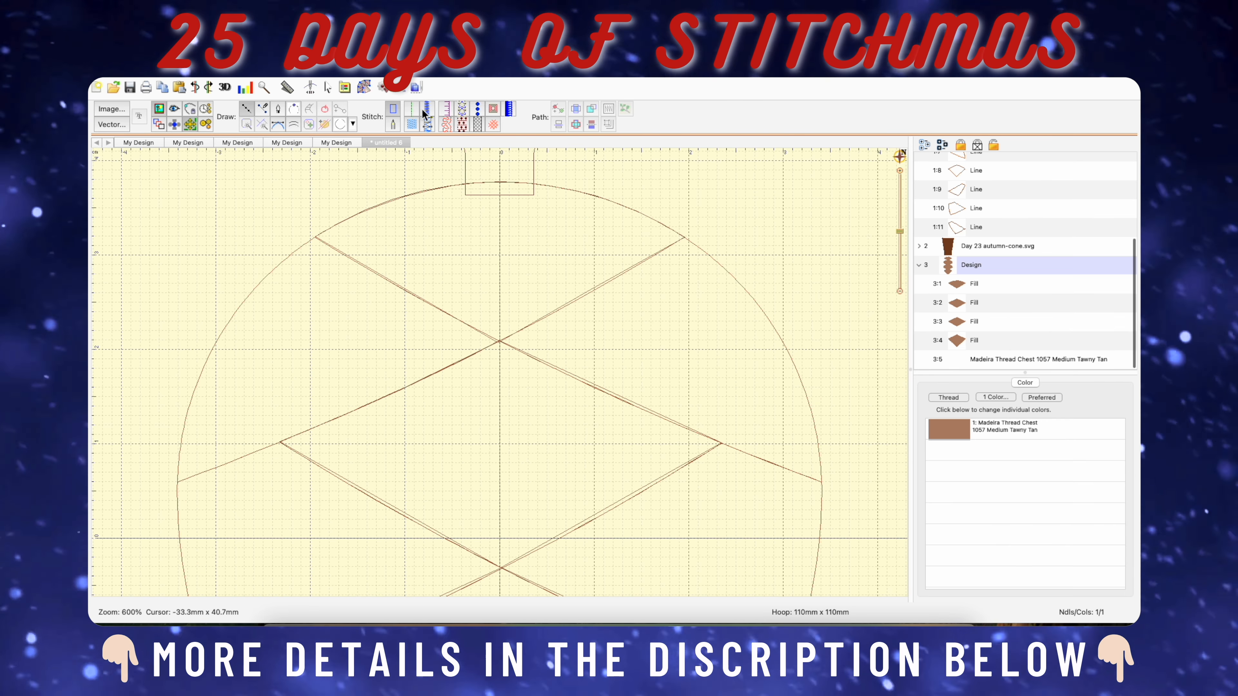
click(414, 124)
click(316, 238)
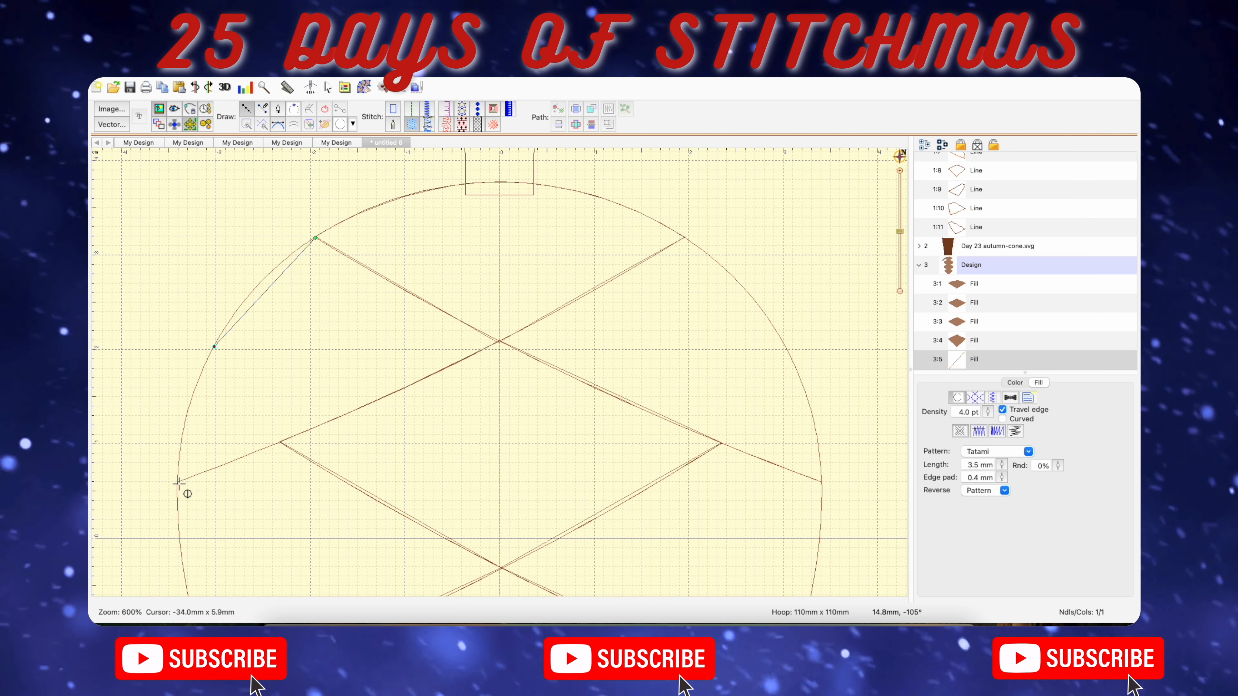
click(178, 483)
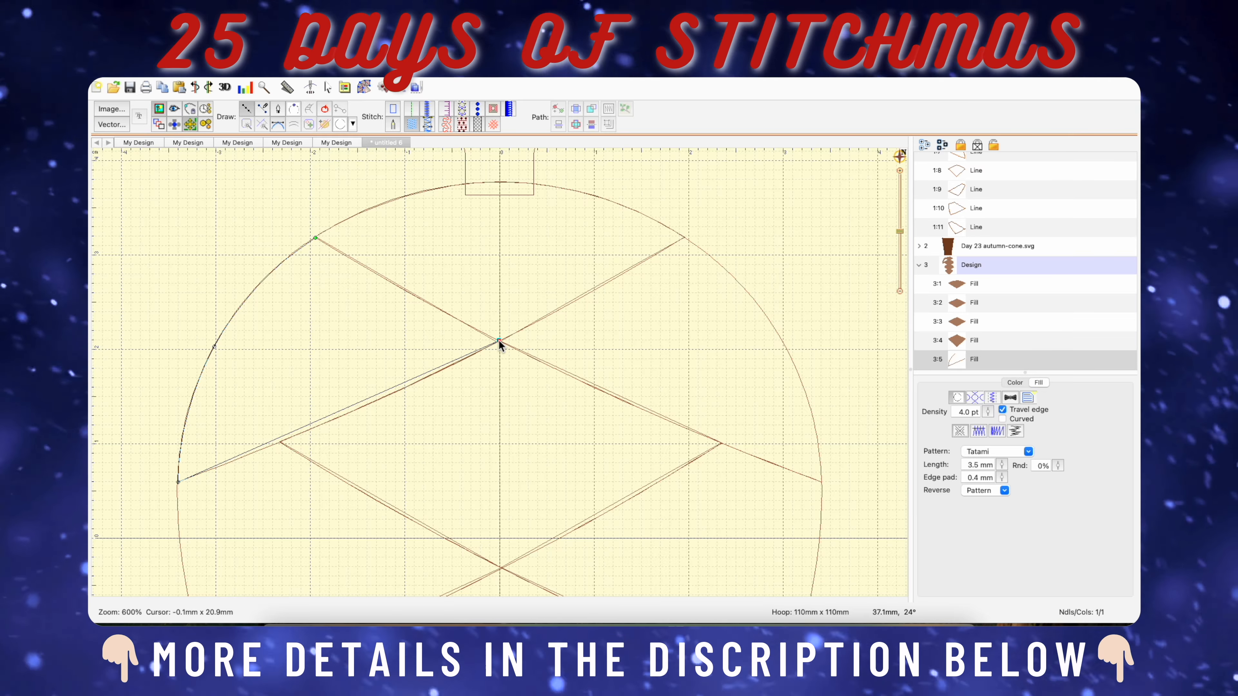
click(499, 340)
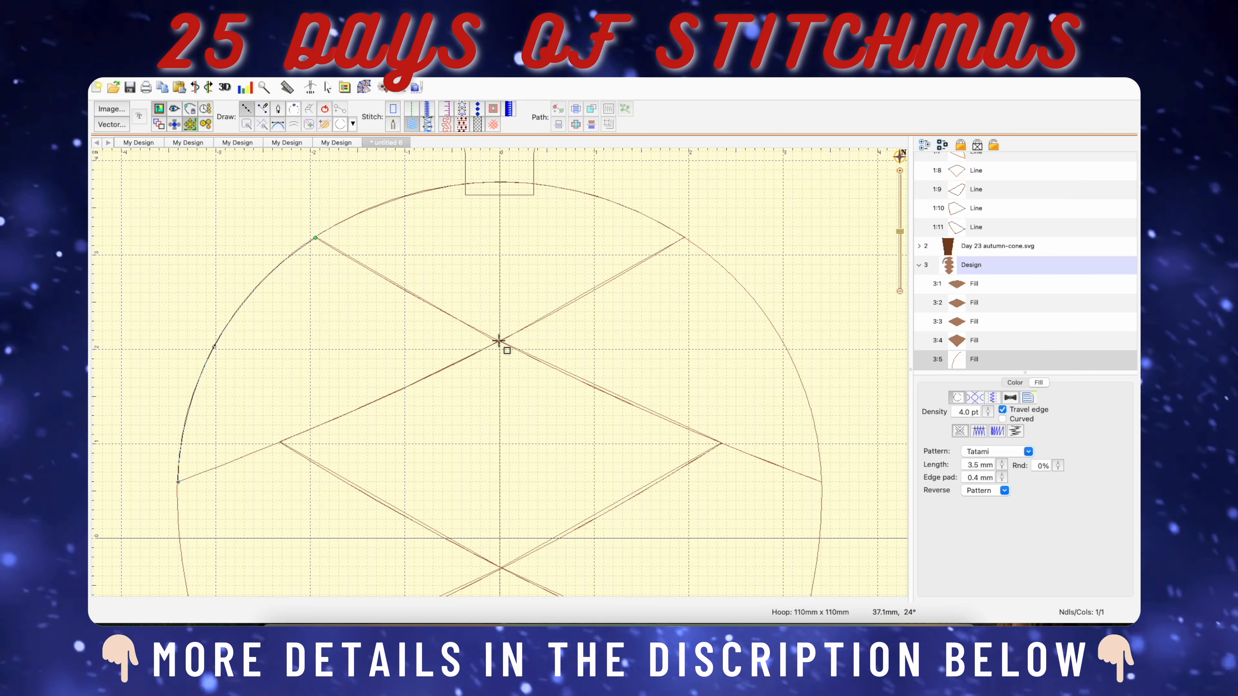
click(344, 415)
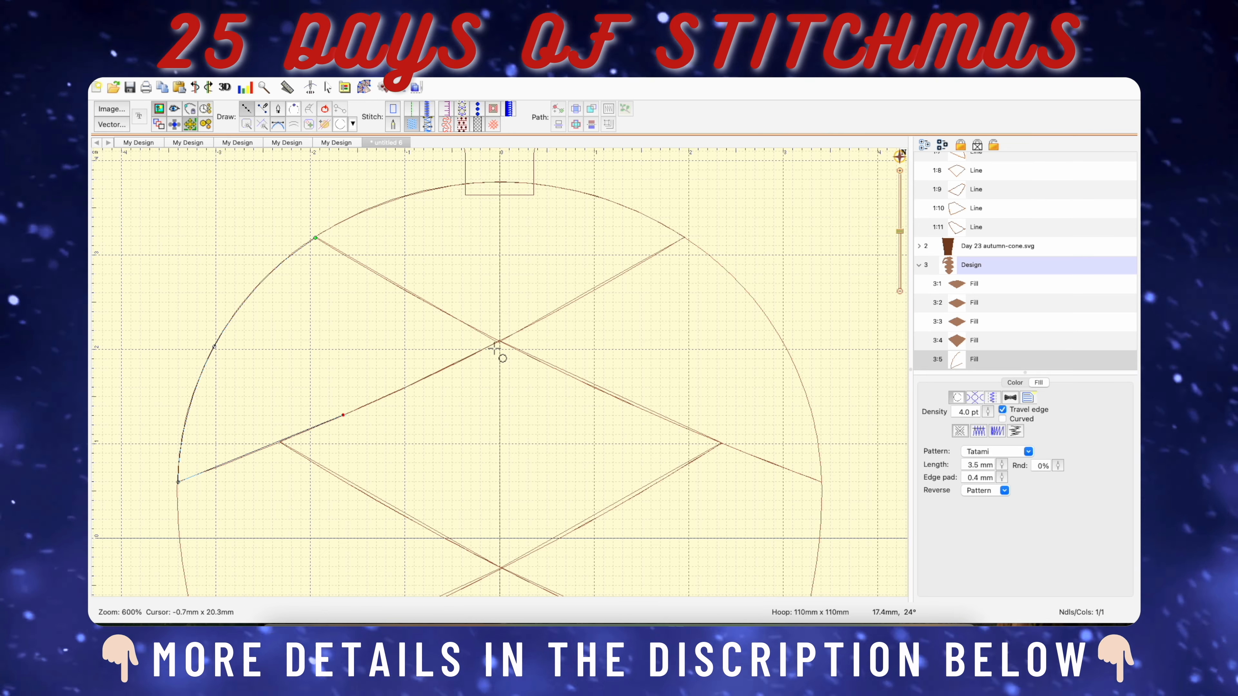
click(500, 341)
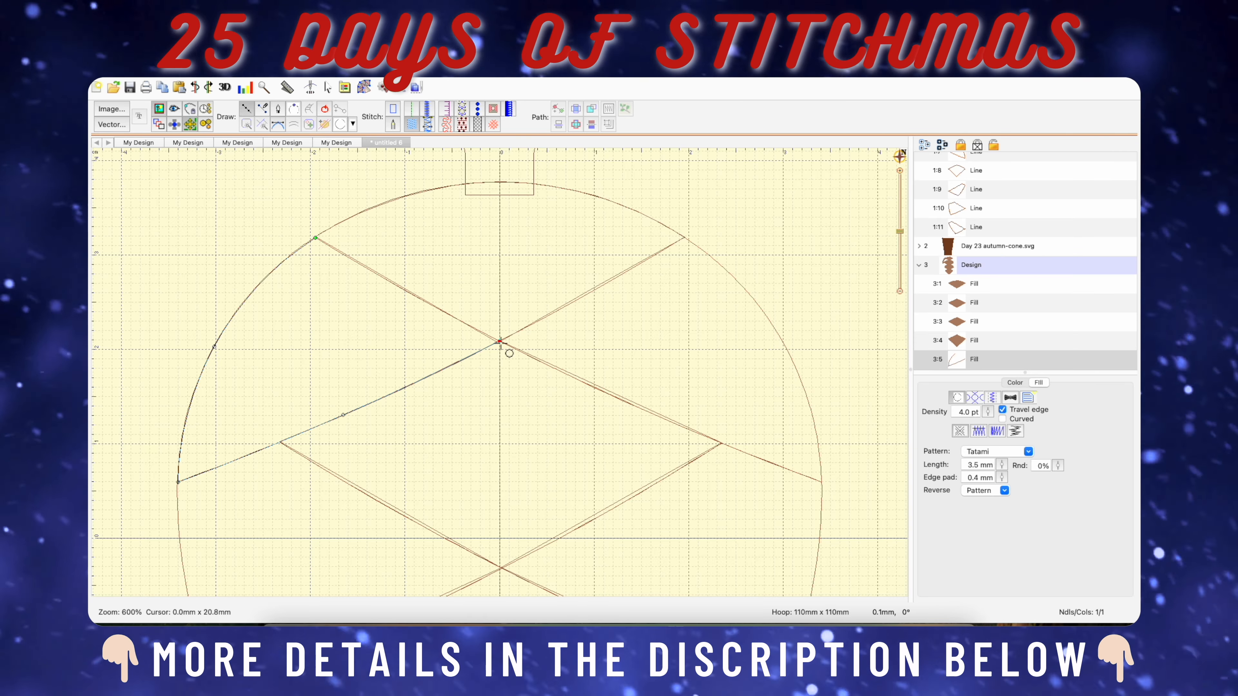
click(405, 290)
click(316, 238)
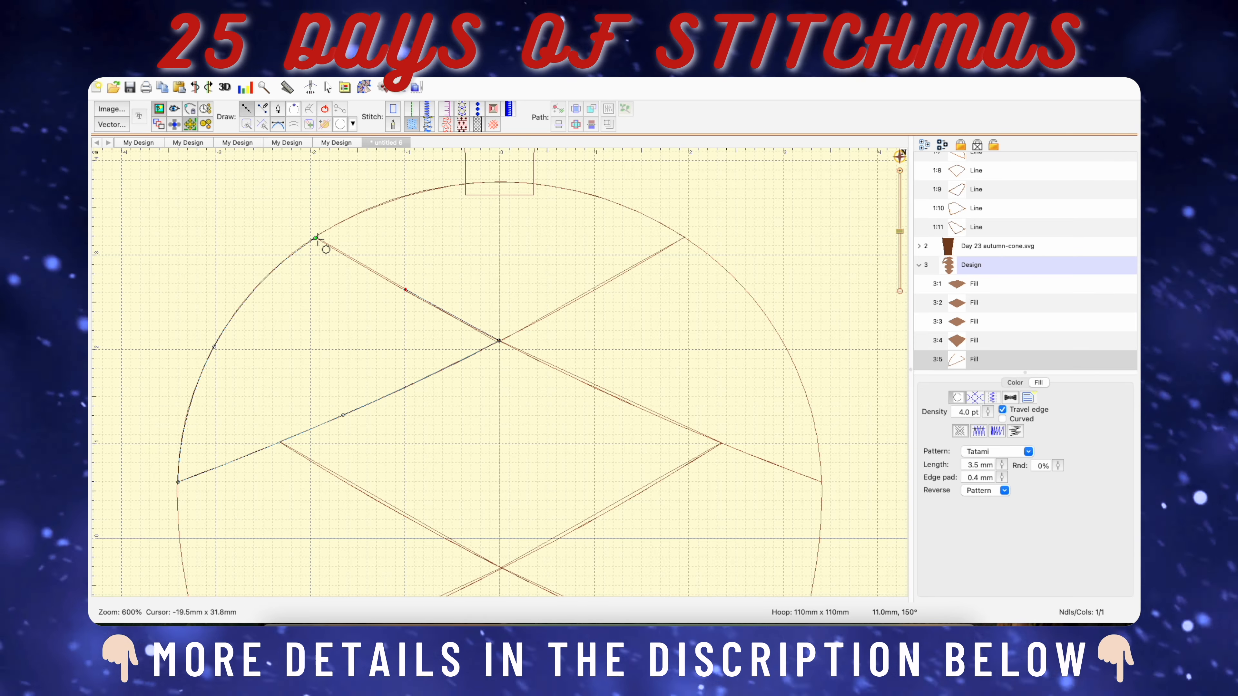
click(326, 109)
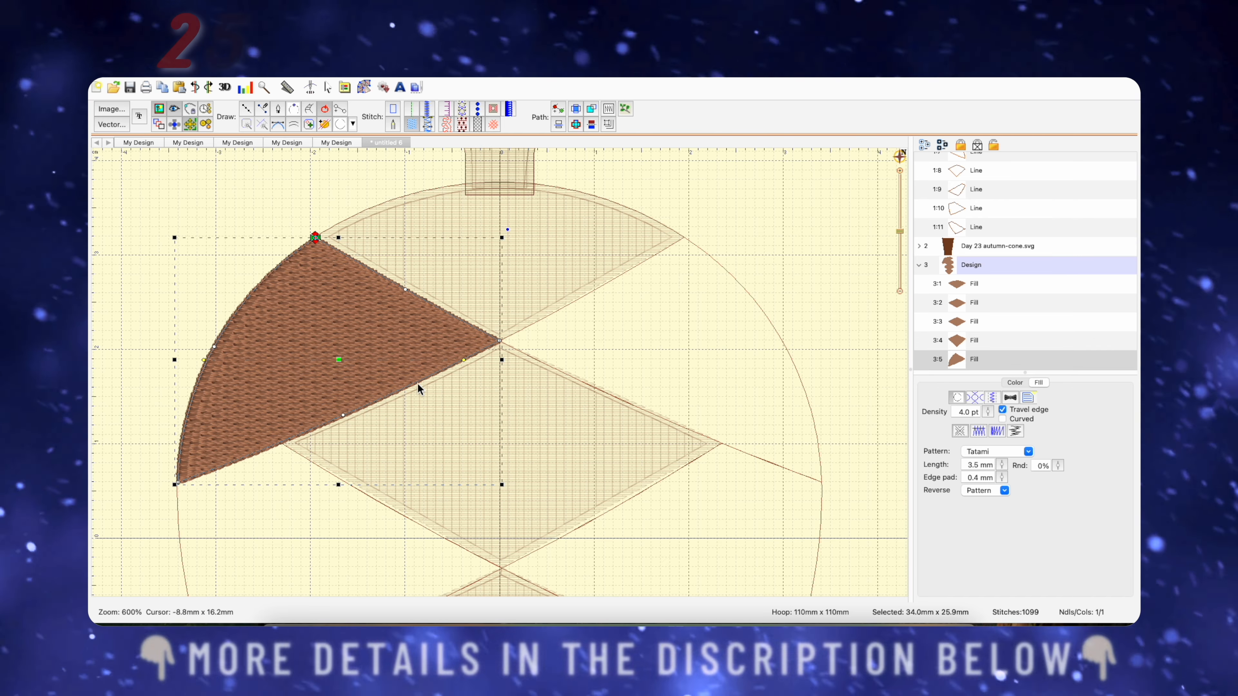
Begin a new design and move the upper left side fill into it.
click(266, 69)
mouse_move(317, 86)
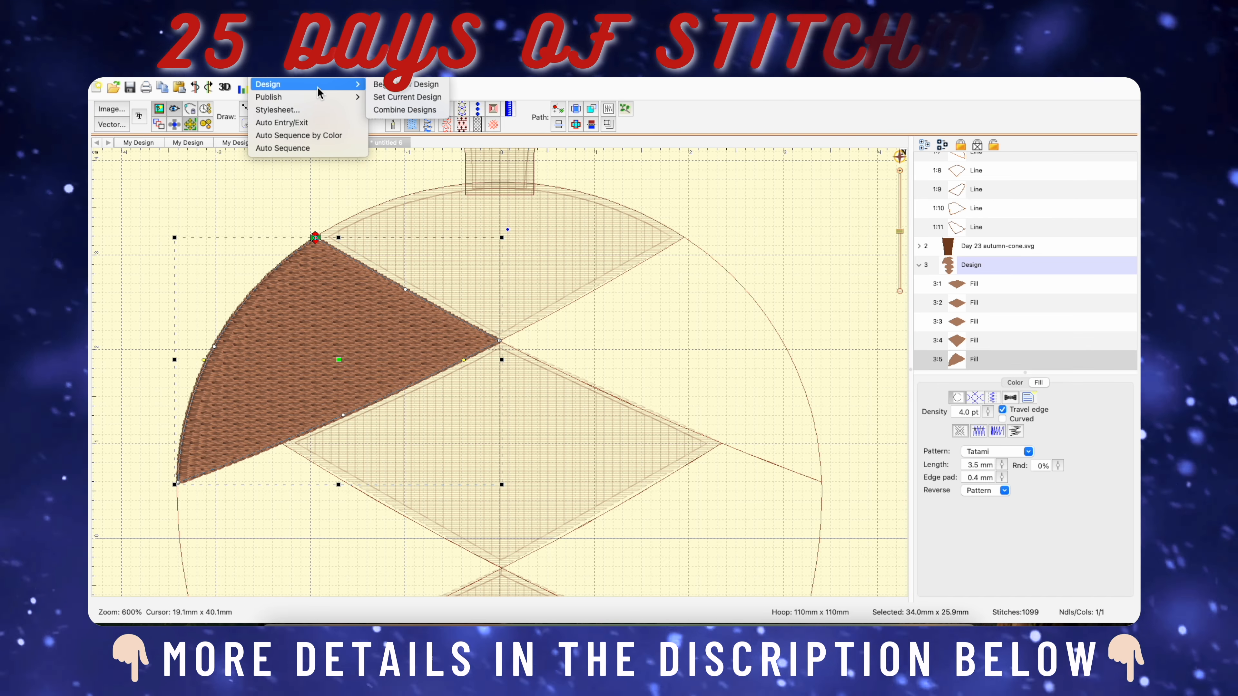
click(385, 86)
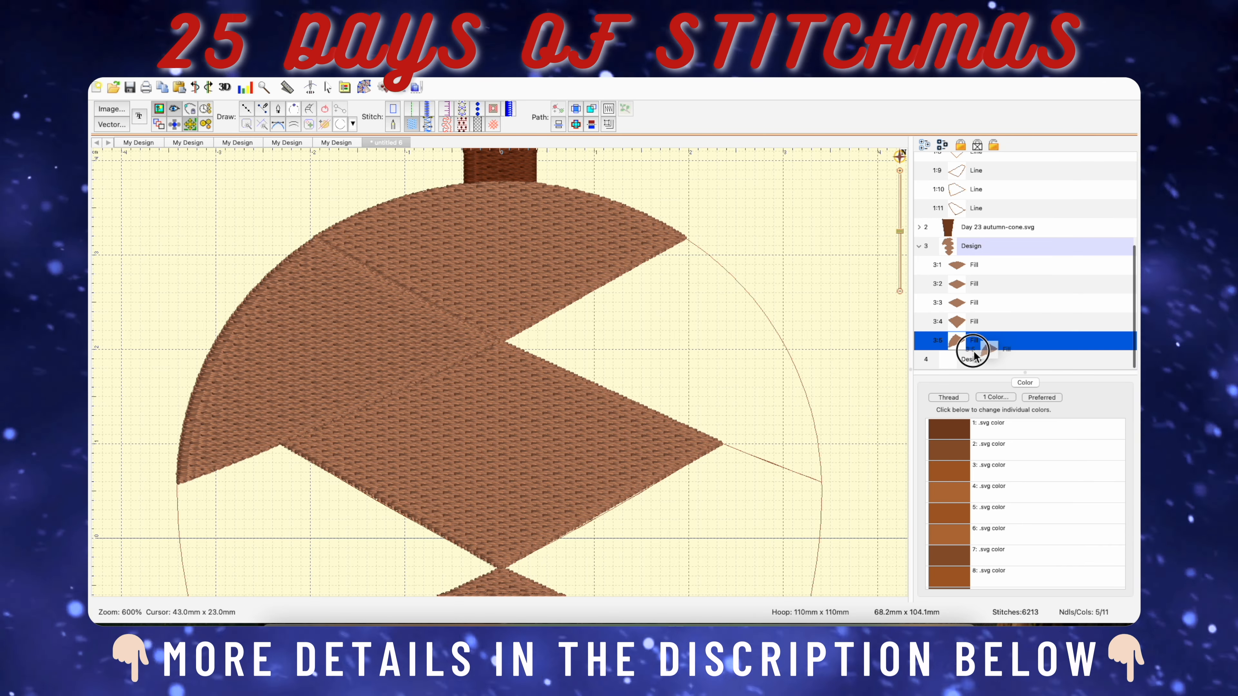
Change the left side fill's thread to Madeira Thread Chest 1158 Tawny Brown and move its stitching end point to its inner tip.
click(990, 427)
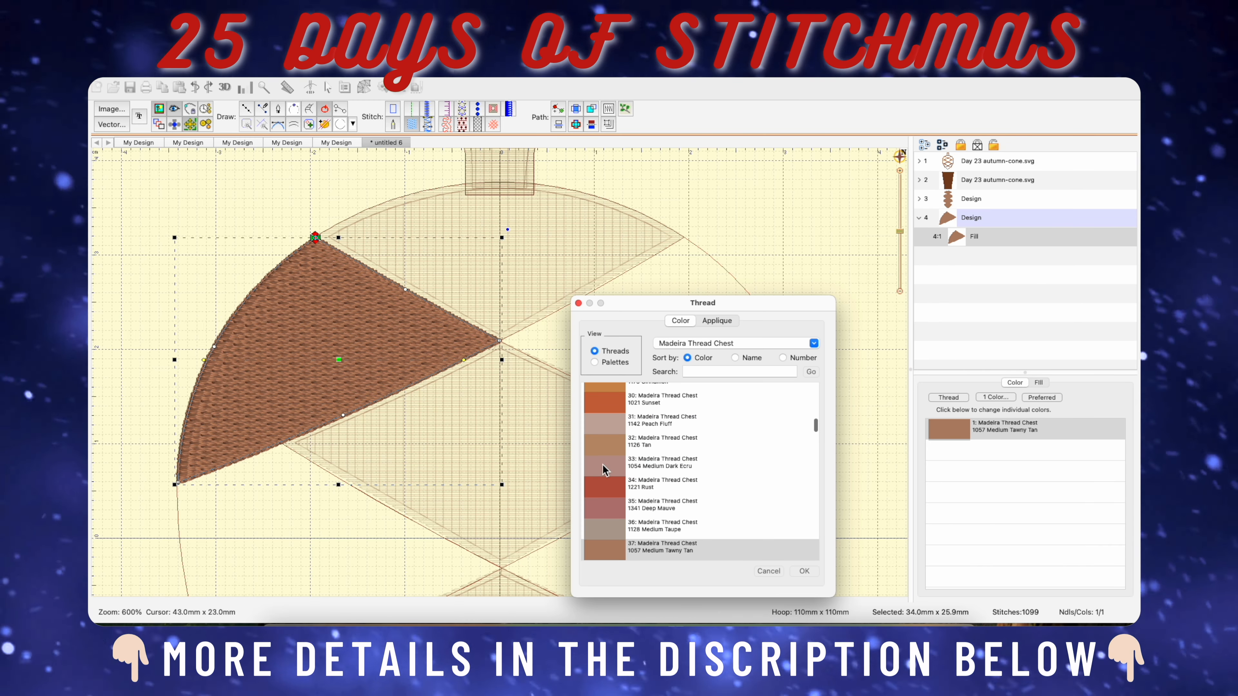
scroll(634, 494, down, 3)
click(633, 502)
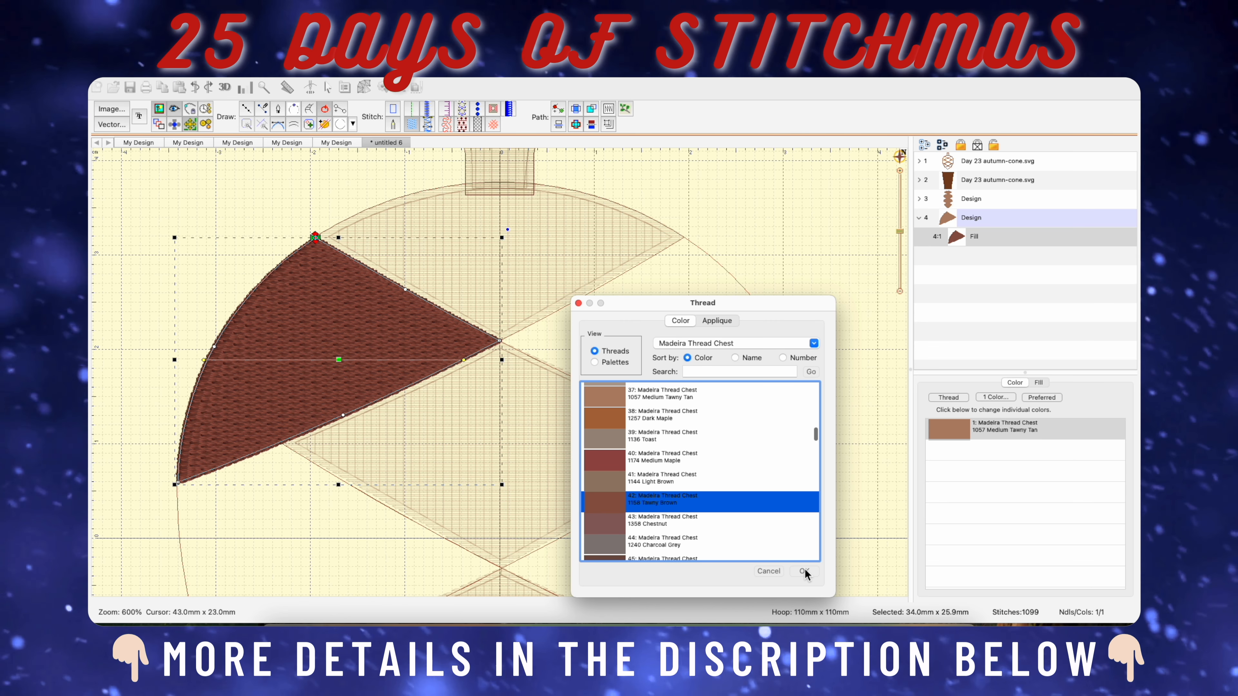
click(804, 571)
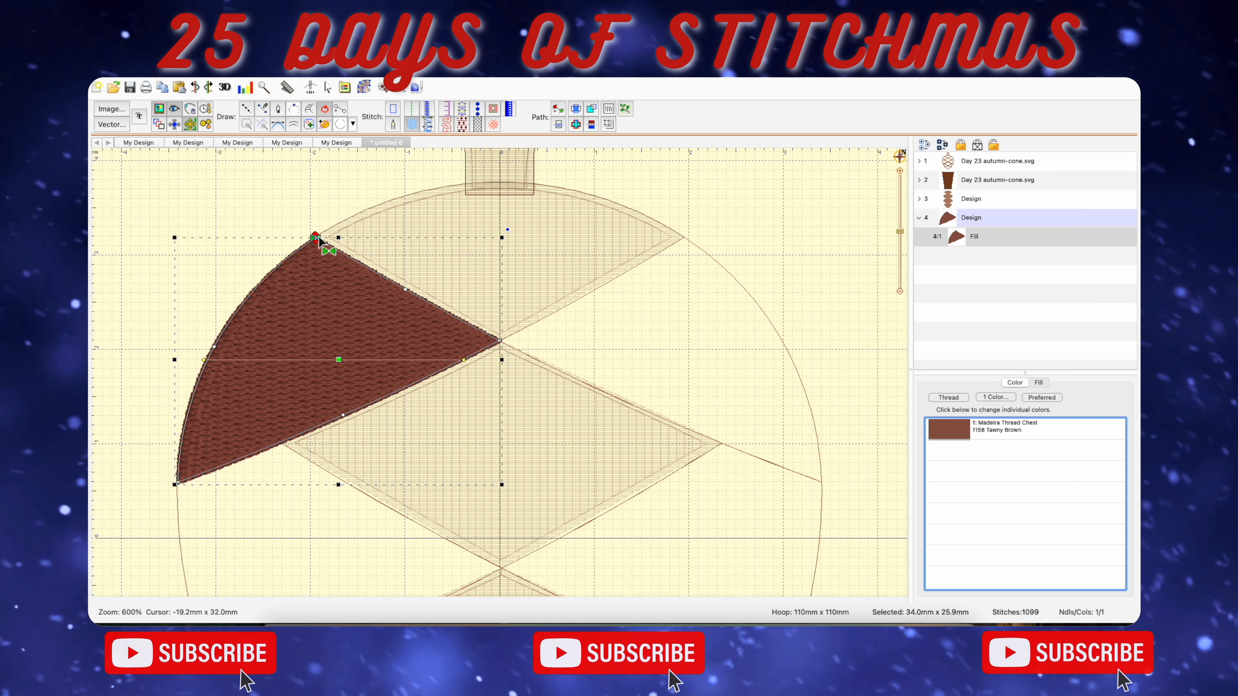
mouse_move(316, 238)
mouse_down()
mouse_move(470, 296)
mouse_move(518, 339)
mouse_up()
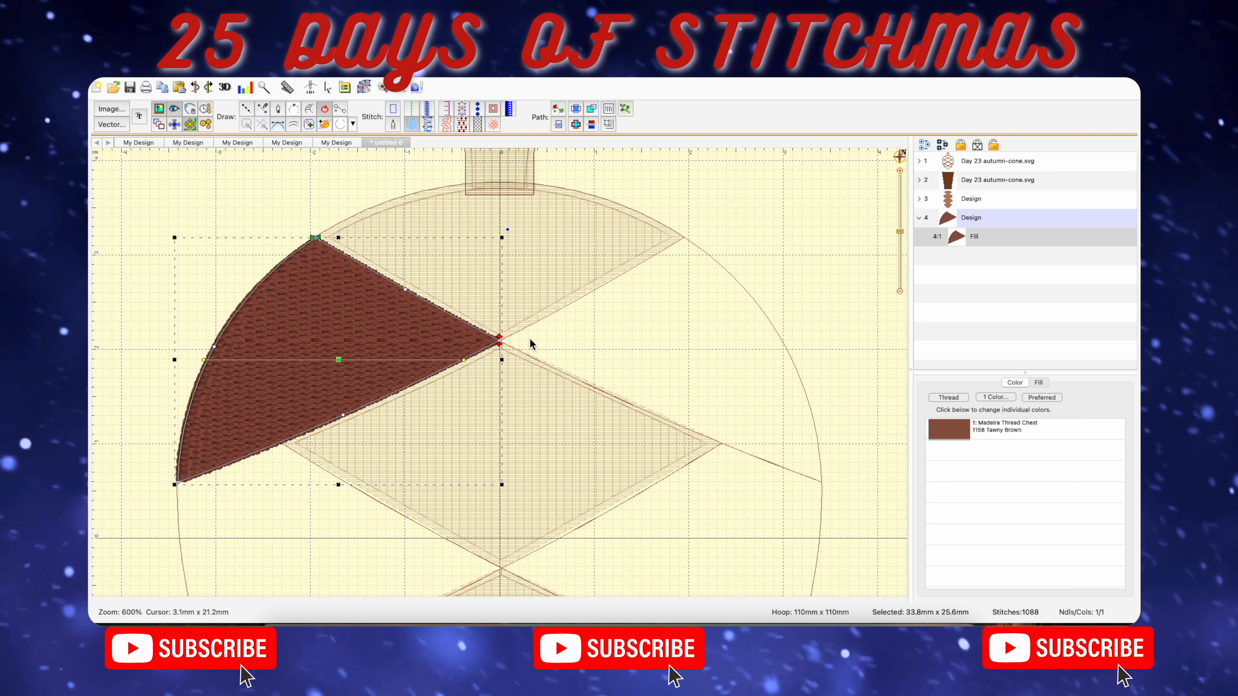
Trace the cone's upper right side section as a closed fill about 34 mm wide and 26 mm high.
click(246, 109)
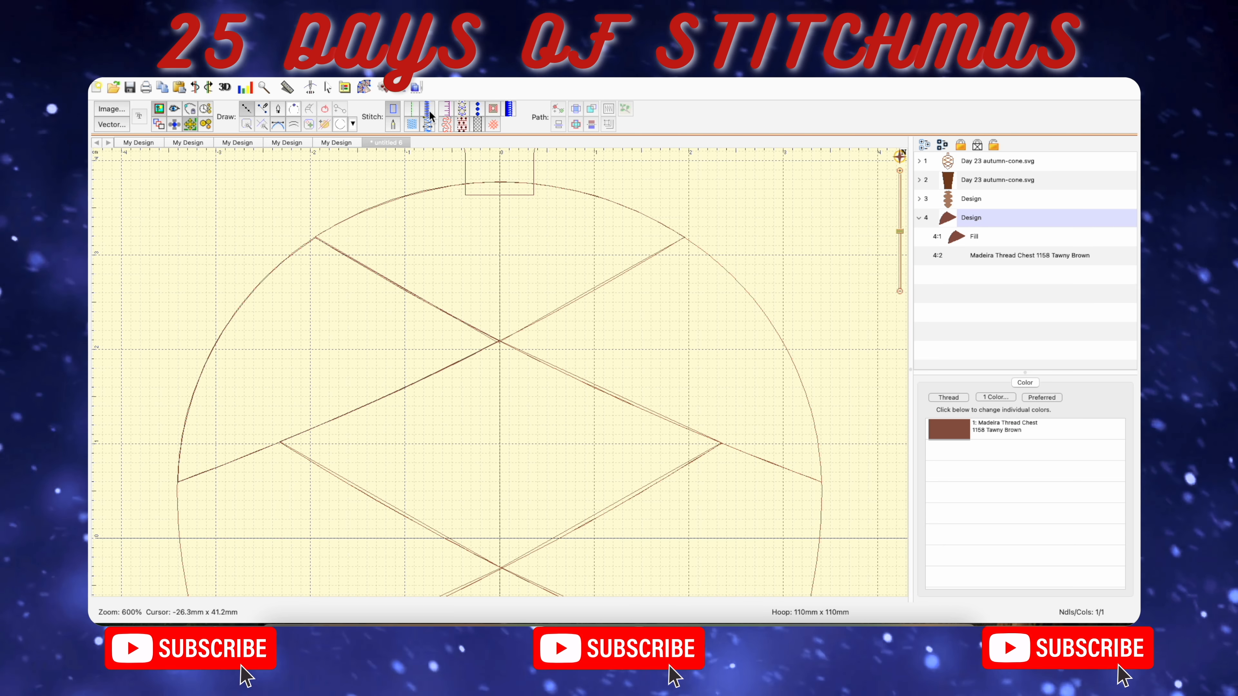
click(414, 123)
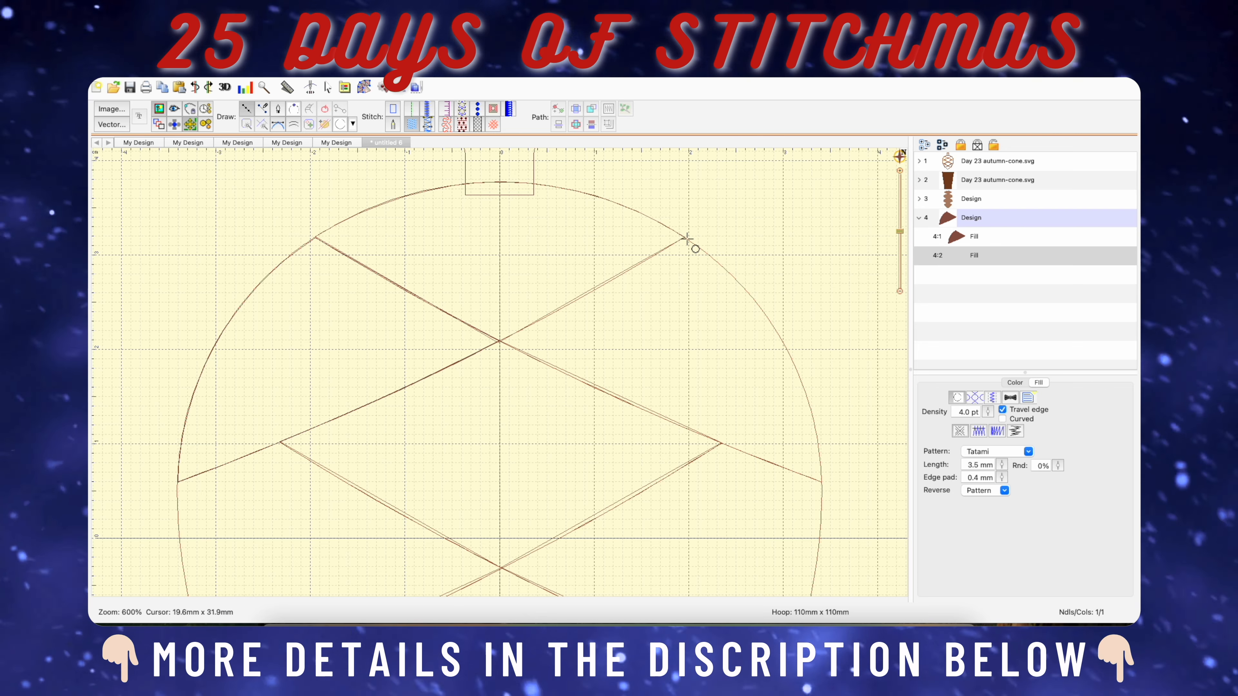
click(686, 238)
click(592, 291)
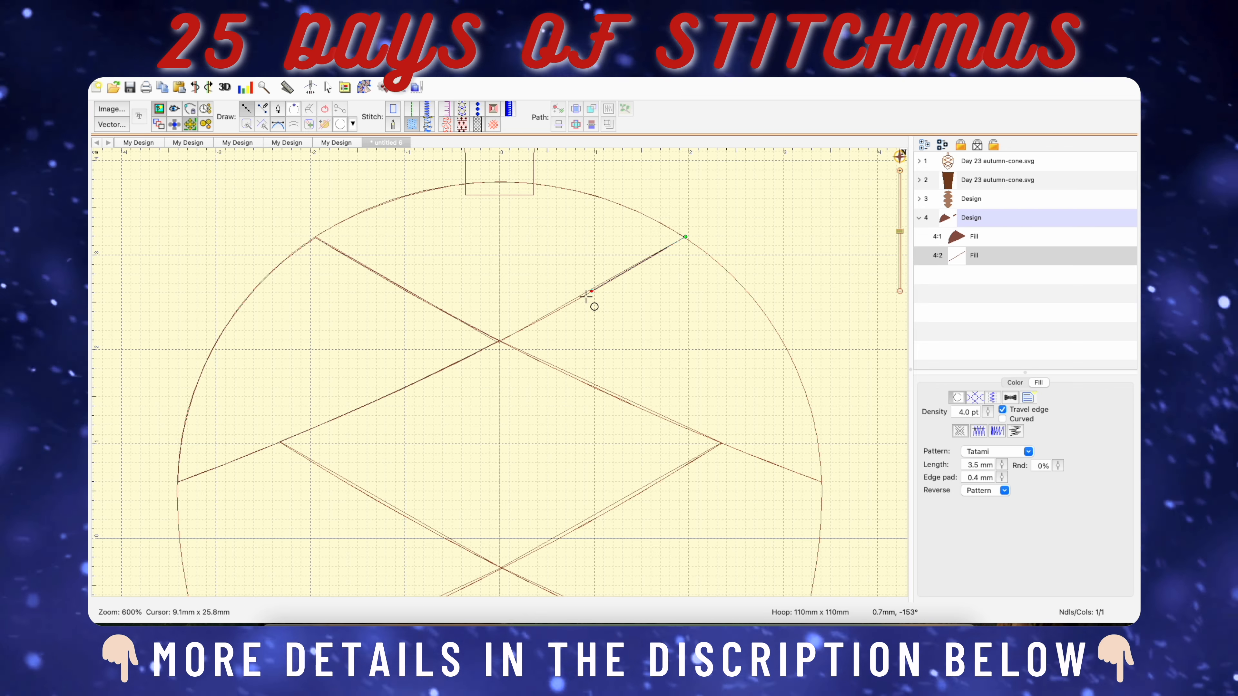
click(500, 340)
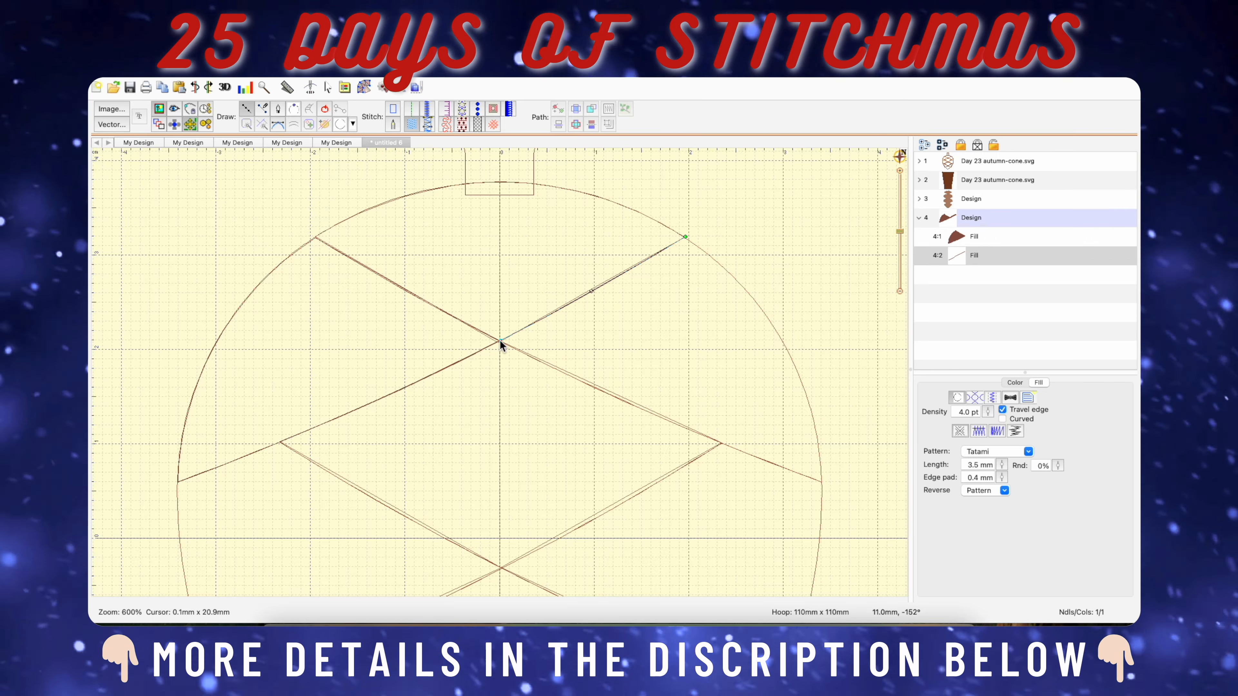
click(643, 408)
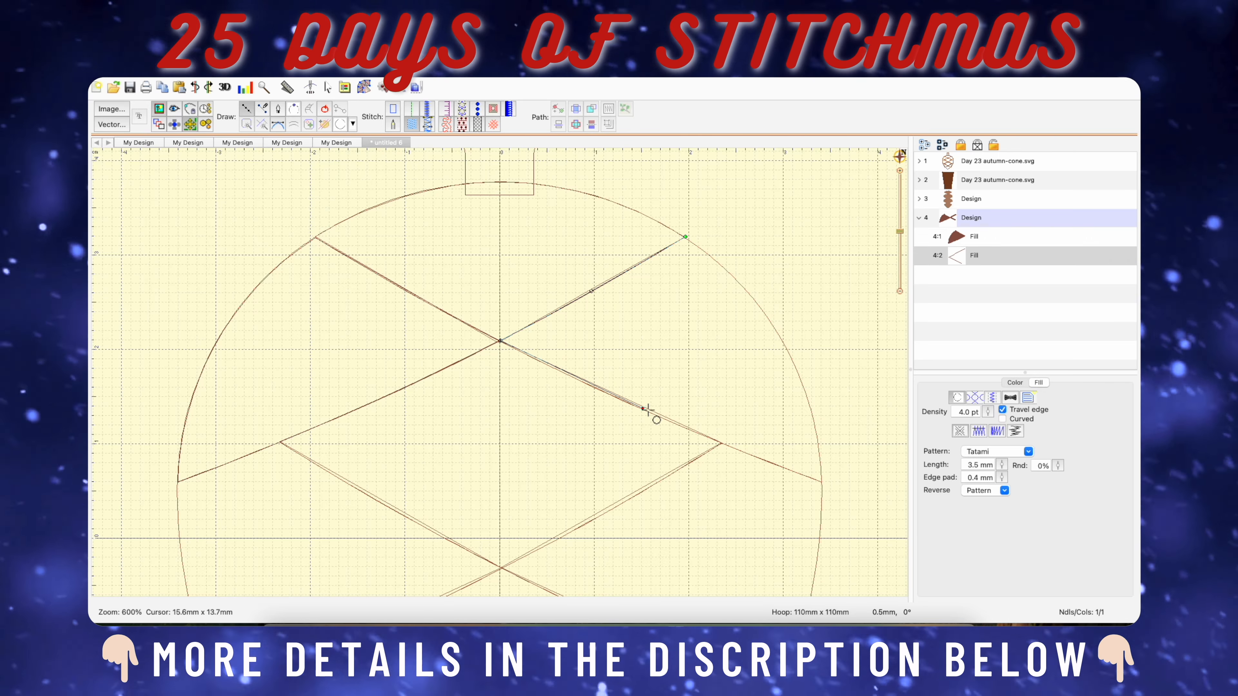
click(823, 483)
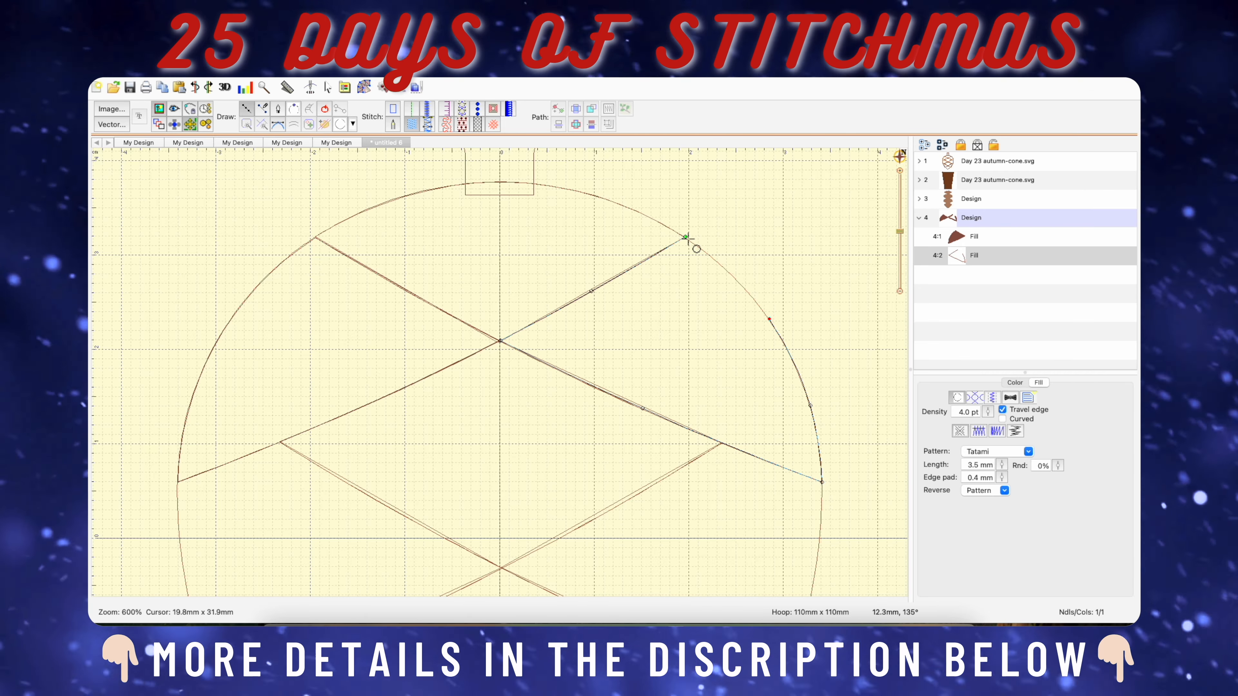
scroll(447, 158, down, 2)
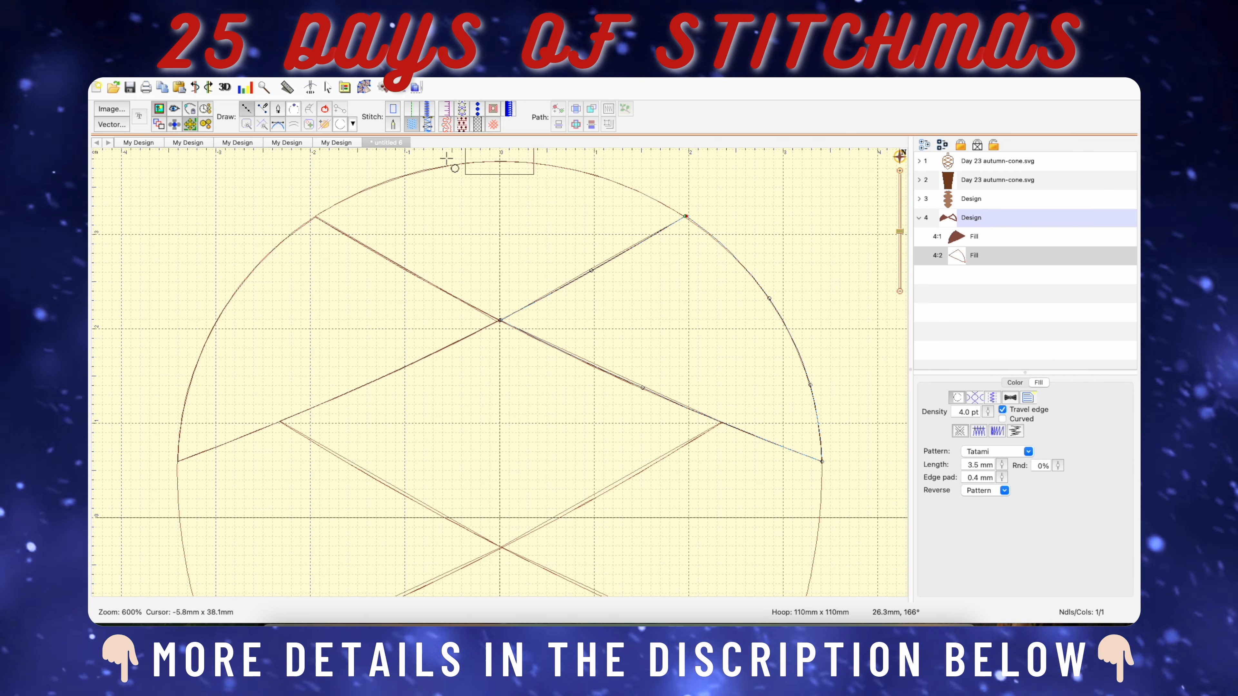
click(325, 112)
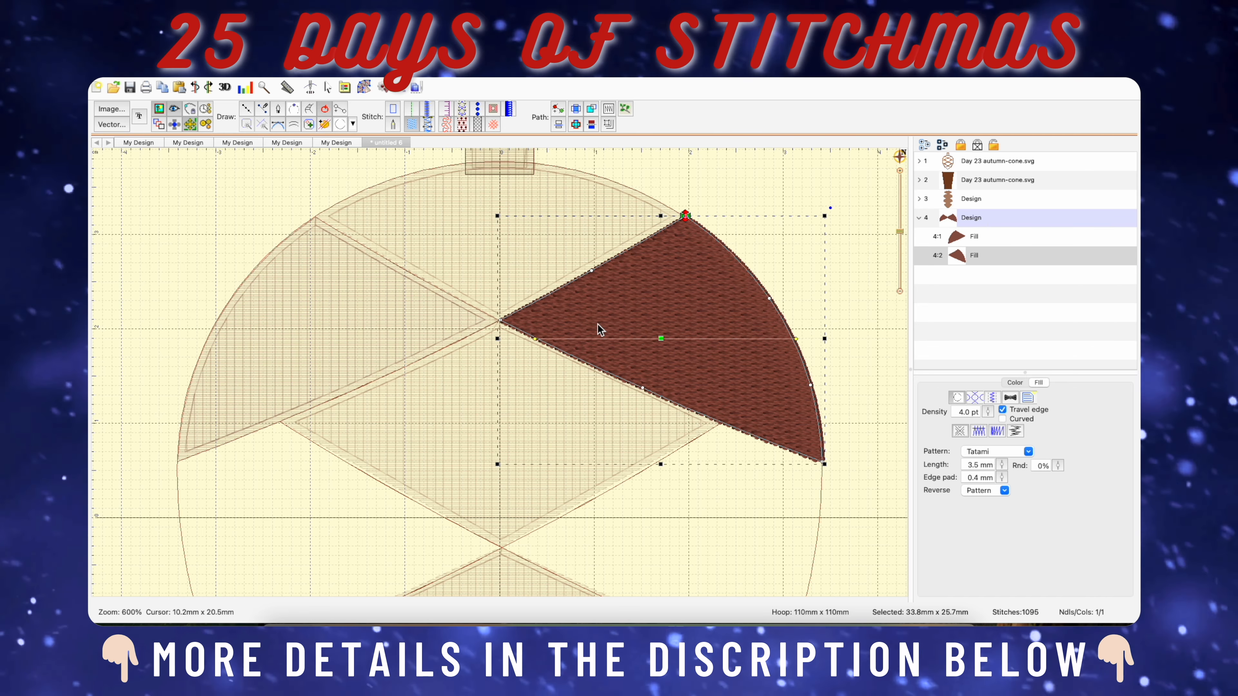
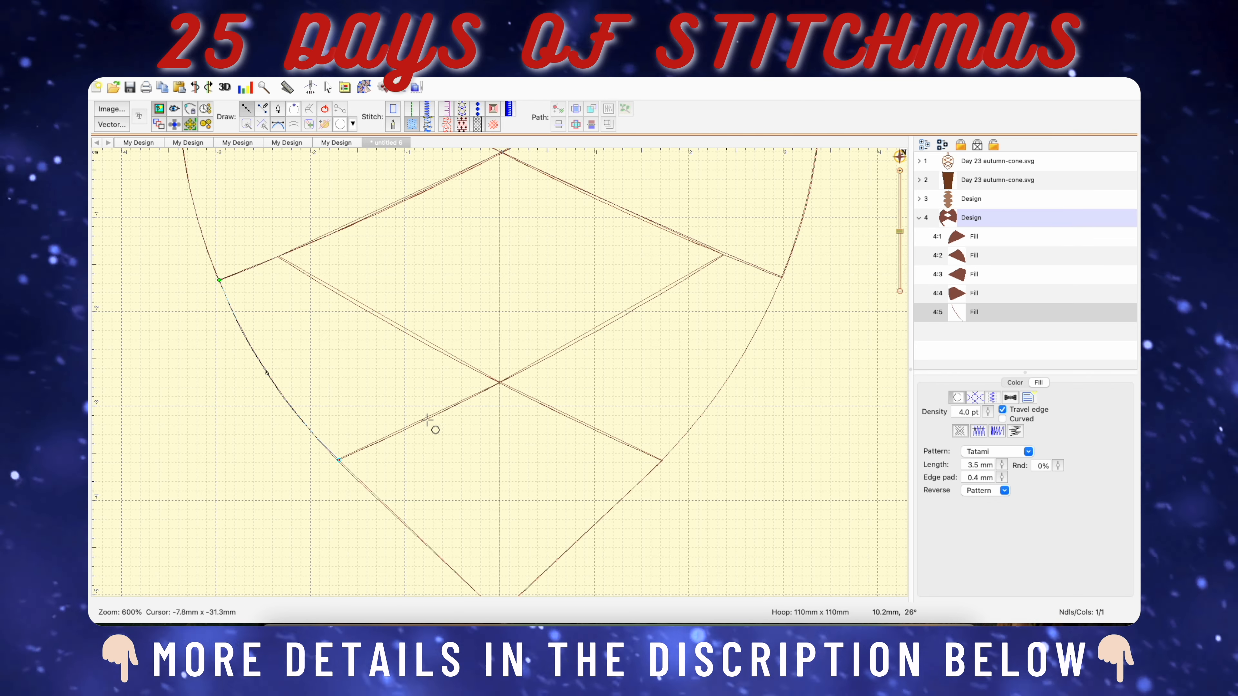
Finish the cone's lower left side section as a closed fill about 30 mm wide and 21 mm high, ending its stitching at the inner tip.
click(500, 382)
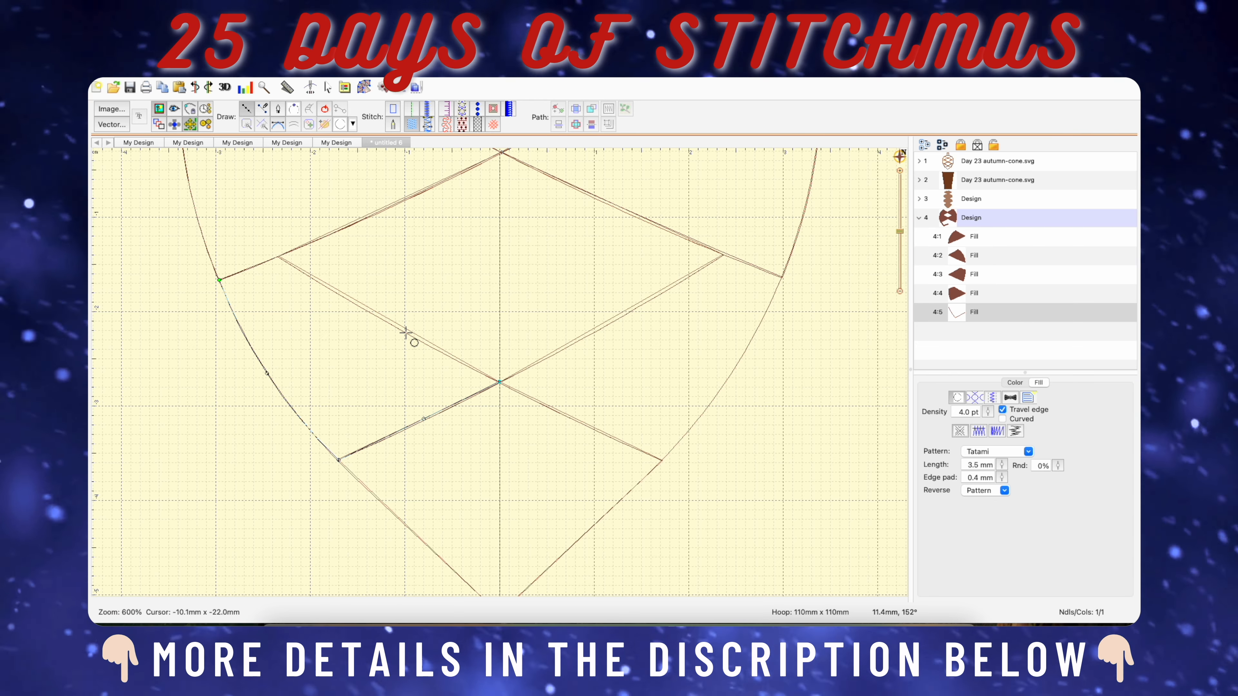
click(404, 331)
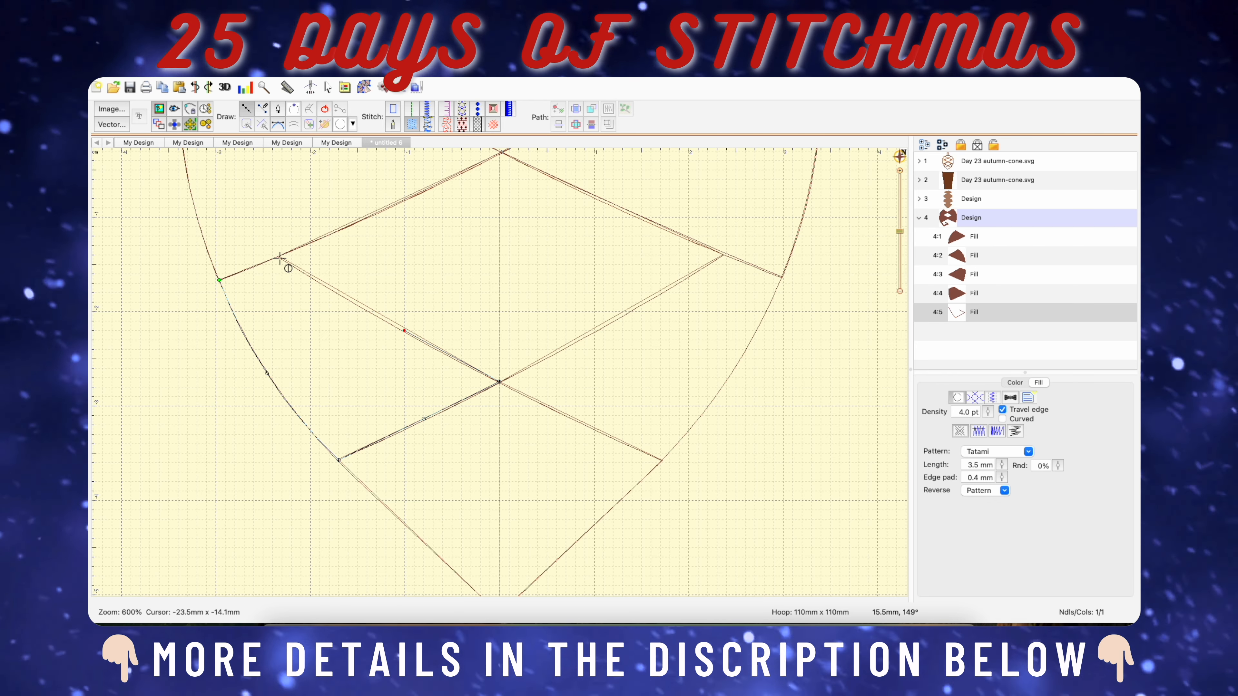
click(279, 257)
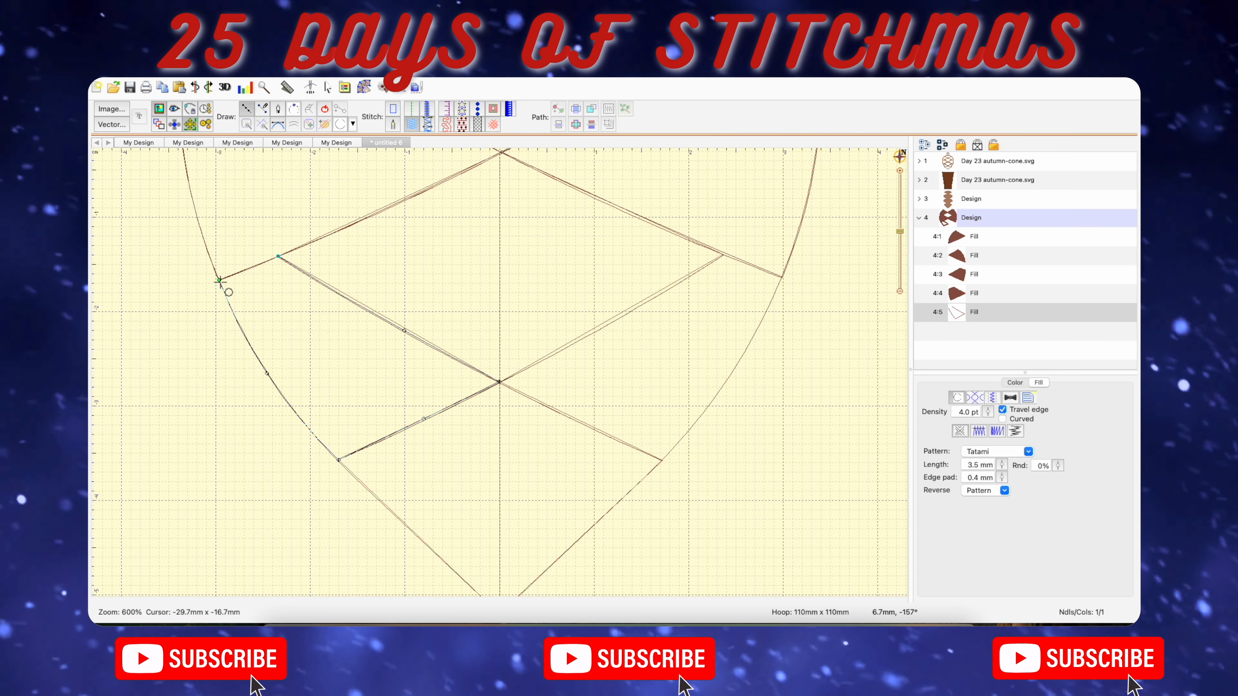
click(219, 281)
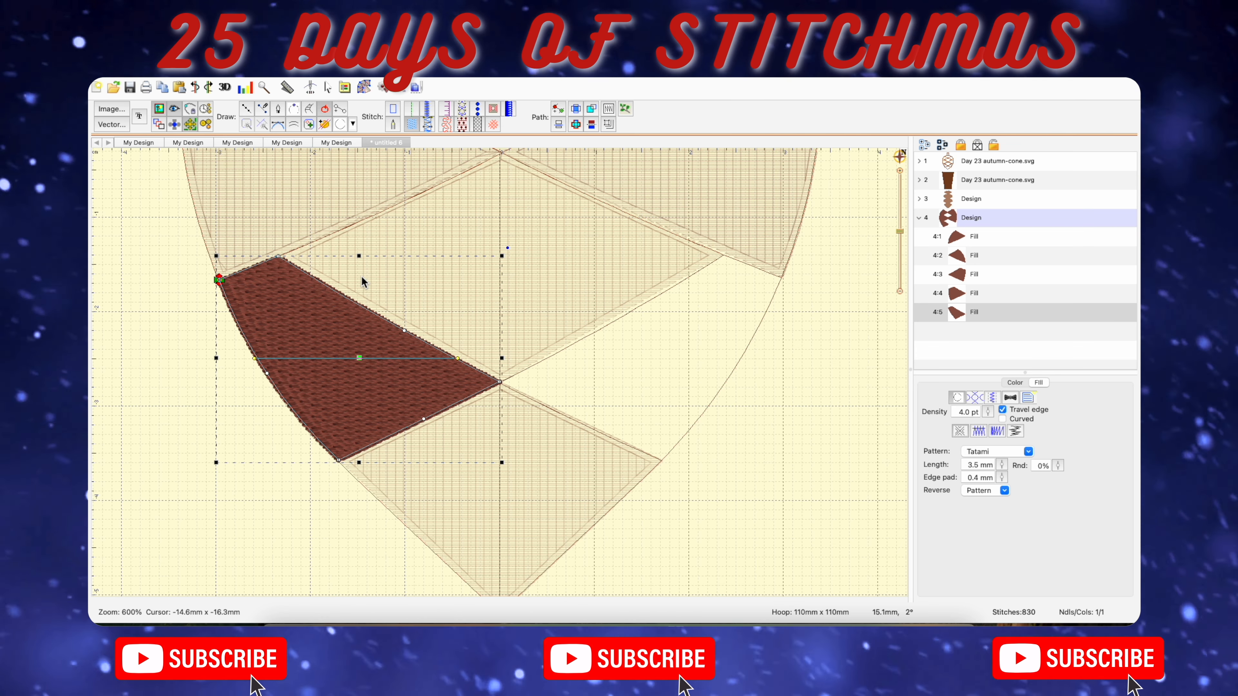
click(220, 280)
click(501, 380)
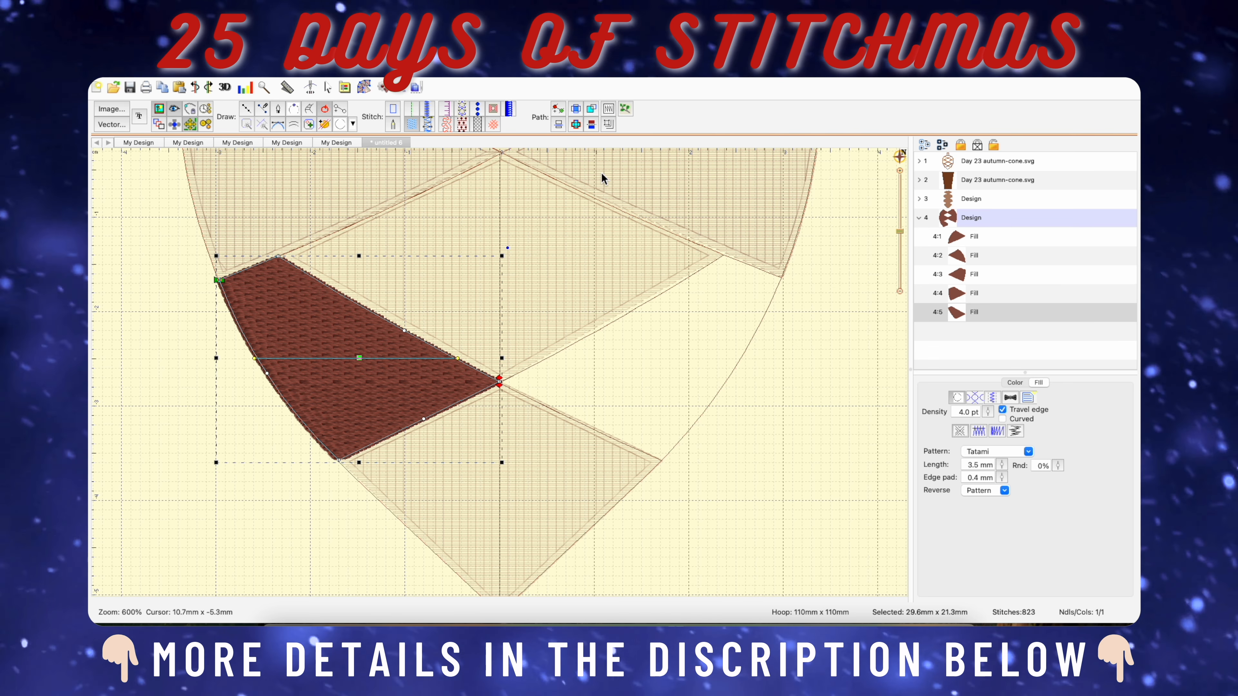
Trace the cone's lower right side section as a closed fill about 30 mm wide and 22 mm high.
click(247, 108)
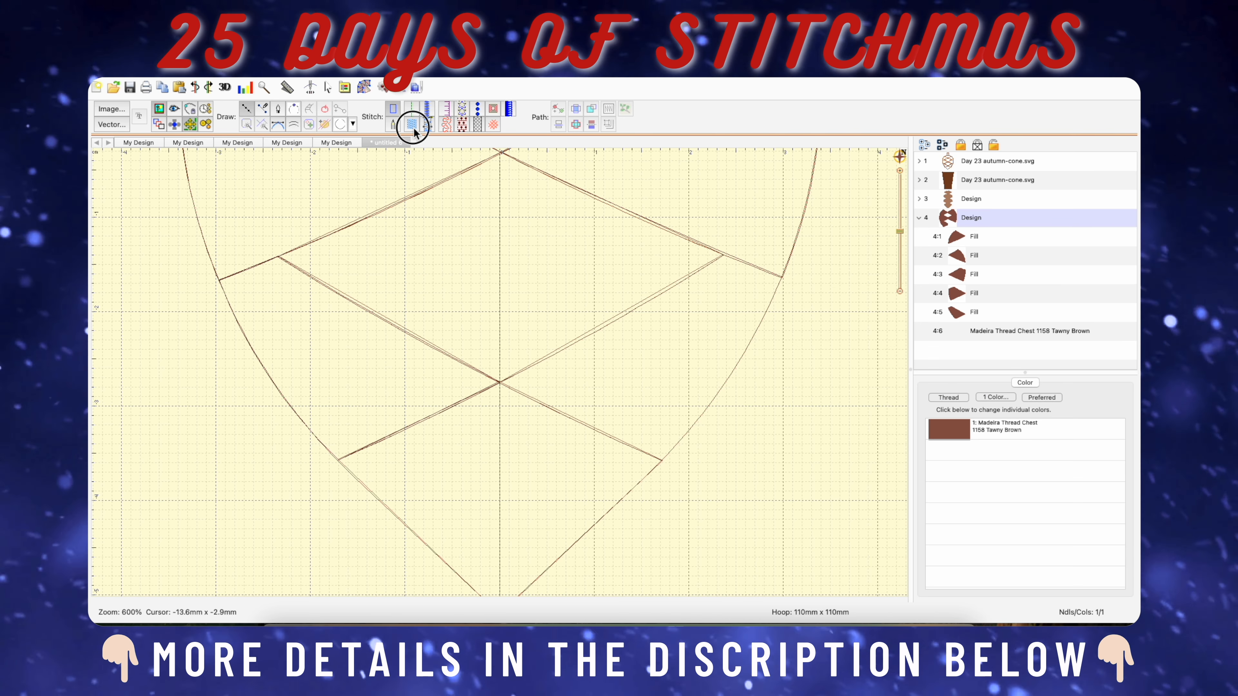
click(725, 254)
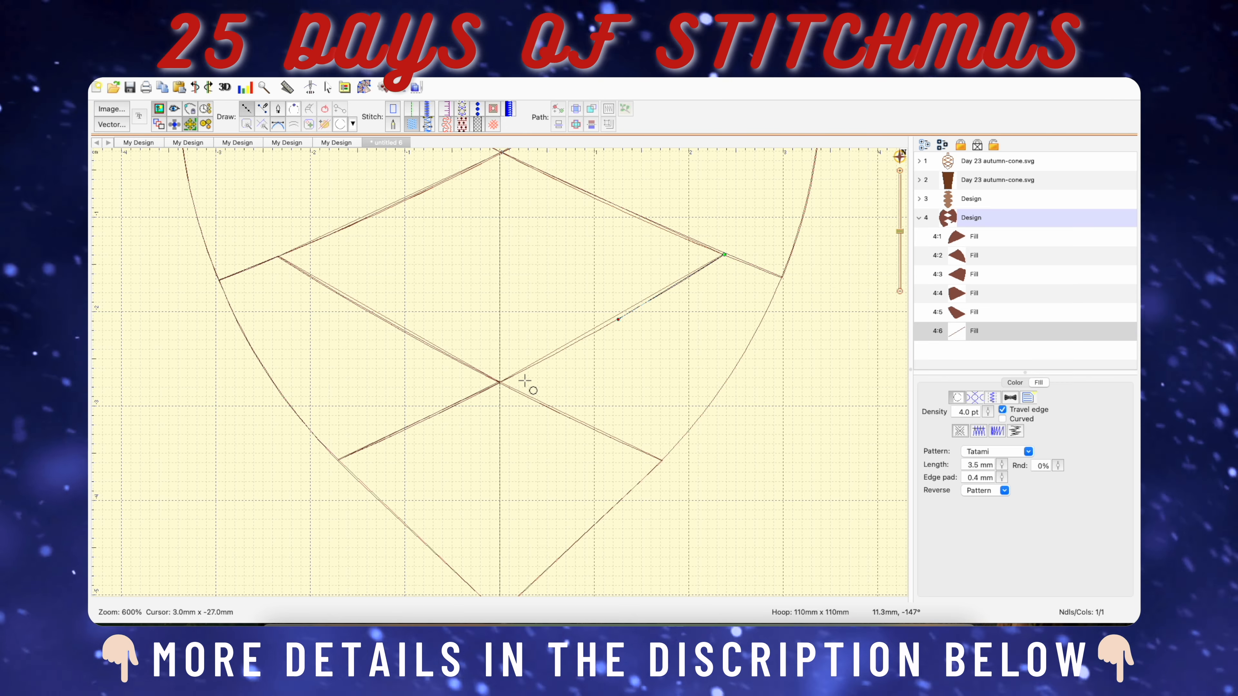
click(501, 382)
click(586, 423)
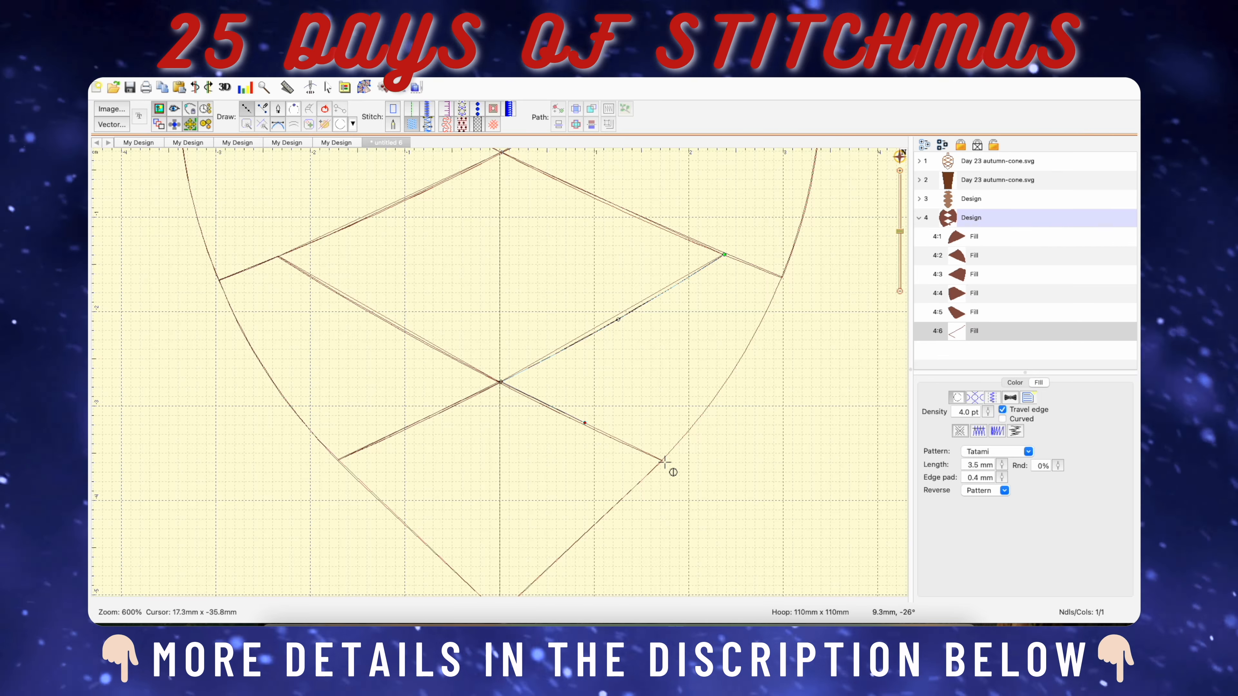
click(664, 460)
click(723, 386)
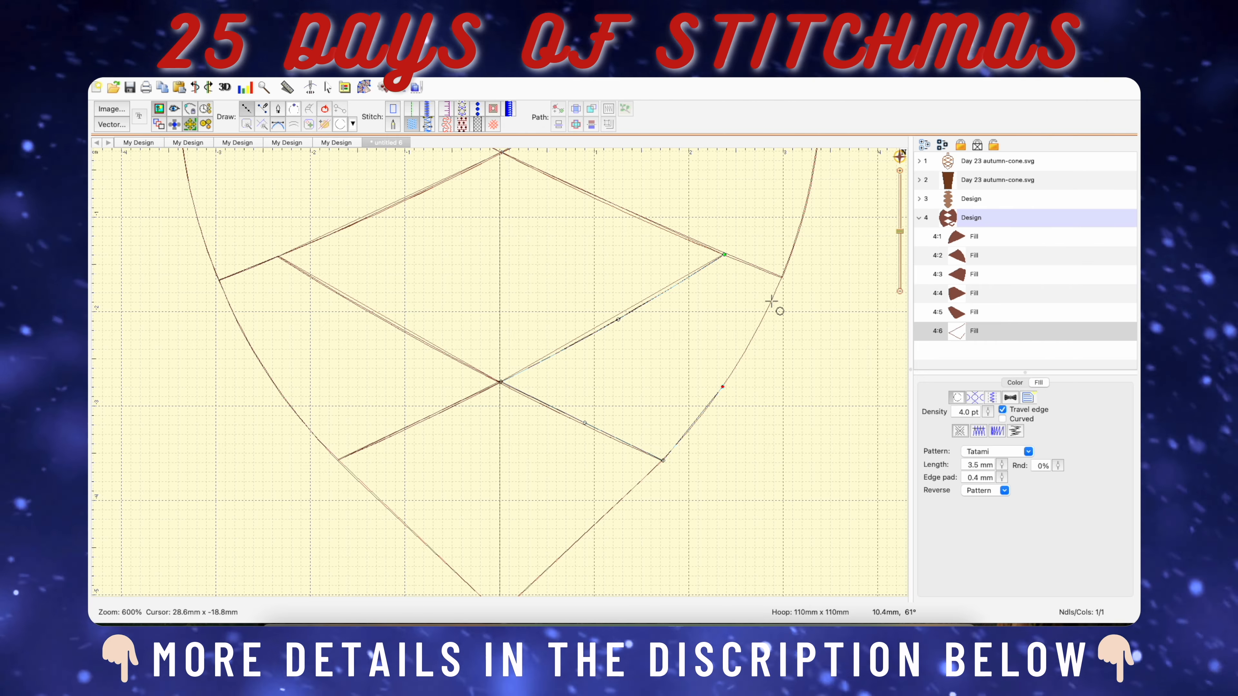
click(782, 277)
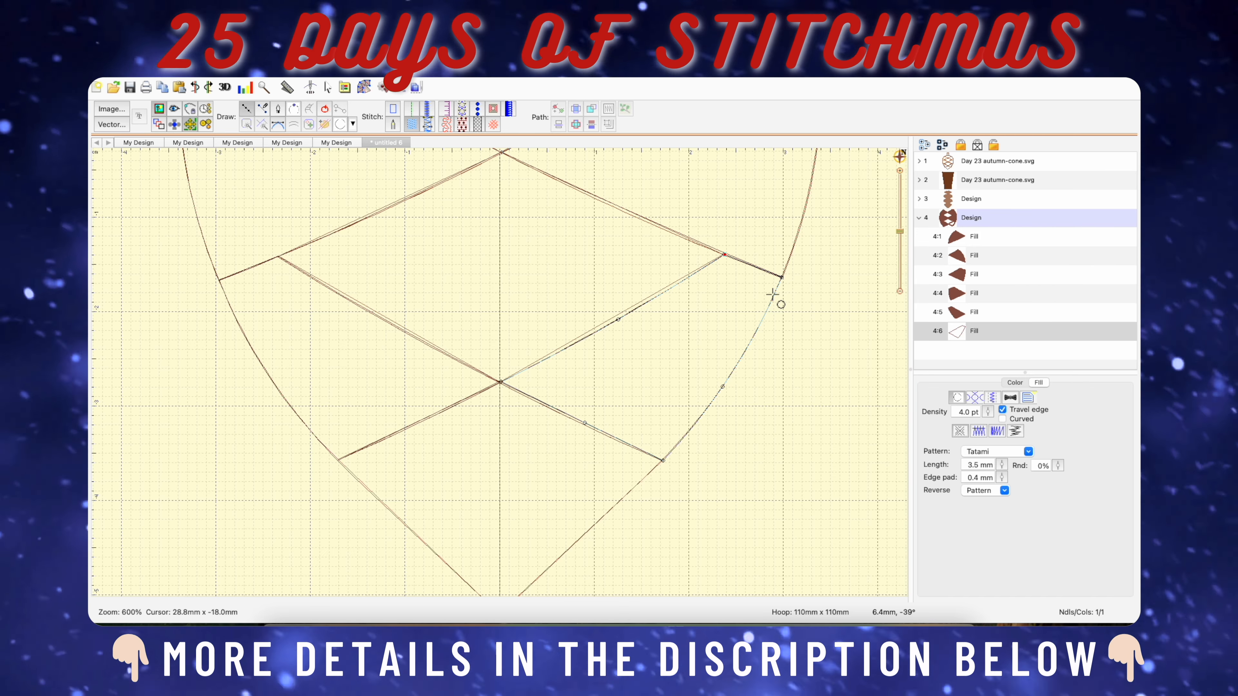
key(Return)
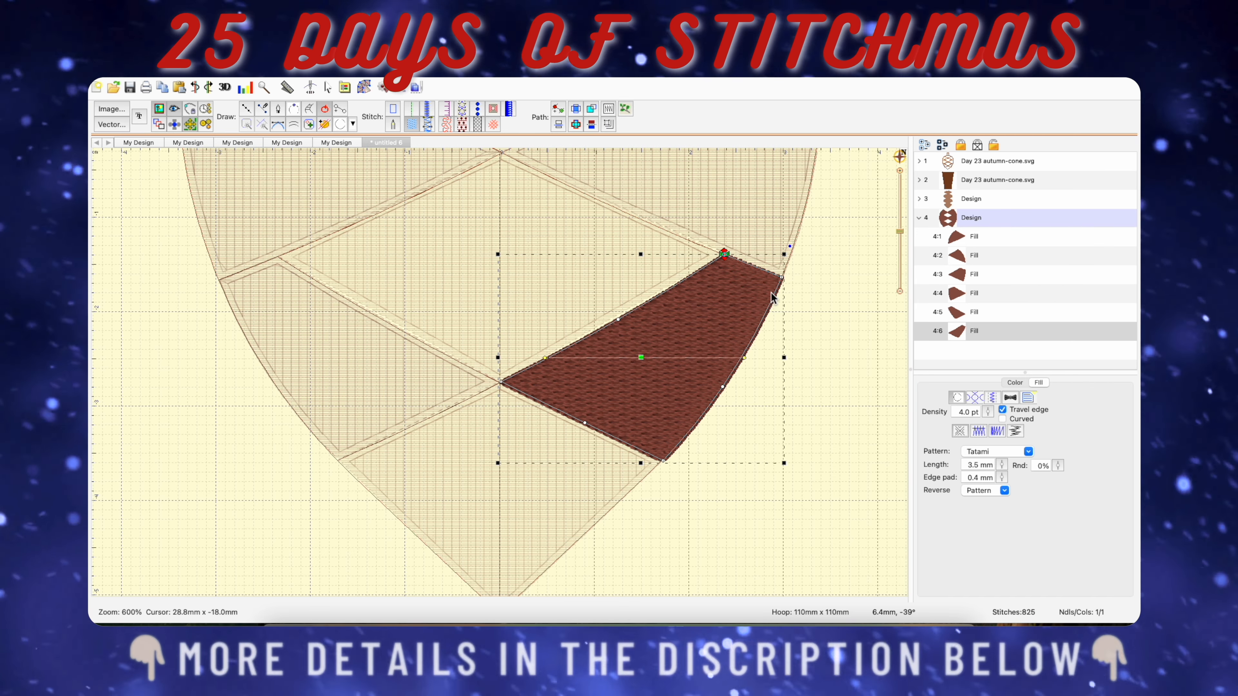
Move the lower right side fill's stitching start point to its inner tip and its end point to the outer upper corner.
click(725, 260)
click(490, 385)
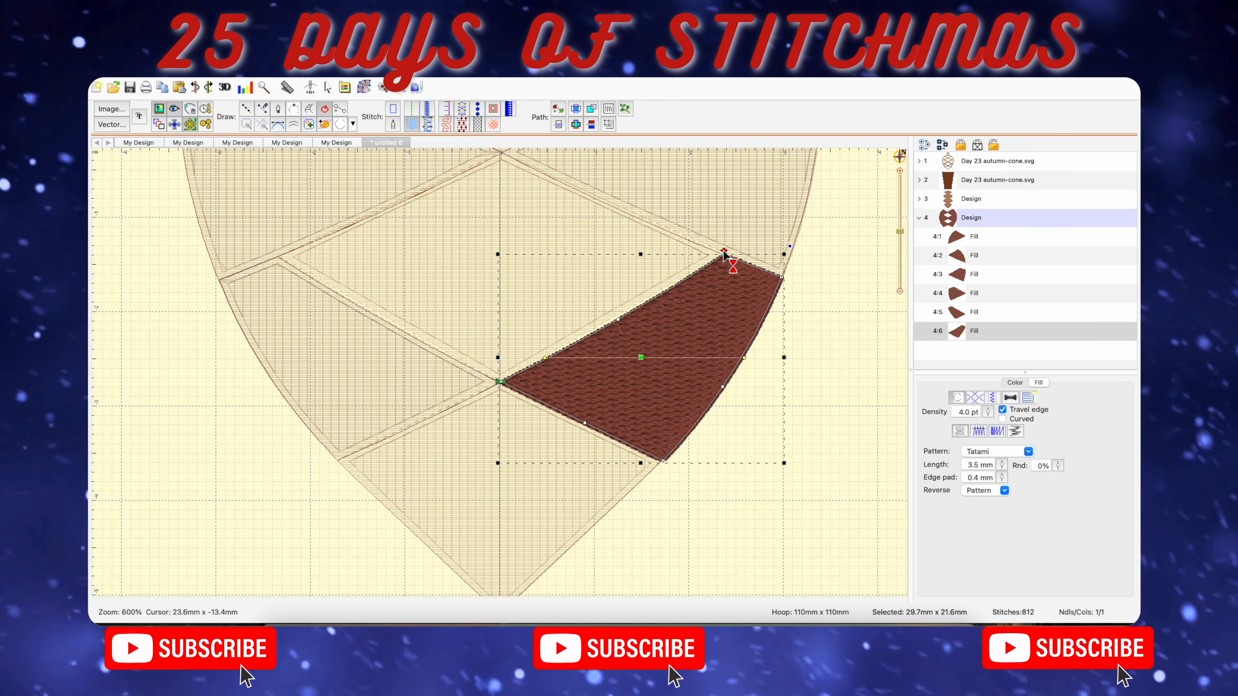
drag(725, 255, 779, 278)
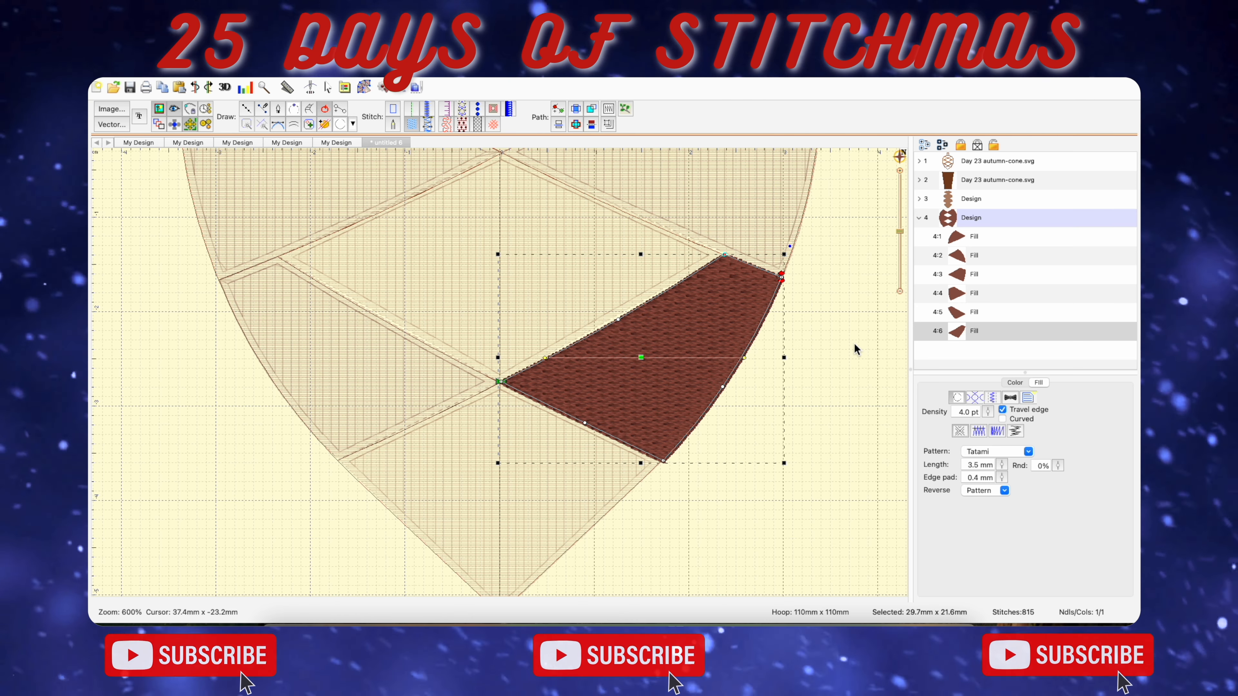
key(0)
click(723, 314)
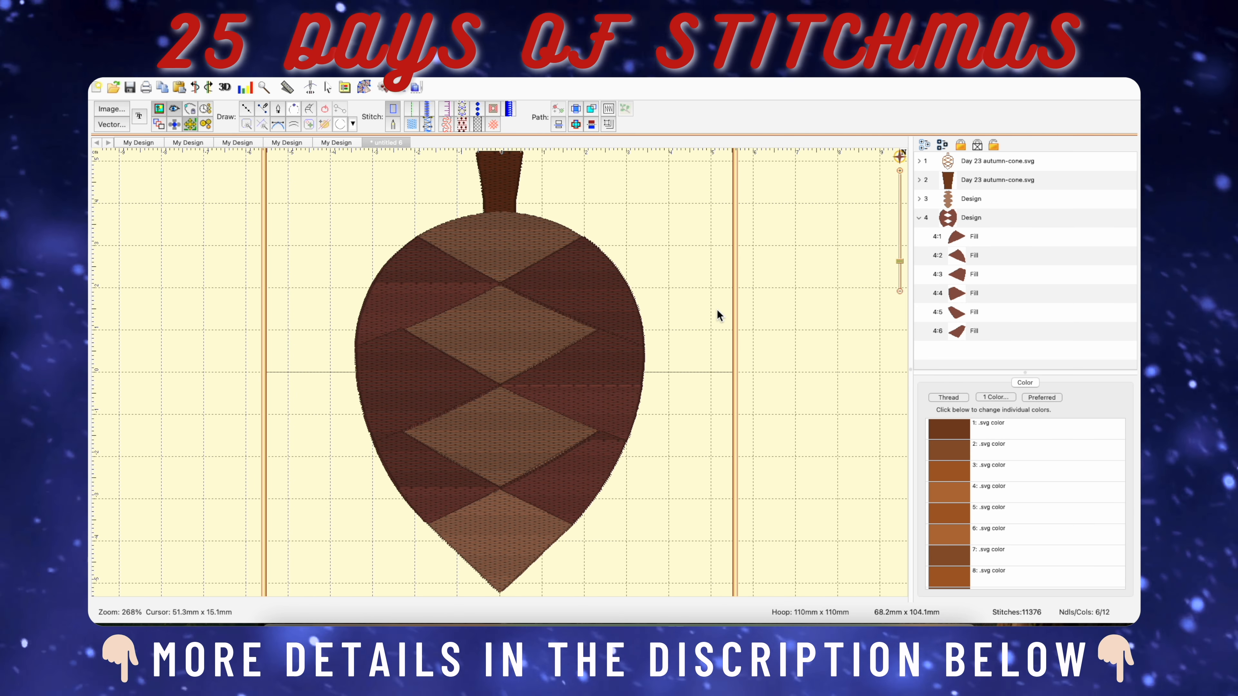
Examine the filled scales, side sections and stem over the whole cone.
scroll(717, 310, down, 2)
scroll(717, 310, up, 3)
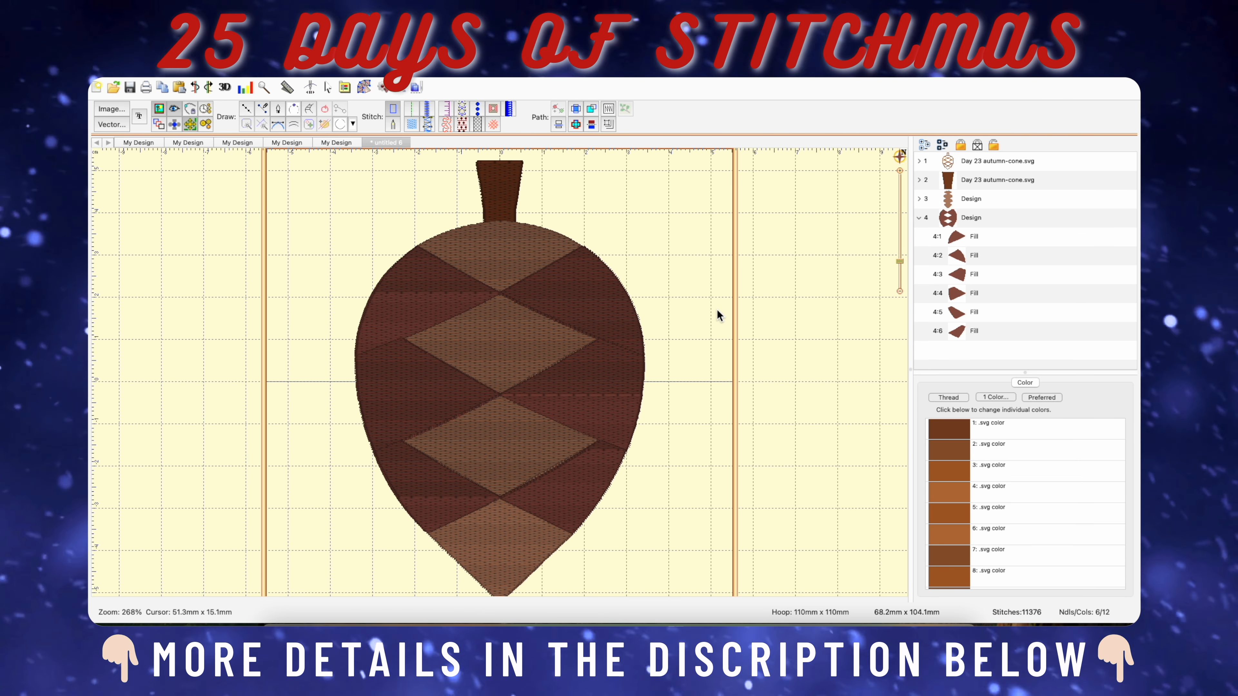
scroll(717, 310, down, 1)
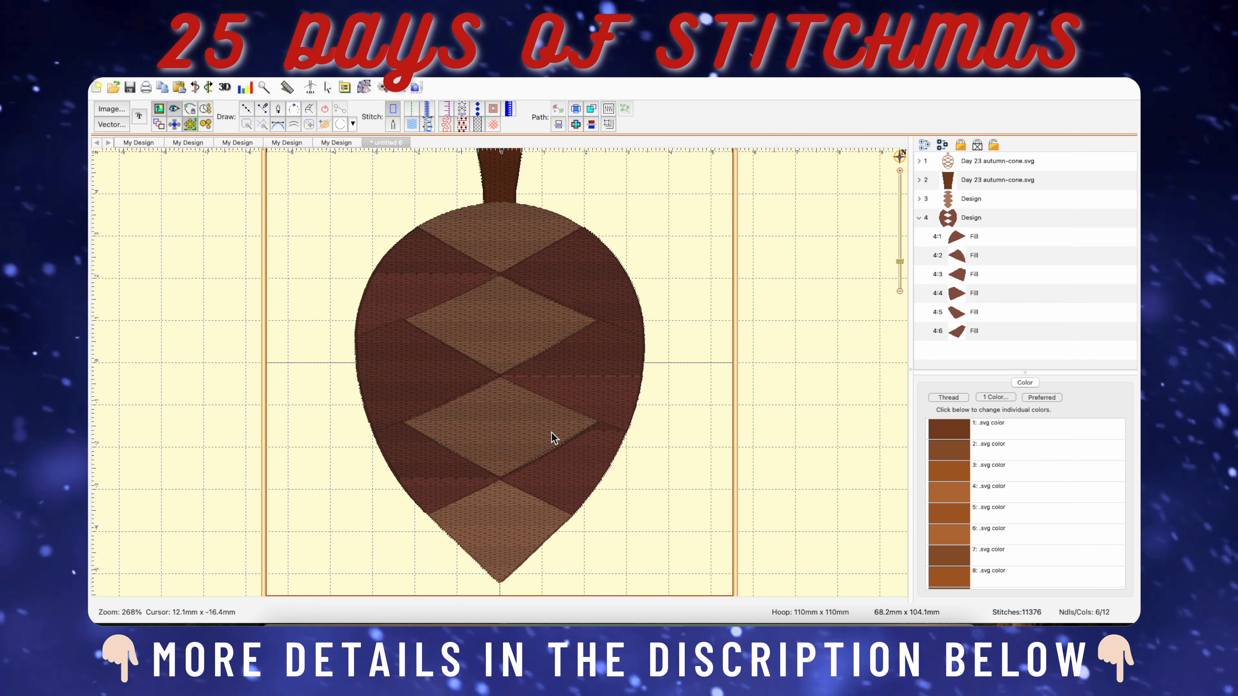
scroll(574, 437, down, 2)
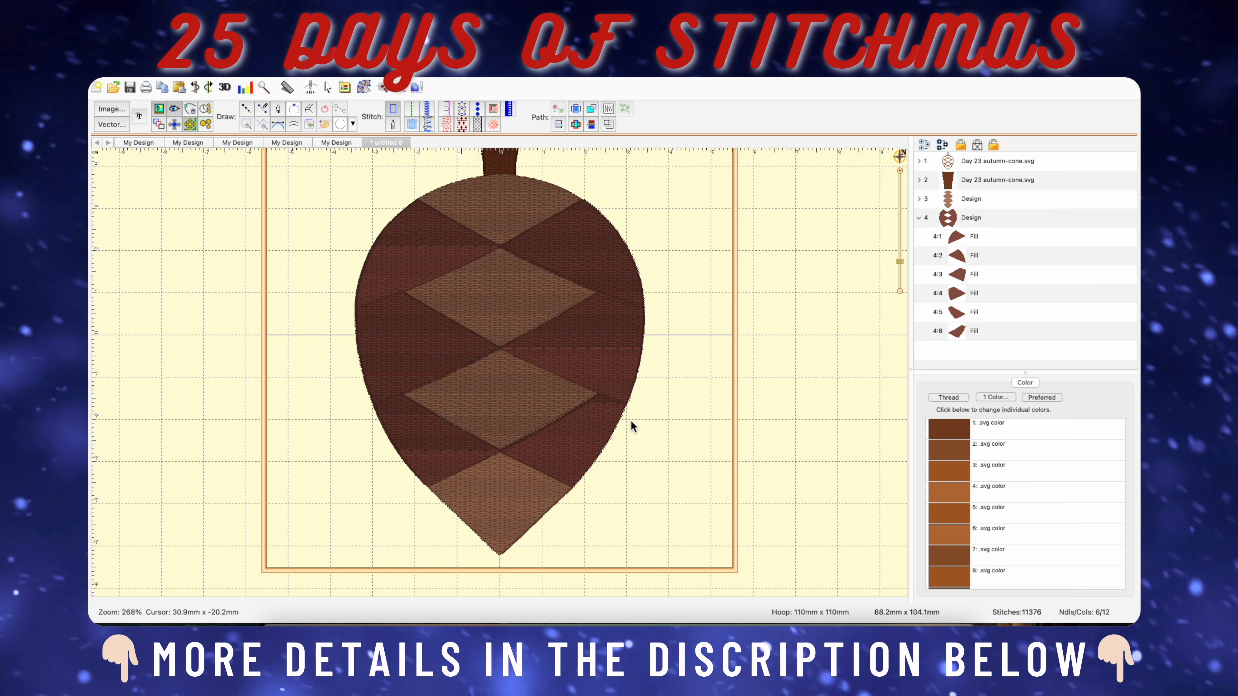
scroll(631, 422, down, 2)
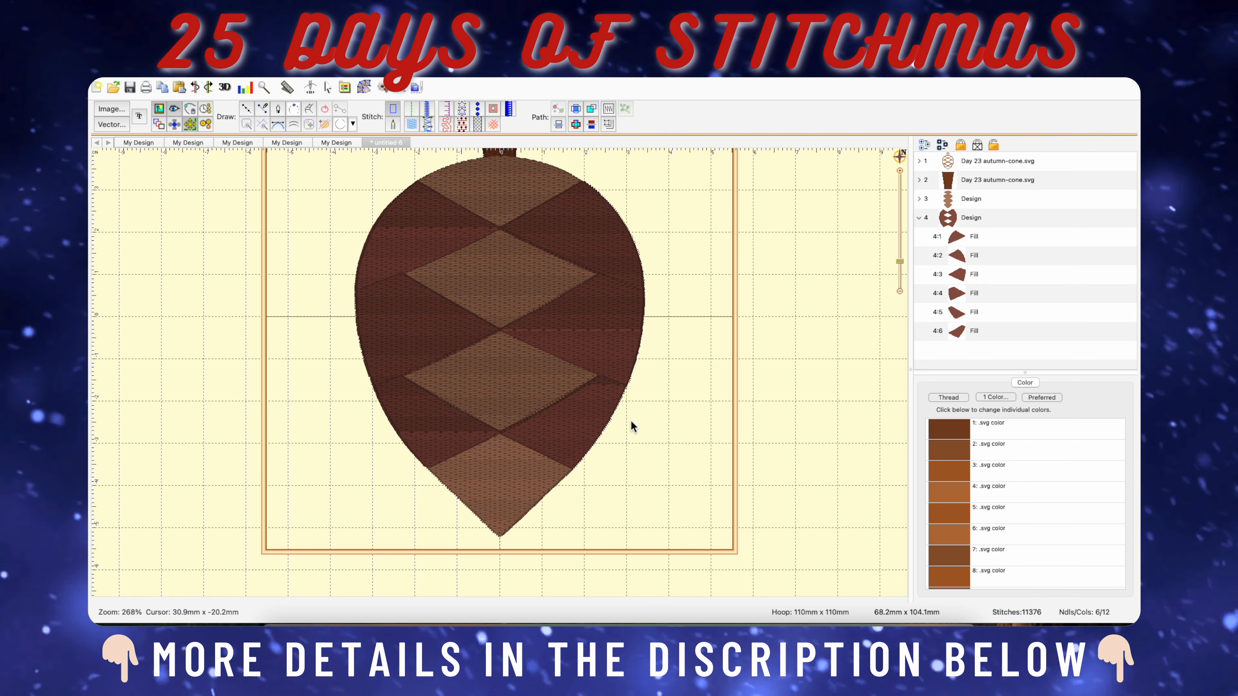
scroll(631, 422, up, 4)
scroll(631, 423, up, 2)
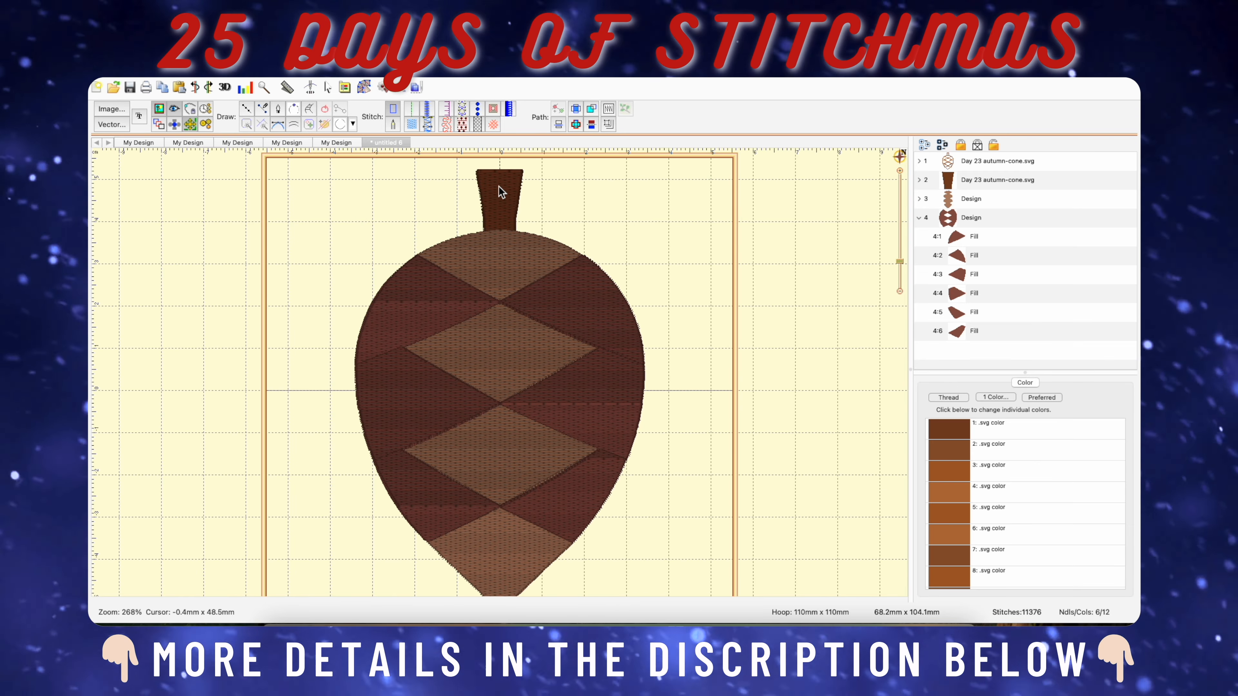
click(498, 186)
key(Escape)
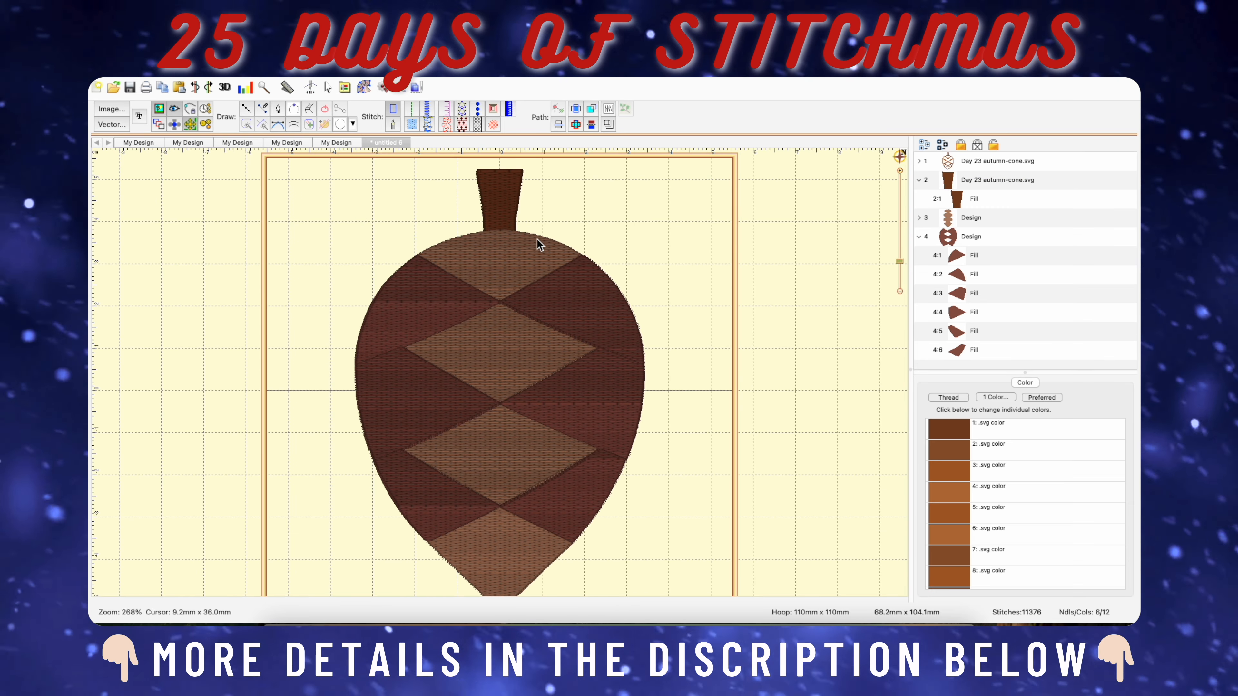
Collapse the side section design in the object list and add a new empty design.
click(919, 237)
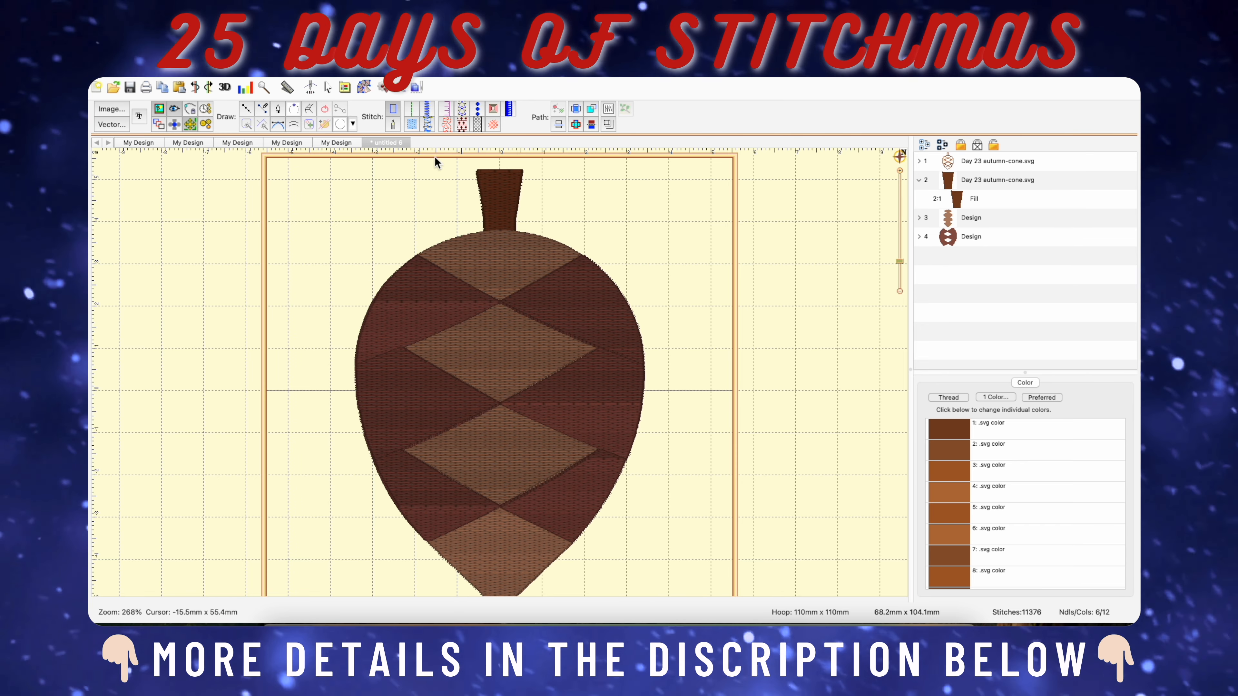
click(263, 72)
mouse_move(314, 87)
click(416, 86)
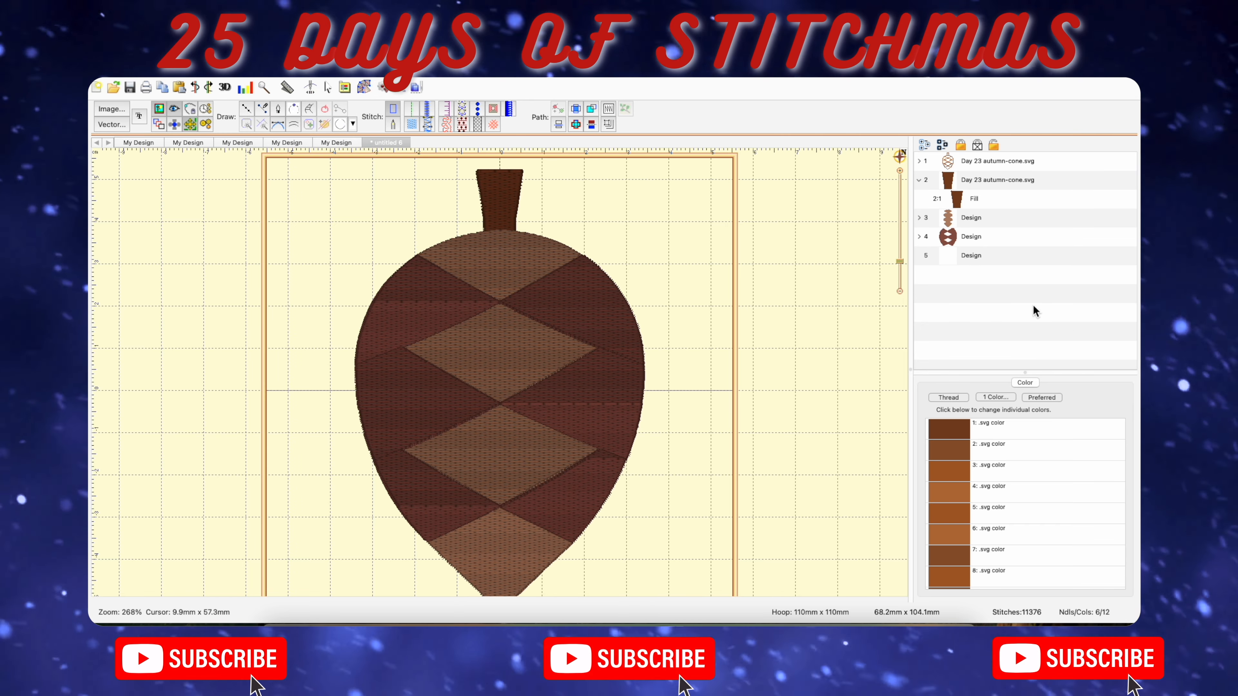
scroll(482, 288, down, 5)
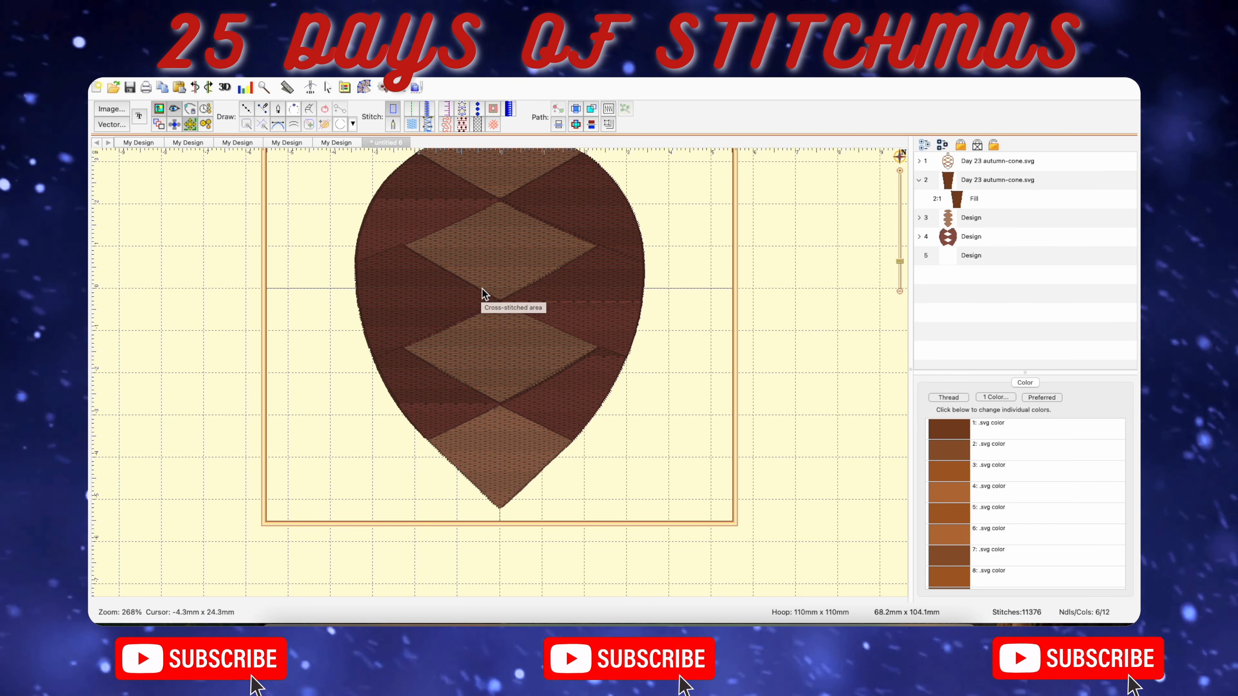
scroll(675, 303, up, 3)
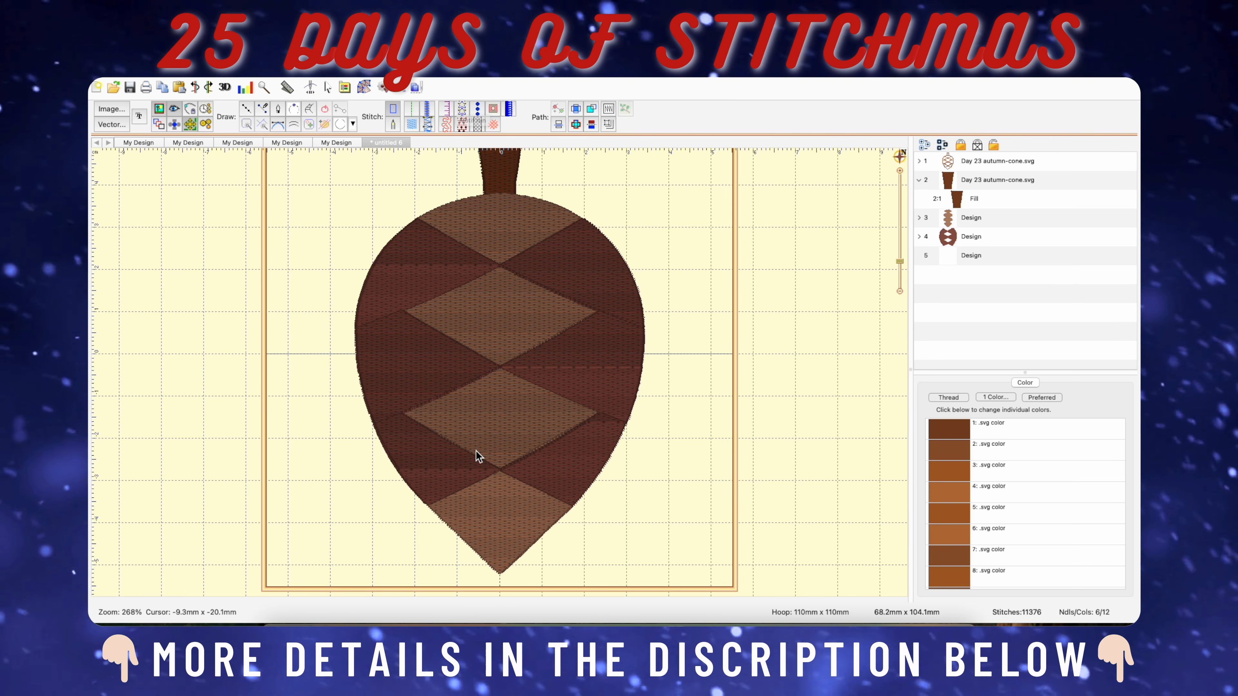
click(571, 508)
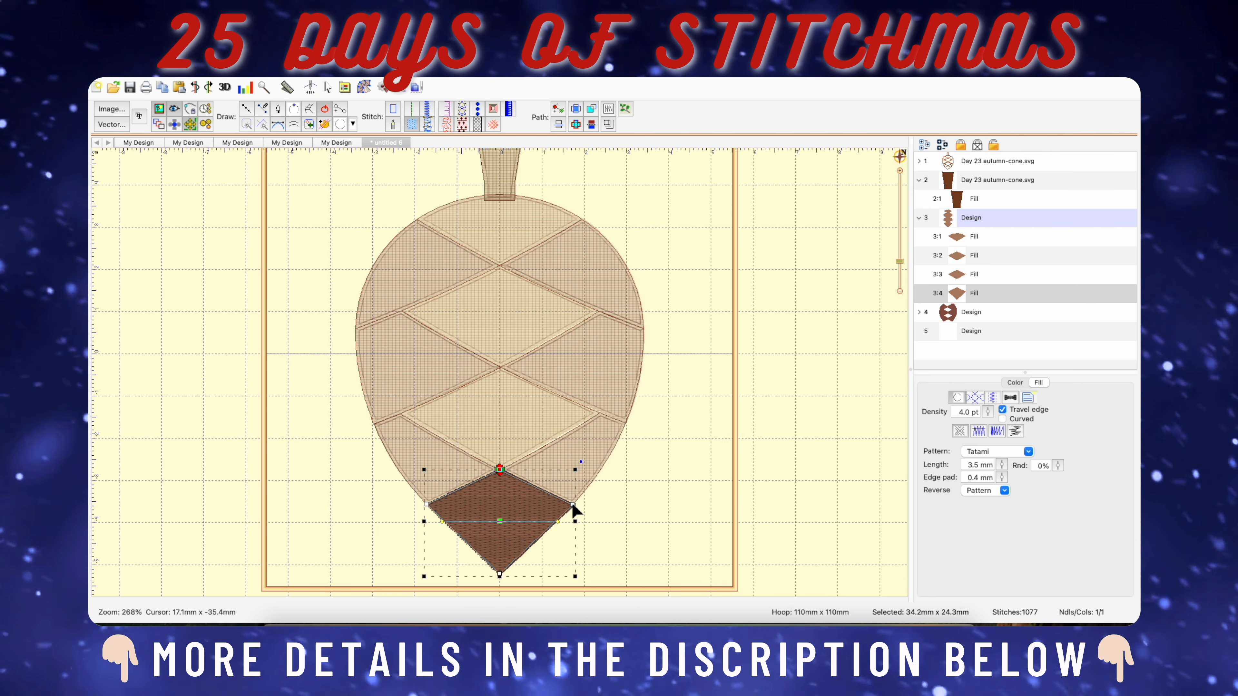
click(680, 484)
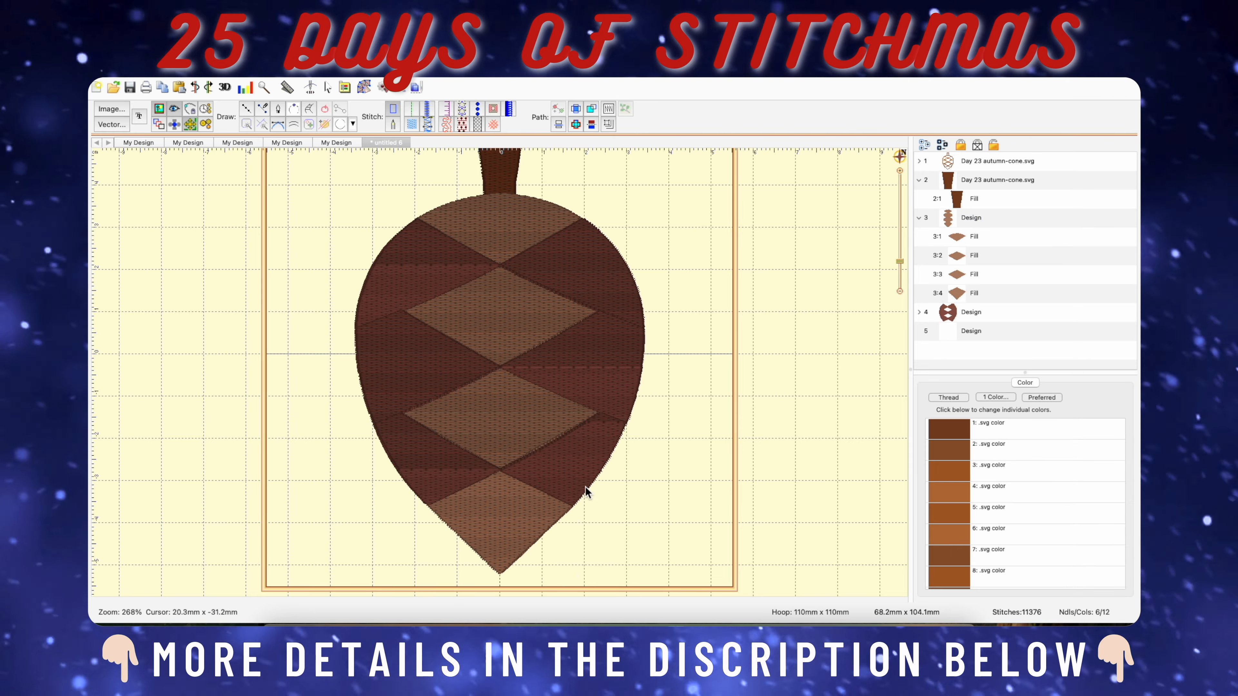
click(566, 489)
click(919, 246)
In the new design, trace a satin border about 43 mm wide and 25 mm high from the cone's lower right edge to the lowest diamond's left corner.
click(926, 333)
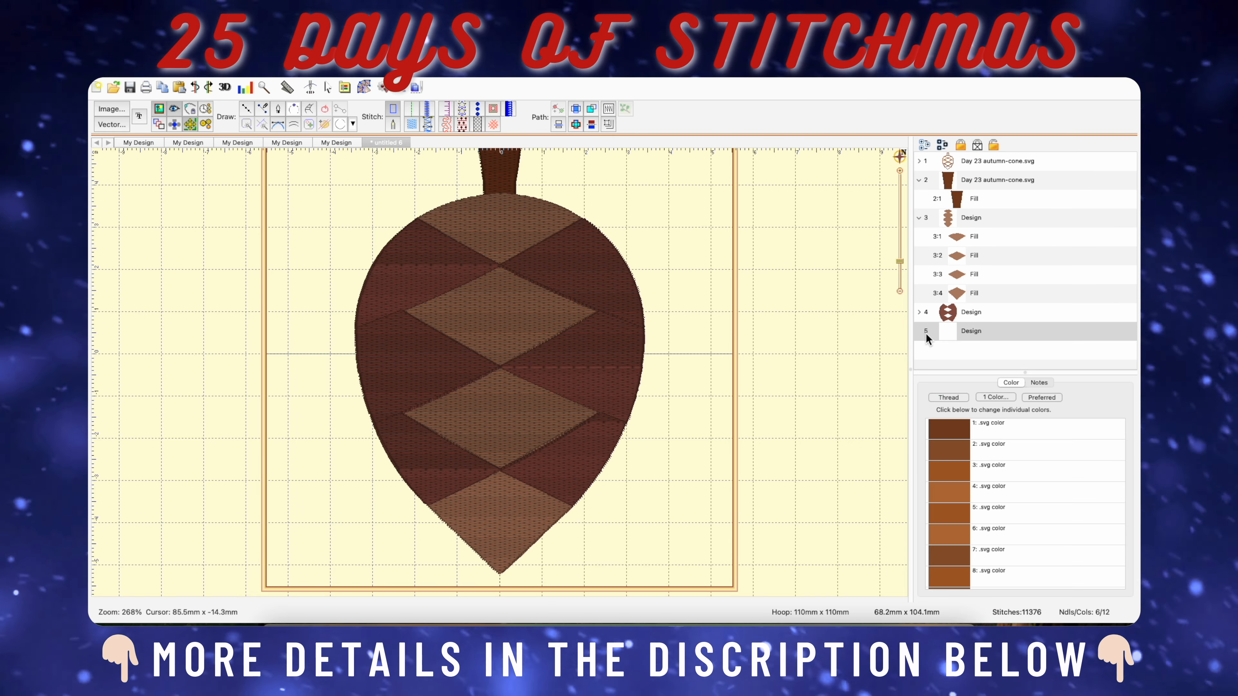
click(247, 109)
click(427, 110)
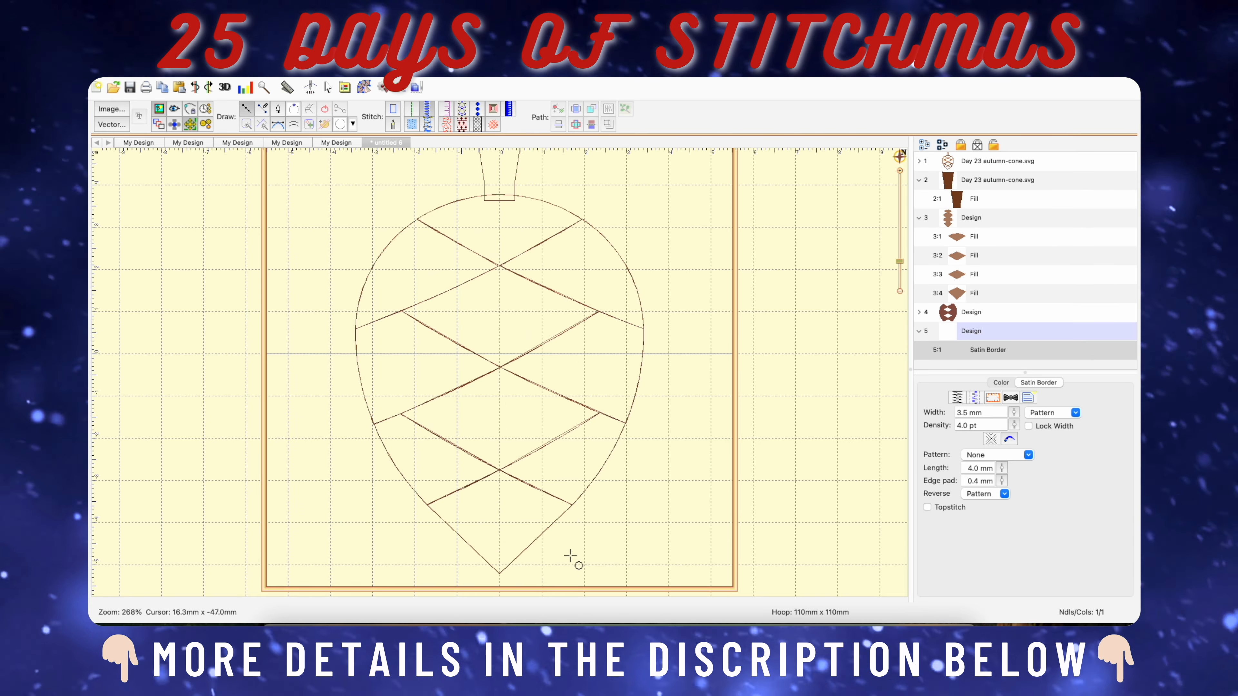
key(6)
scroll(575, 561, down, 3)
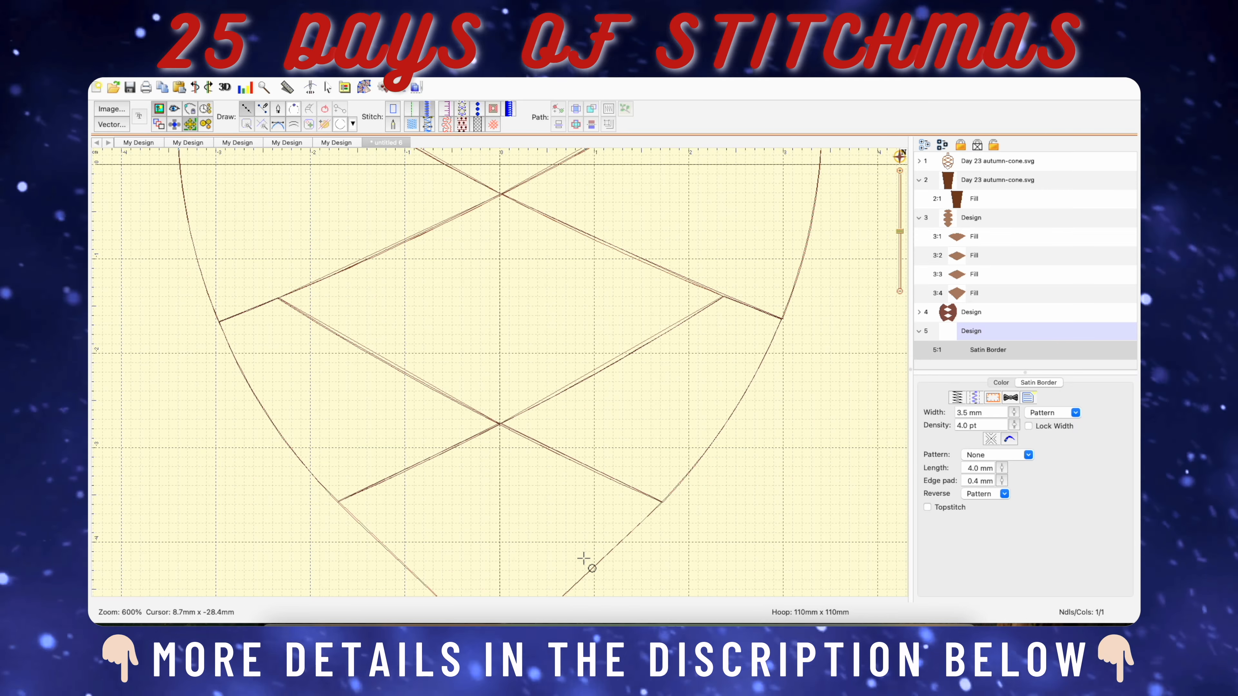
click(665, 504)
scroll(482, 411, down, 1)
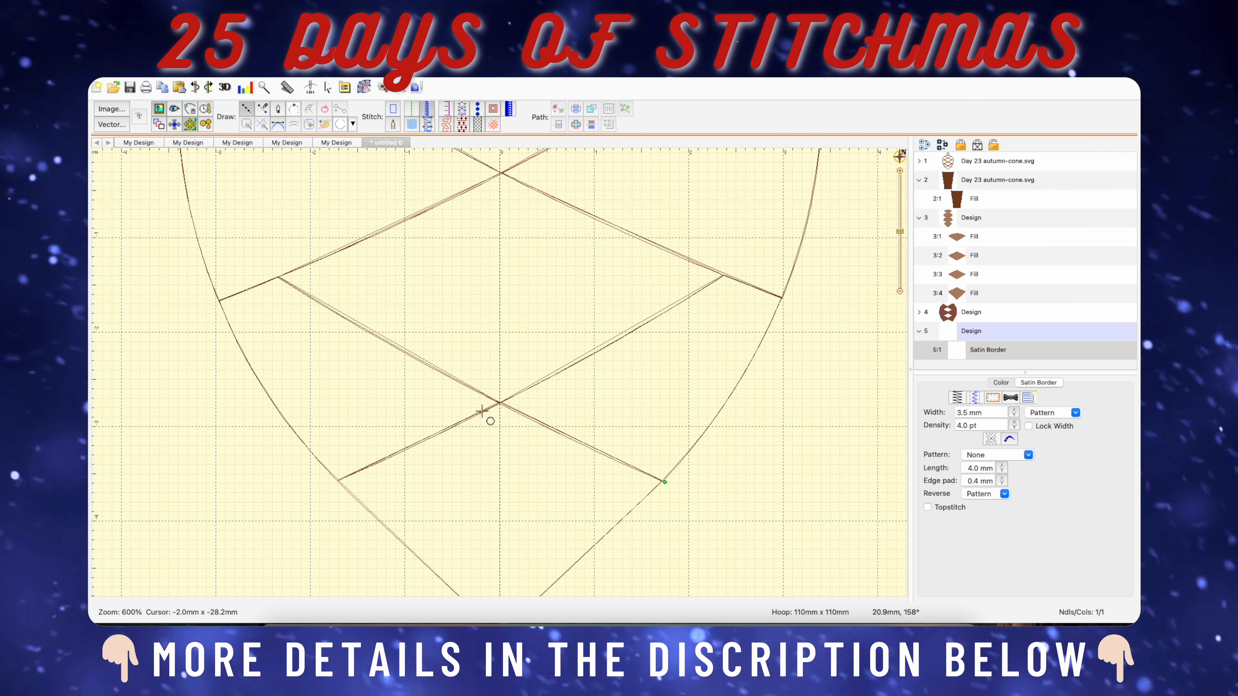
click(277, 276)
key(Return)
Trace a second satin border about 55 mm wide and 30 mm high from the cone's left edge through the centre crossing to the upper diamond's right corner.
scroll(276, 293, up, 3)
scroll(293, 334, down, 3)
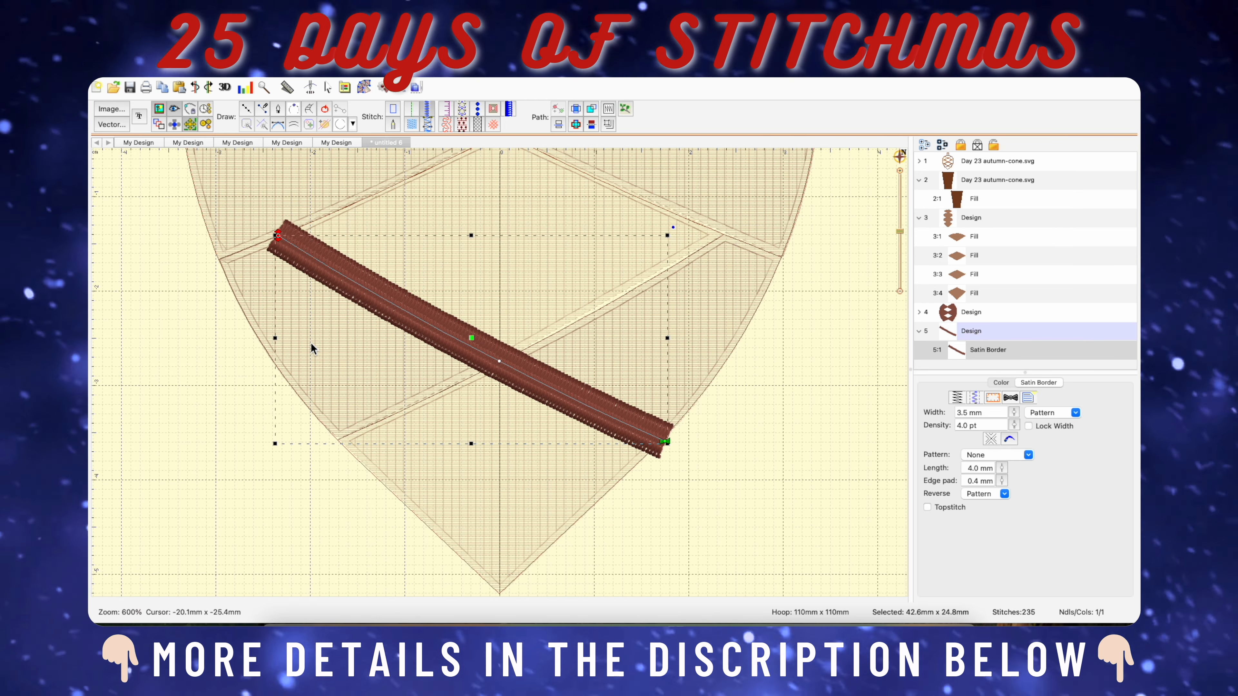
scroll(311, 343, up, 1)
scroll(240, 337, up, 2)
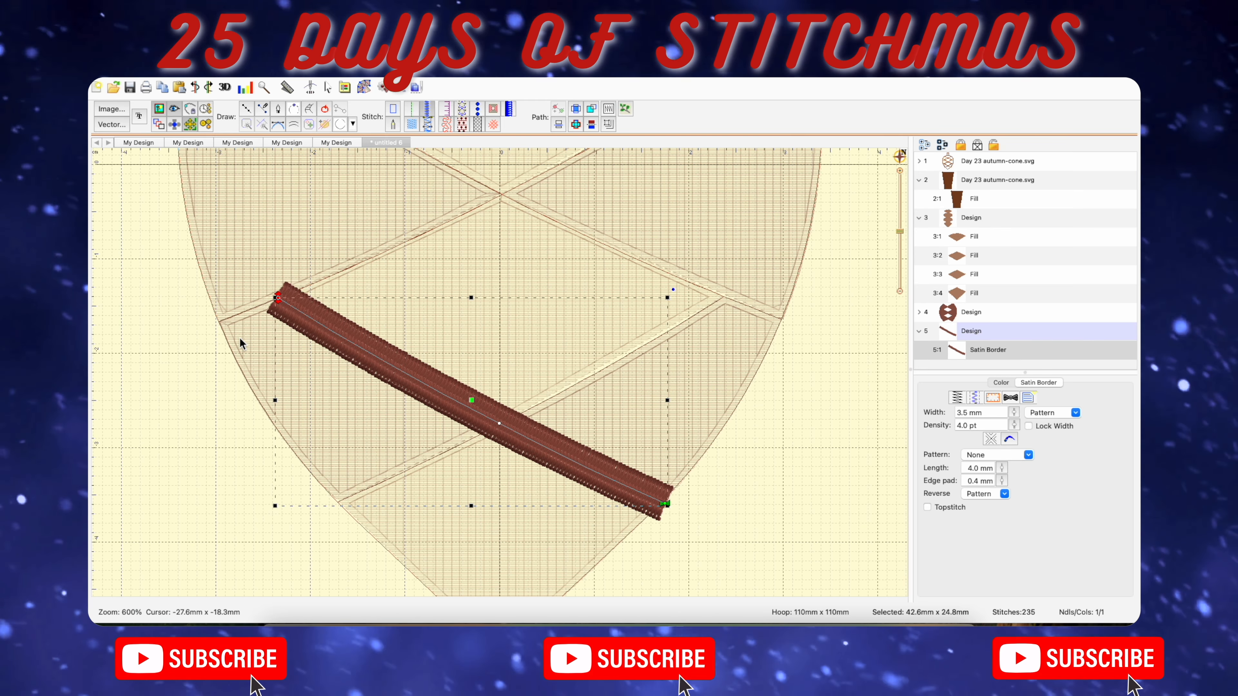
scroll(241, 339, up, 1)
click(249, 109)
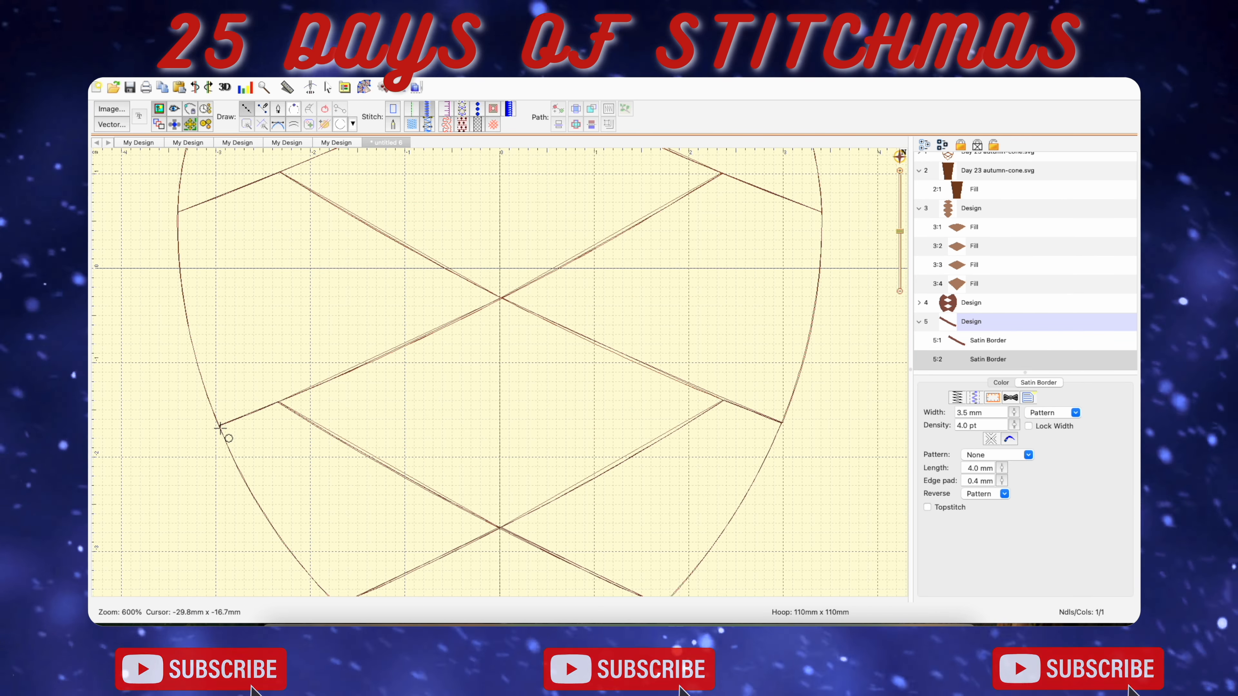
double_click(722, 172)
scroll(794, 354, up, 4)
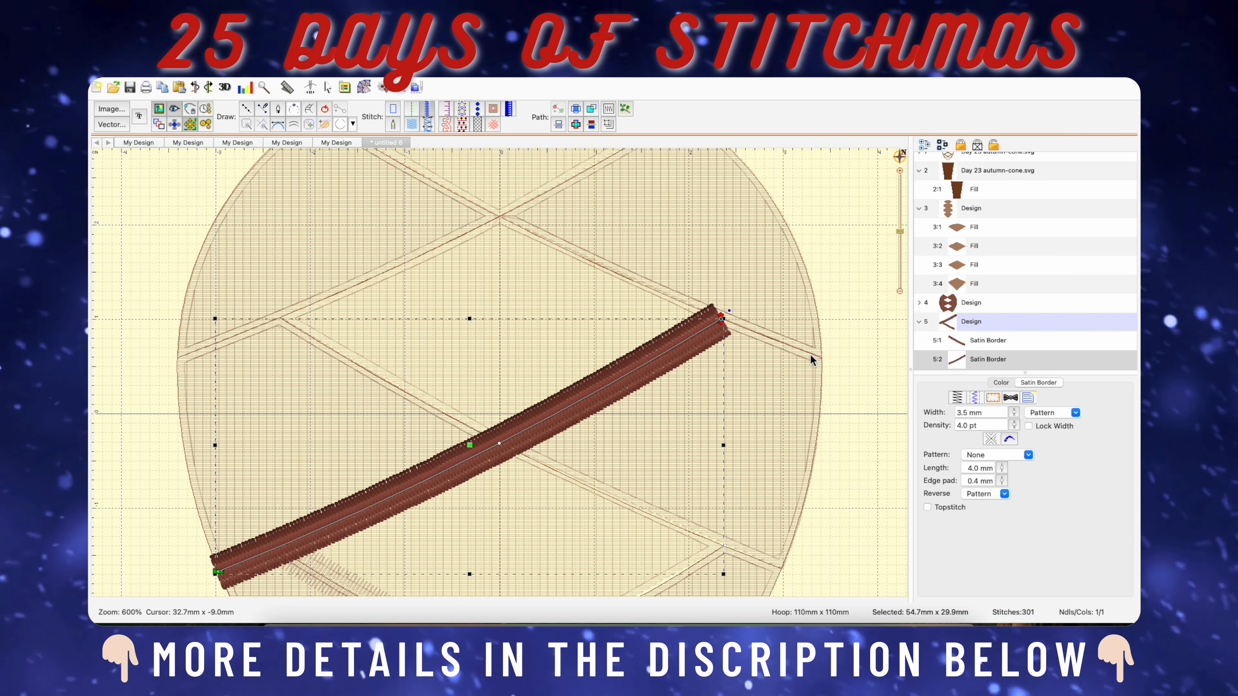
Trace a satin border about 55 mm wide and 29 mm high from the cone's right edge to its upper left edge, ending its stitching at the upper crossing.
click(979, 399)
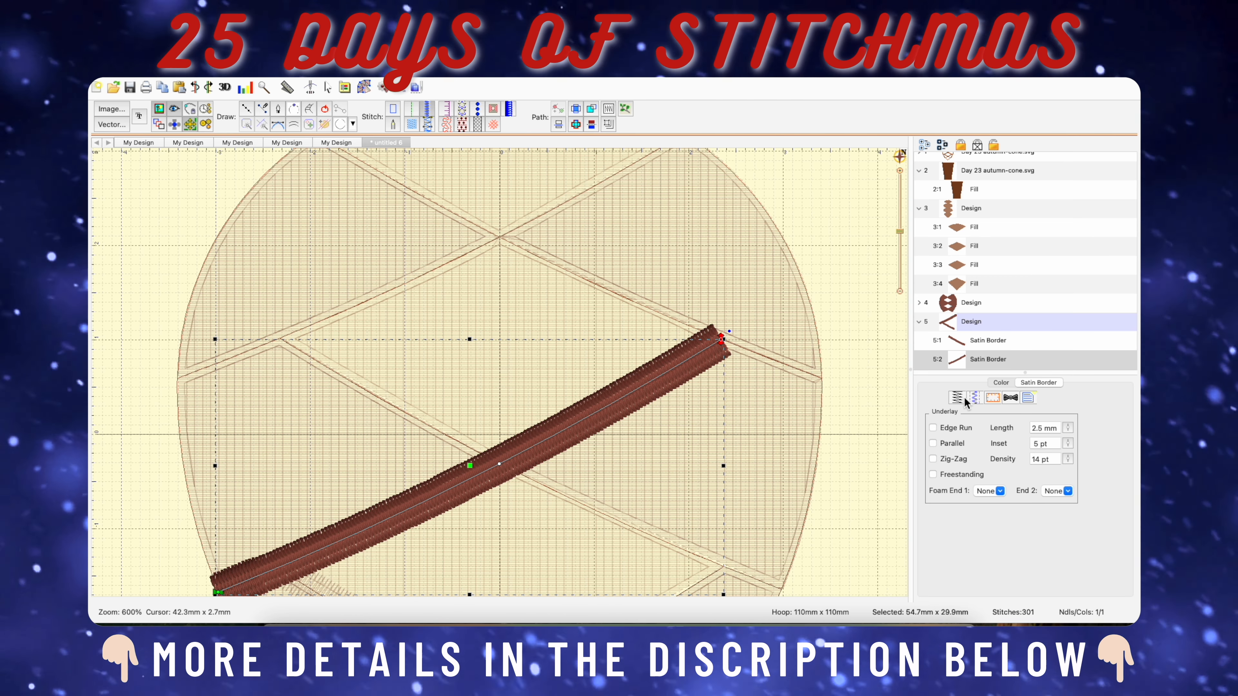
click(962, 400)
click(252, 112)
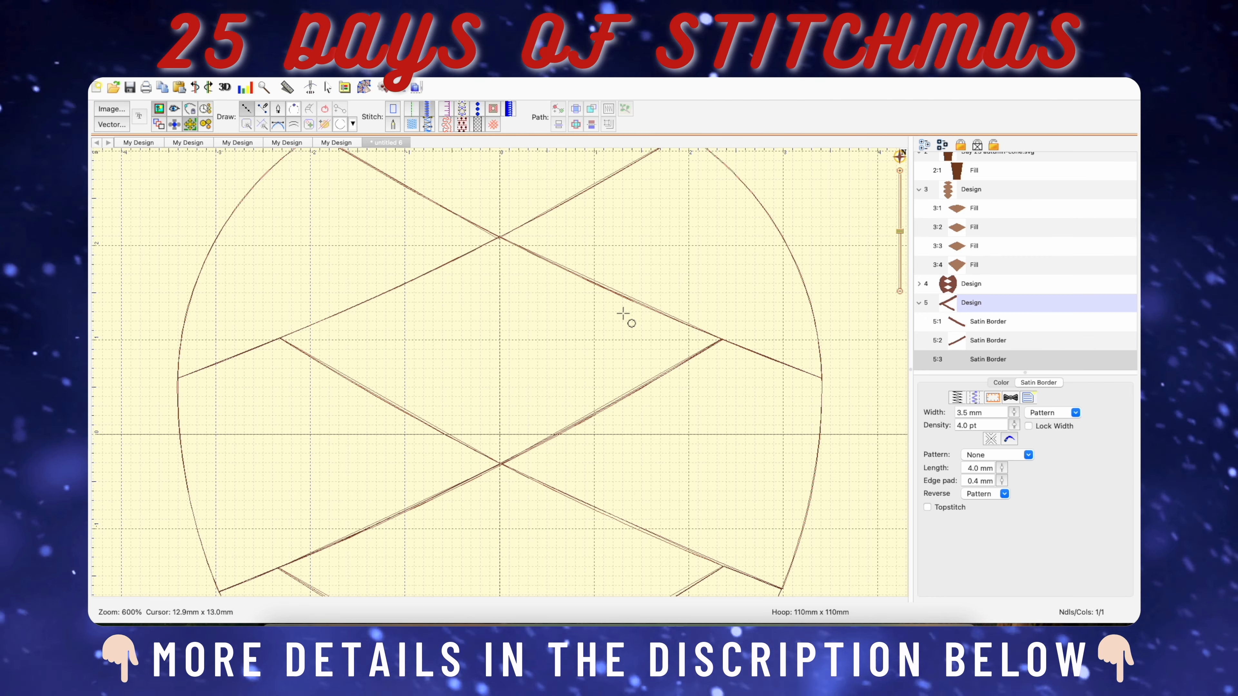
click(822, 379)
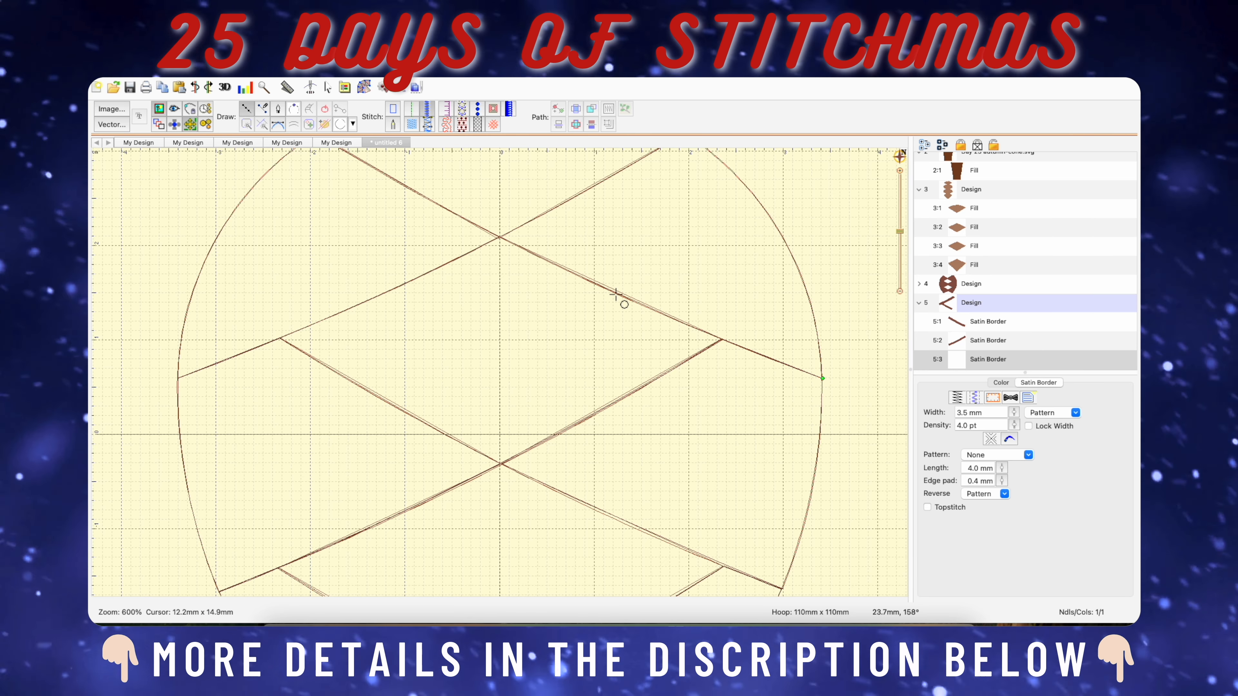
click(595, 283)
scroll(354, 205, up, 3)
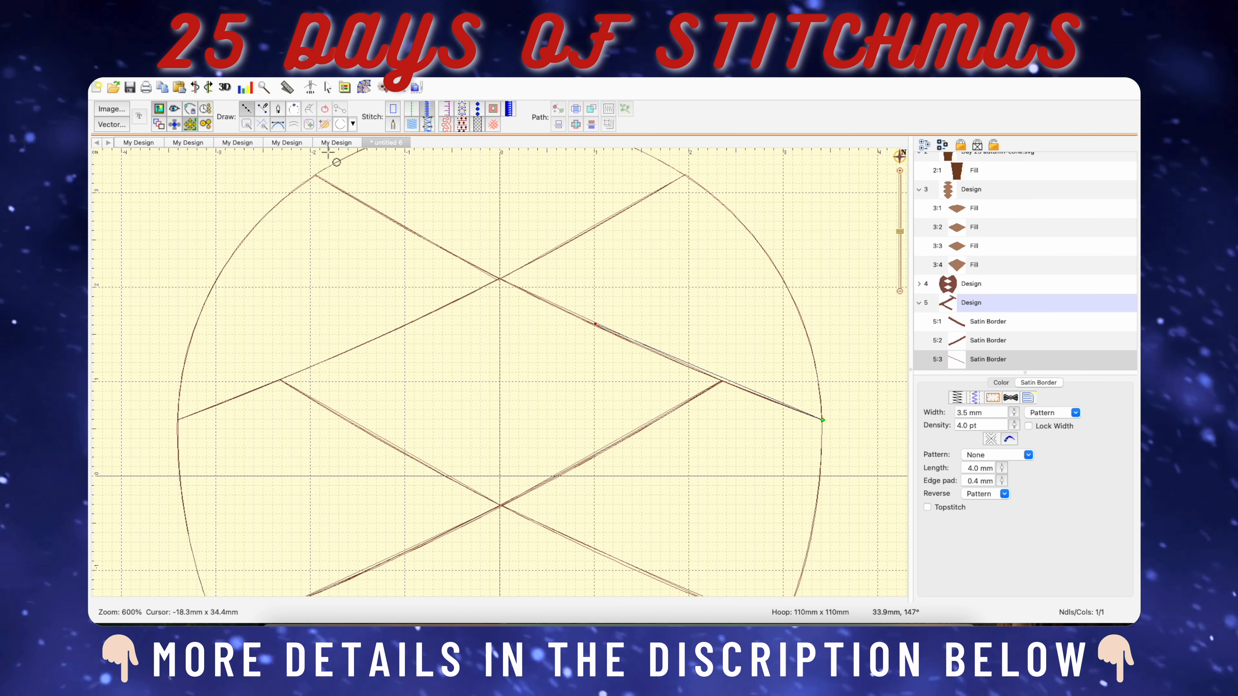
click(500, 321)
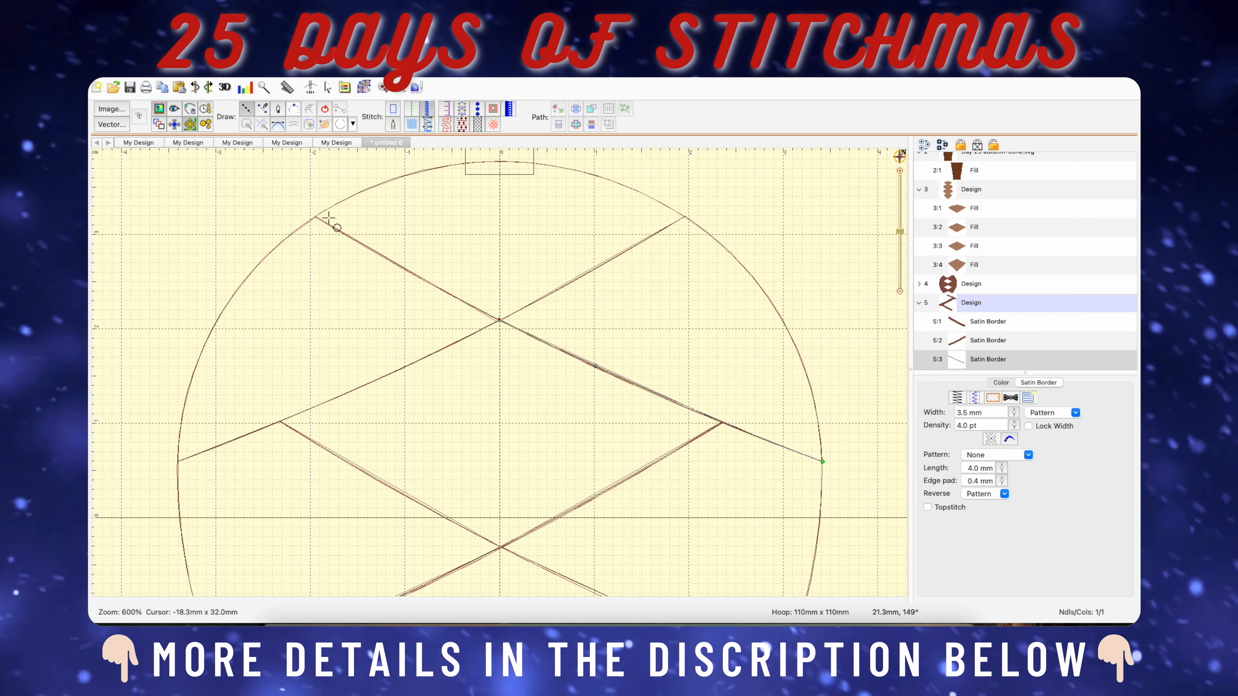
click(318, 217)
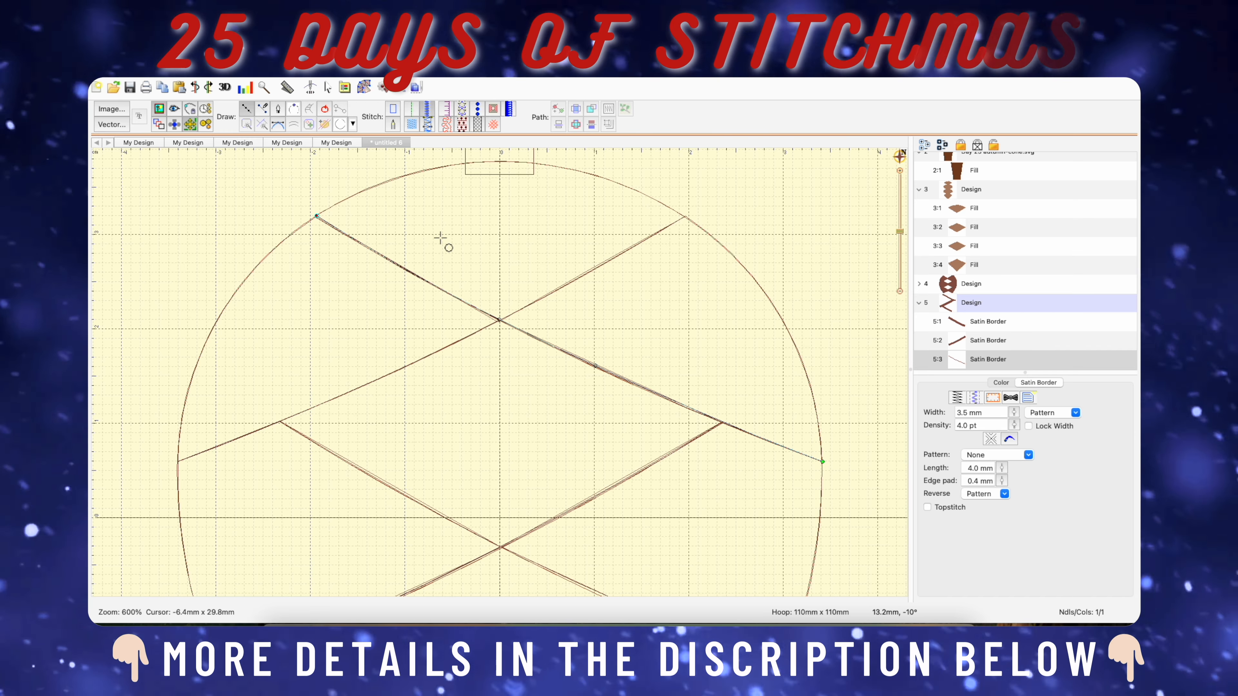
key(Return)
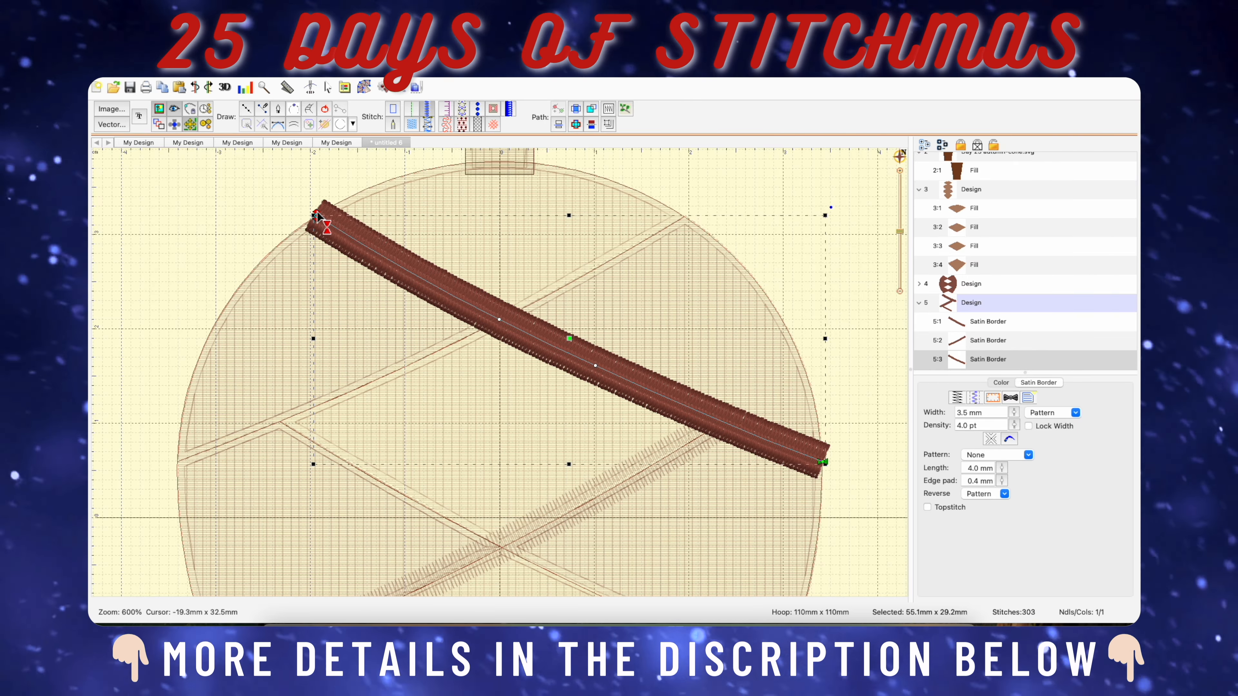
drag(318, 216, 500, 318)
Trace a satin border about 55 mm wide and 29 mm high from the cone's upper right edge through the upper crossing to its left edge.
scroll(553, 312, down, 3)
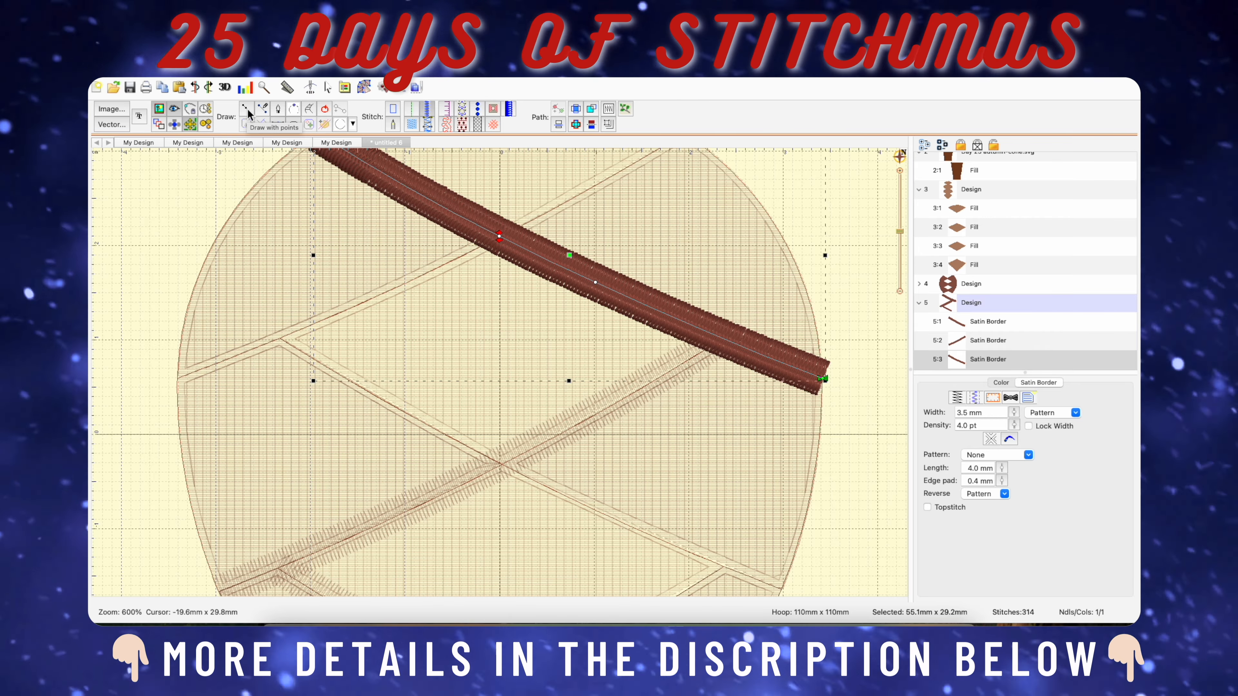
click(248, 110)
click(427, 109)
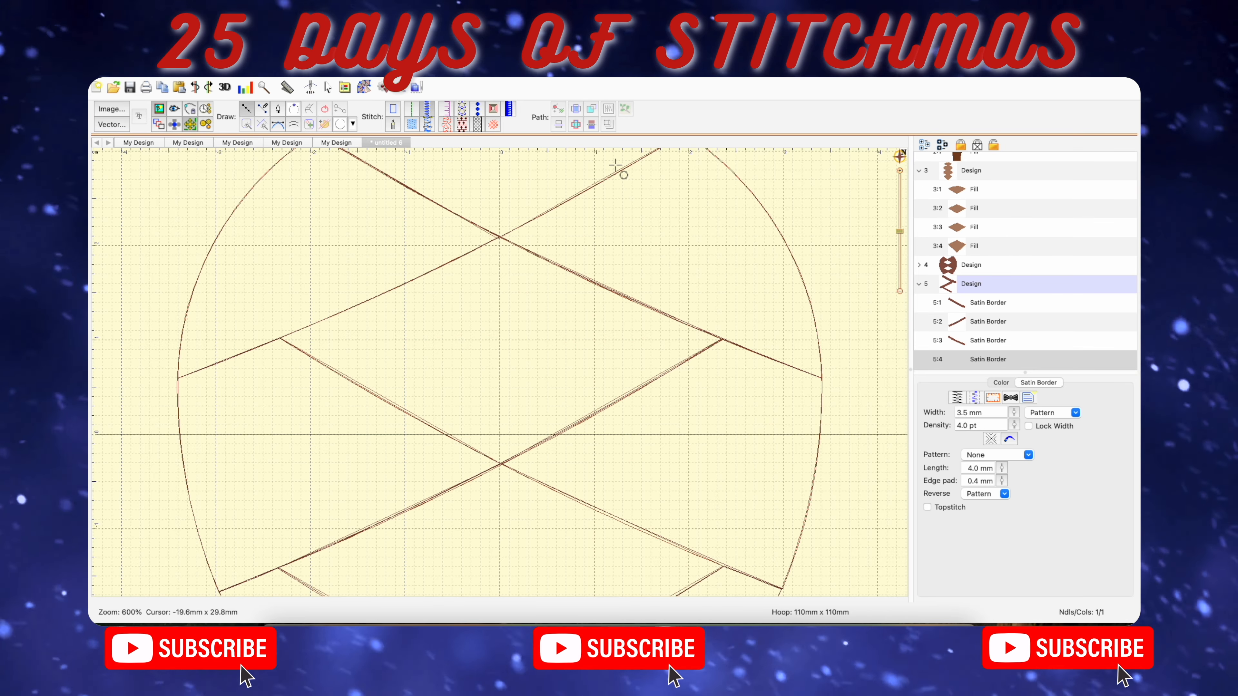
scroll(682, 163, down, 1)
scroll(716, 156, up, 3)
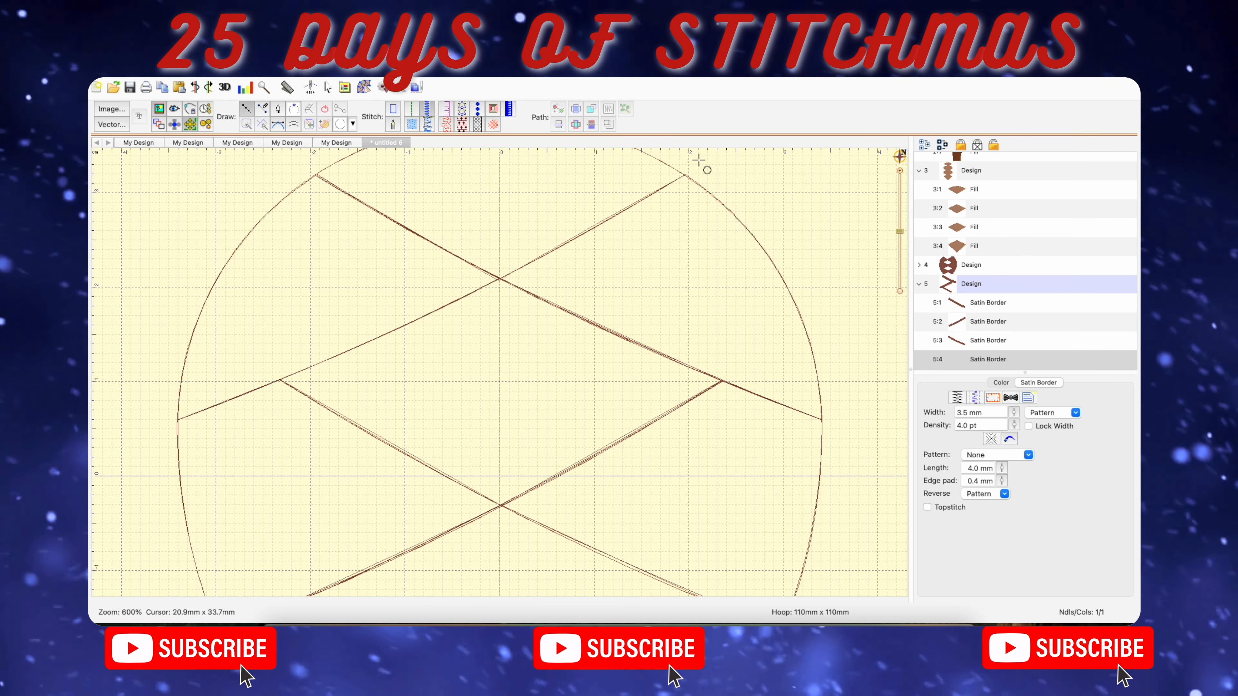
click(686, 175)
click(499, 279)
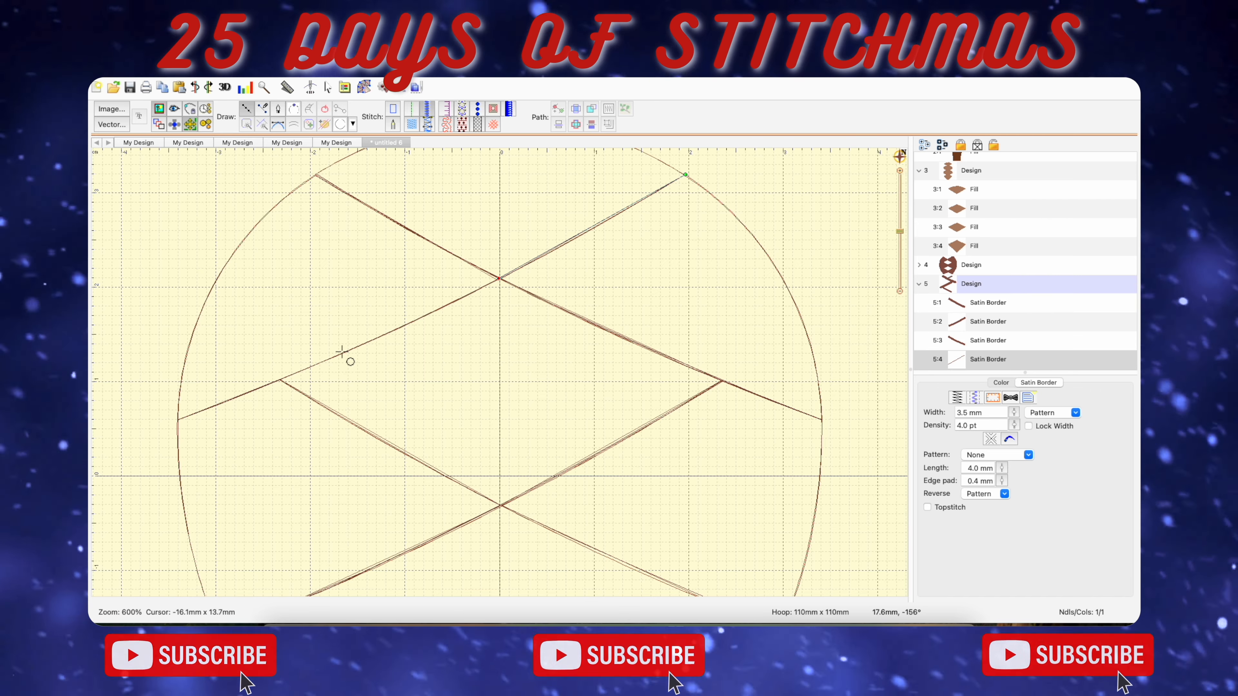
click(177, 420)
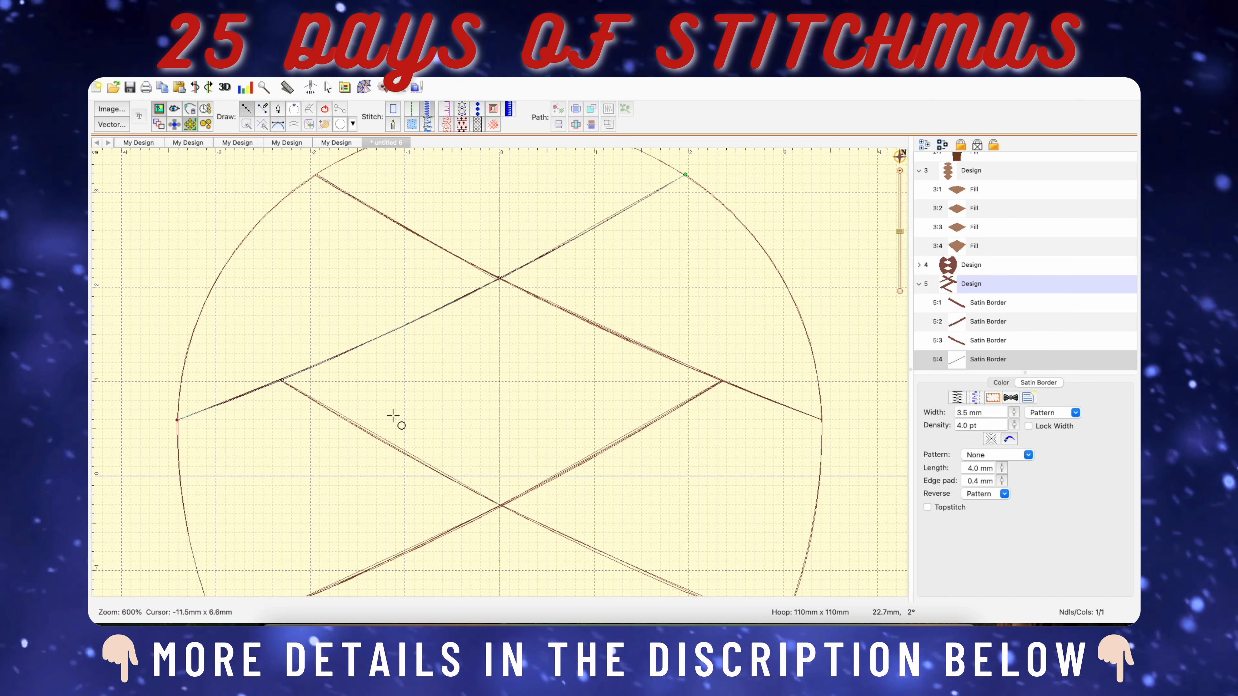
key(Return)
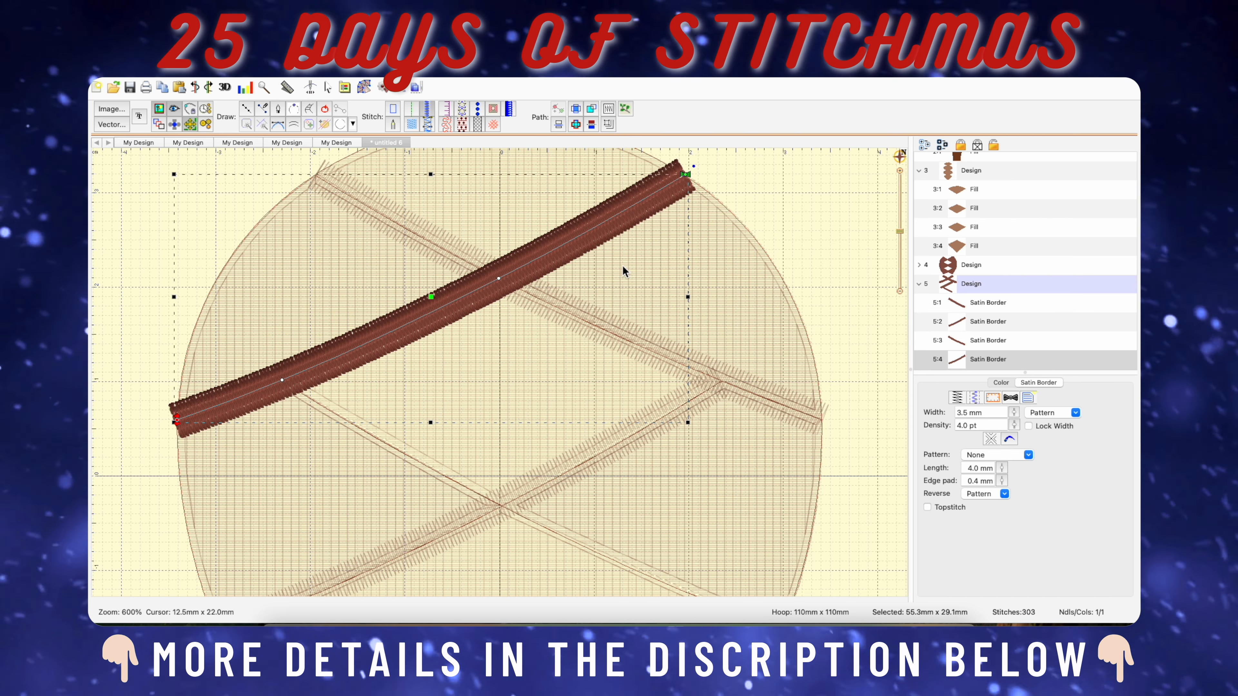
Move this border's start point to the upper crossing and its end point to the upper diamond's left corner.
drag(686, 176, 505, 289)
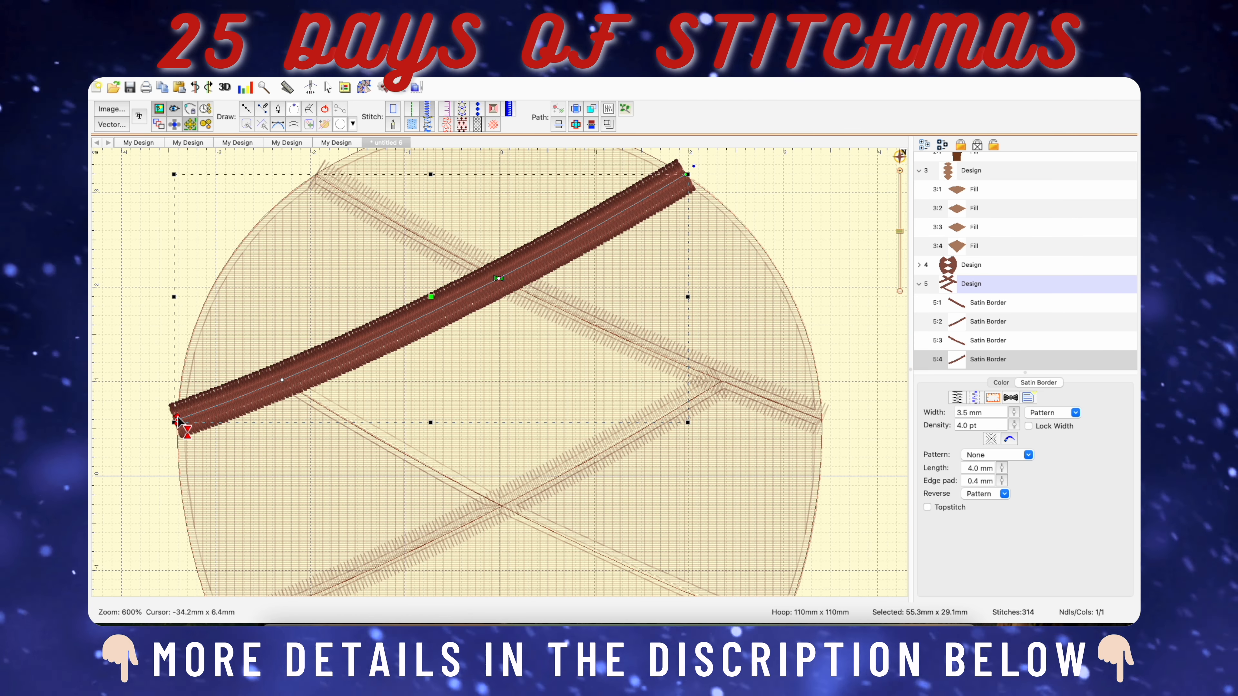
drag(177, 419, 278, 391)
scroll(342, 407, down, 4)
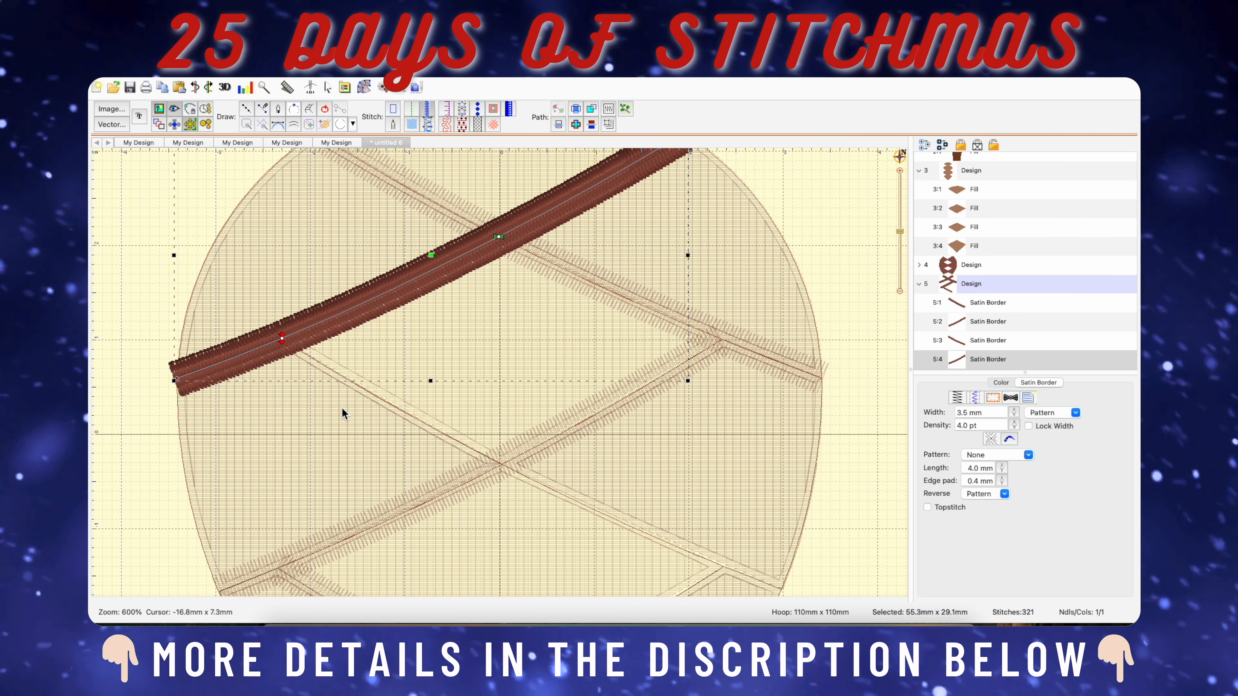
Trace a satin border about 55 mm by 30 mm from the upper diamond's left corner to the cone's right edge, ending its stitching at the lowest diamond's right corner.
click(247, 109)
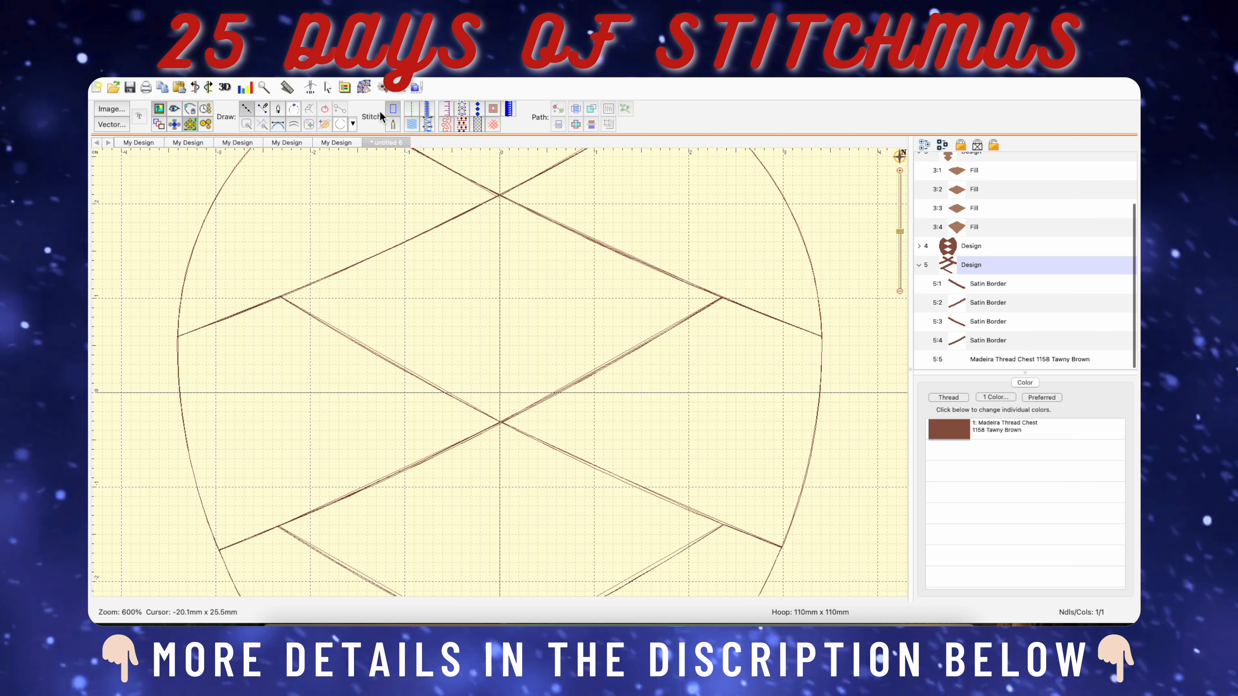
click(427, 110)
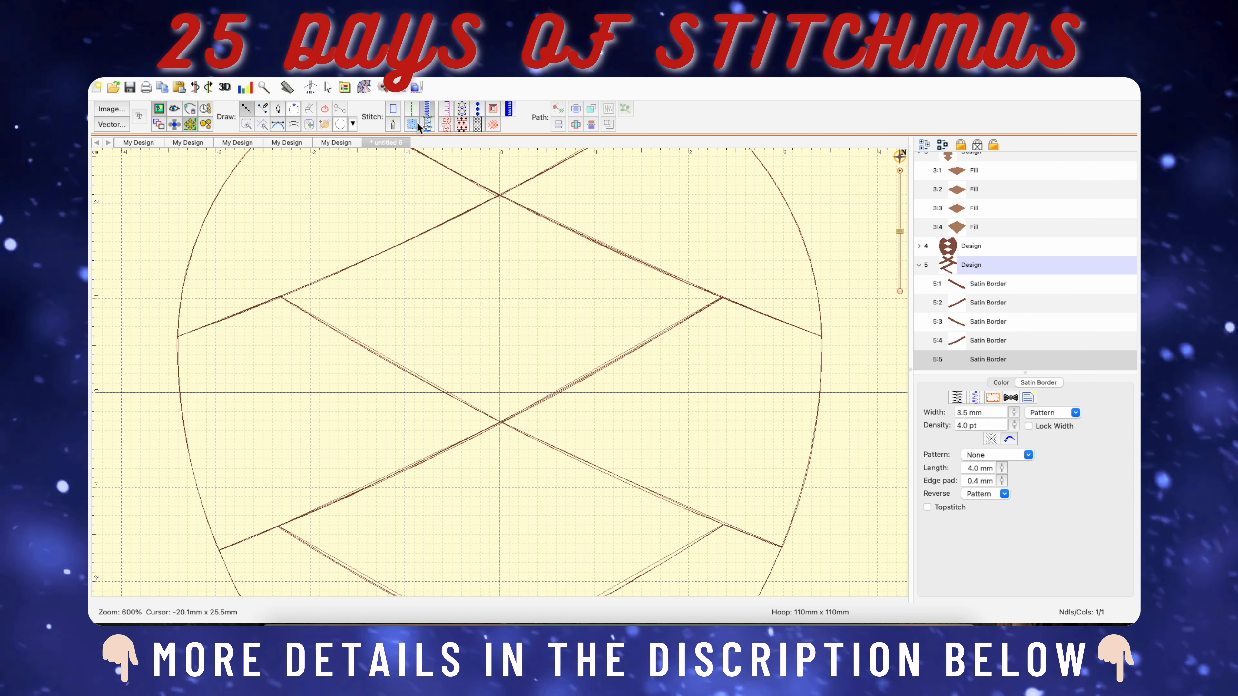
click(280, 296)
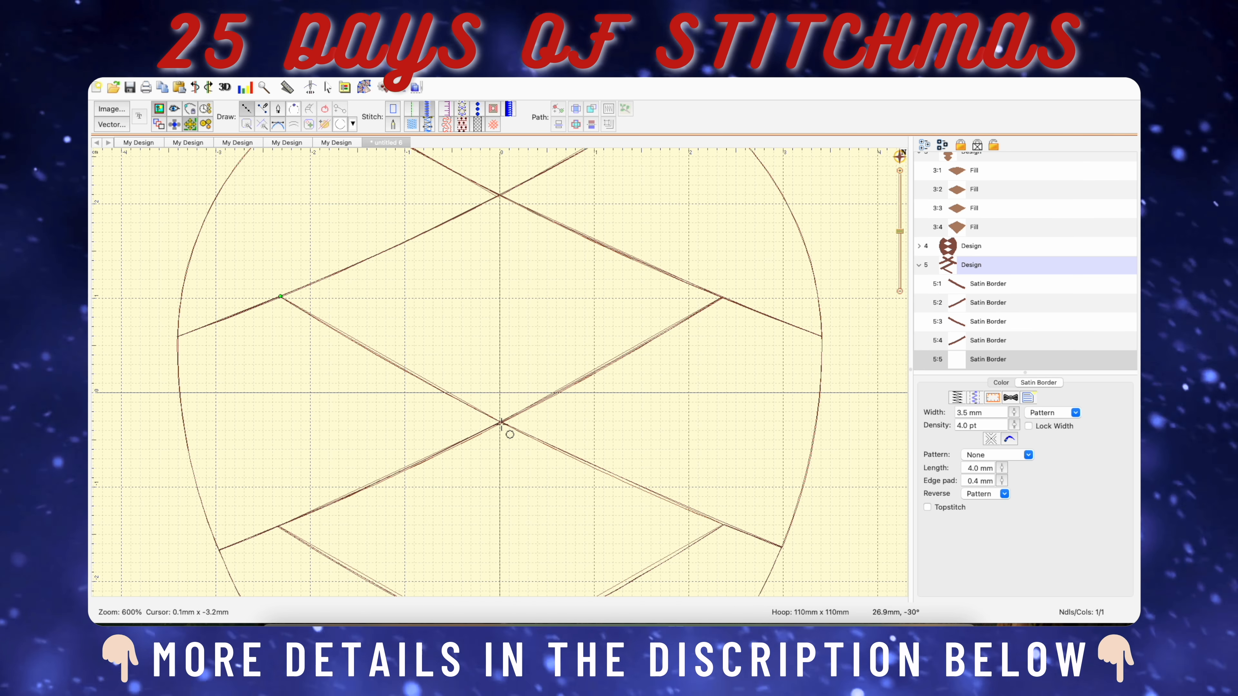
click(782, 547)
key(Return)
scroll(608, 404, down, 5)
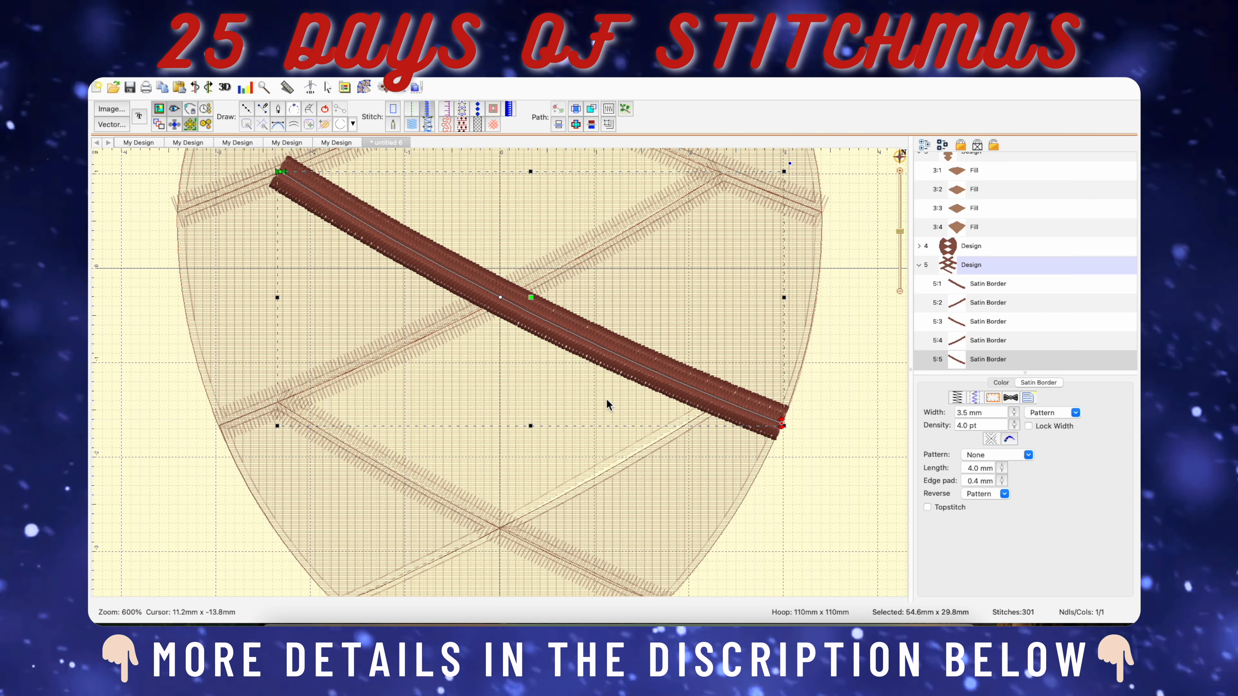
drag(782, 341, 721, 320)
Trace a satin border about 42 mm wide and 25 mm high from the lowest diamond's right corner through the lower crossing to the cone's lower left edge.
click(246, 109)
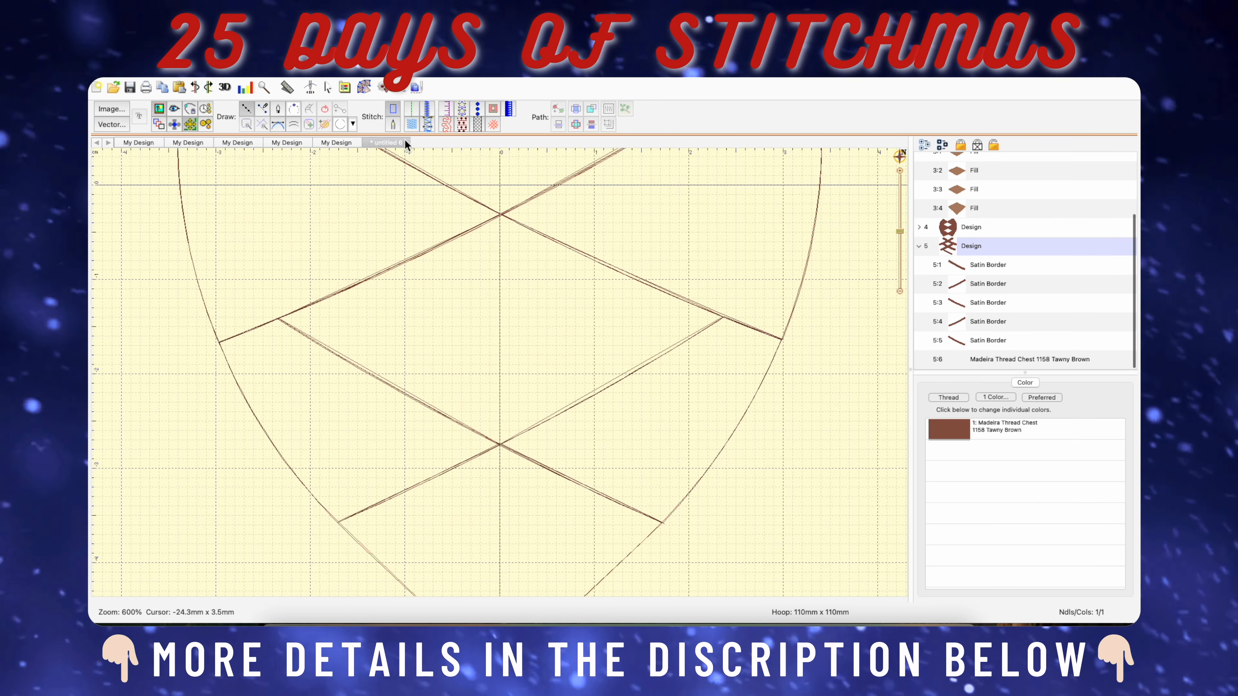
click(427, 109)
click(725, 317)
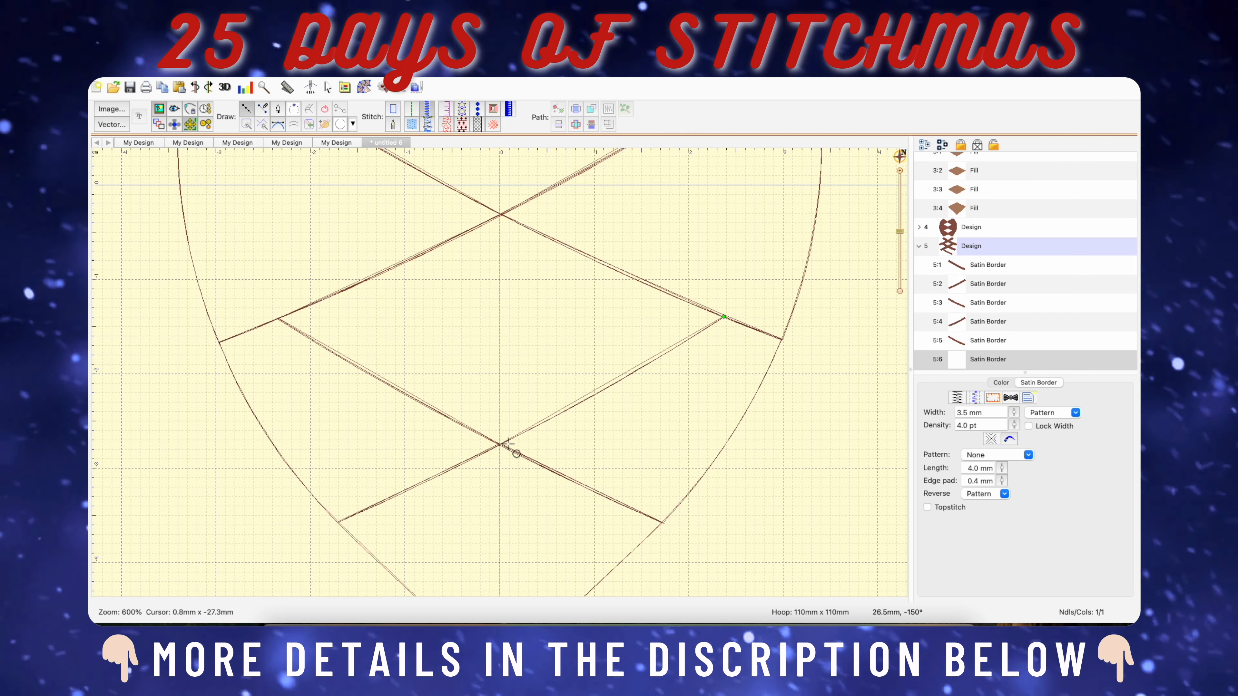
click(501, 444)
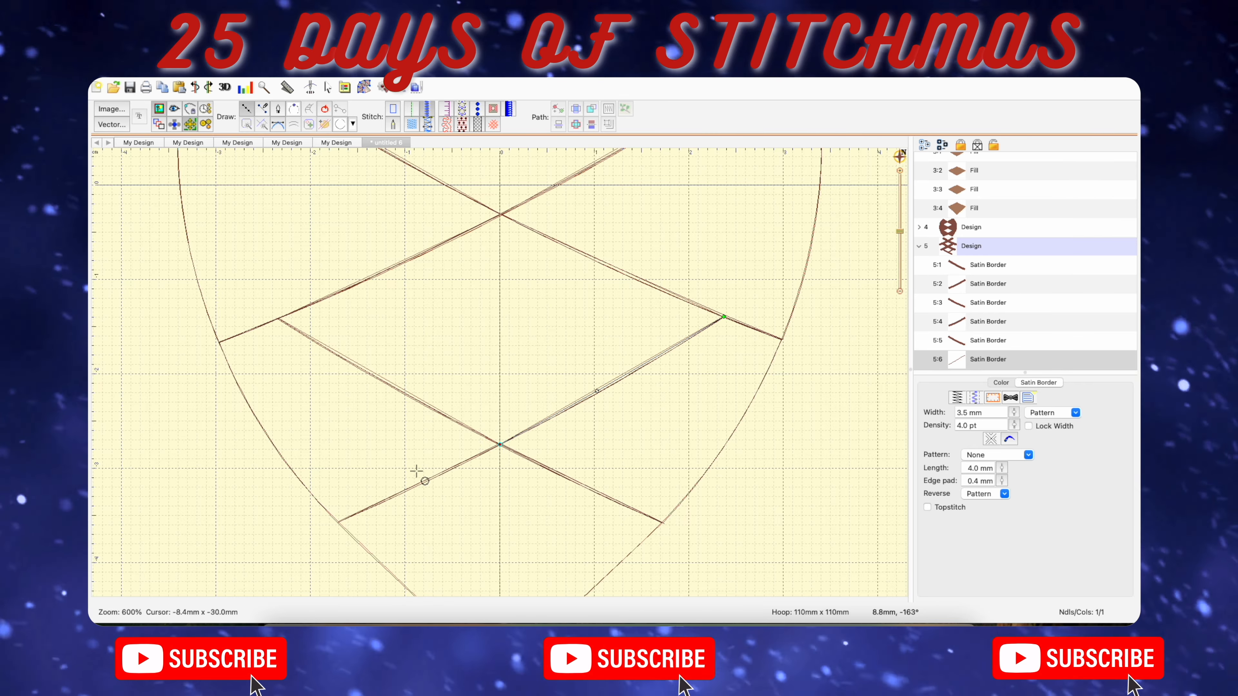
click(340, 523)
key(Return)
Check the first satin border's start and end points, and move the second border's start point to the lowest diamond's left corner.
scroll(638, 378, up, 6)
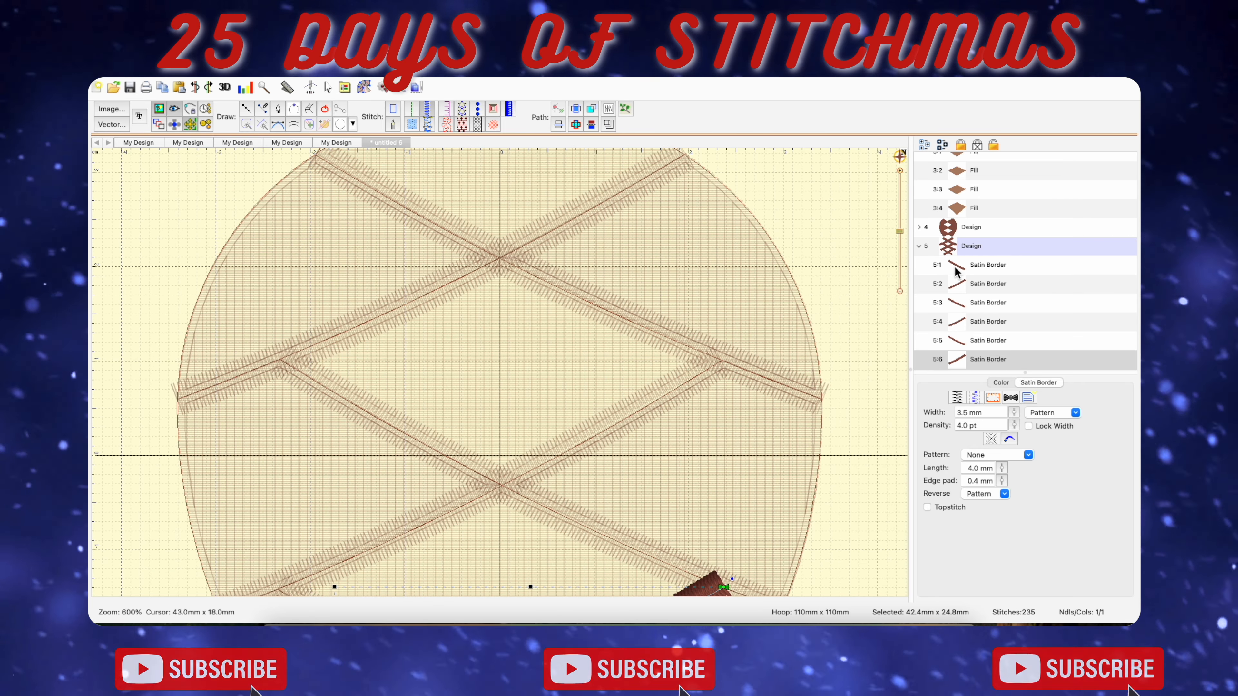
click(1004, 265)
scroll(627, 410, down, 5)
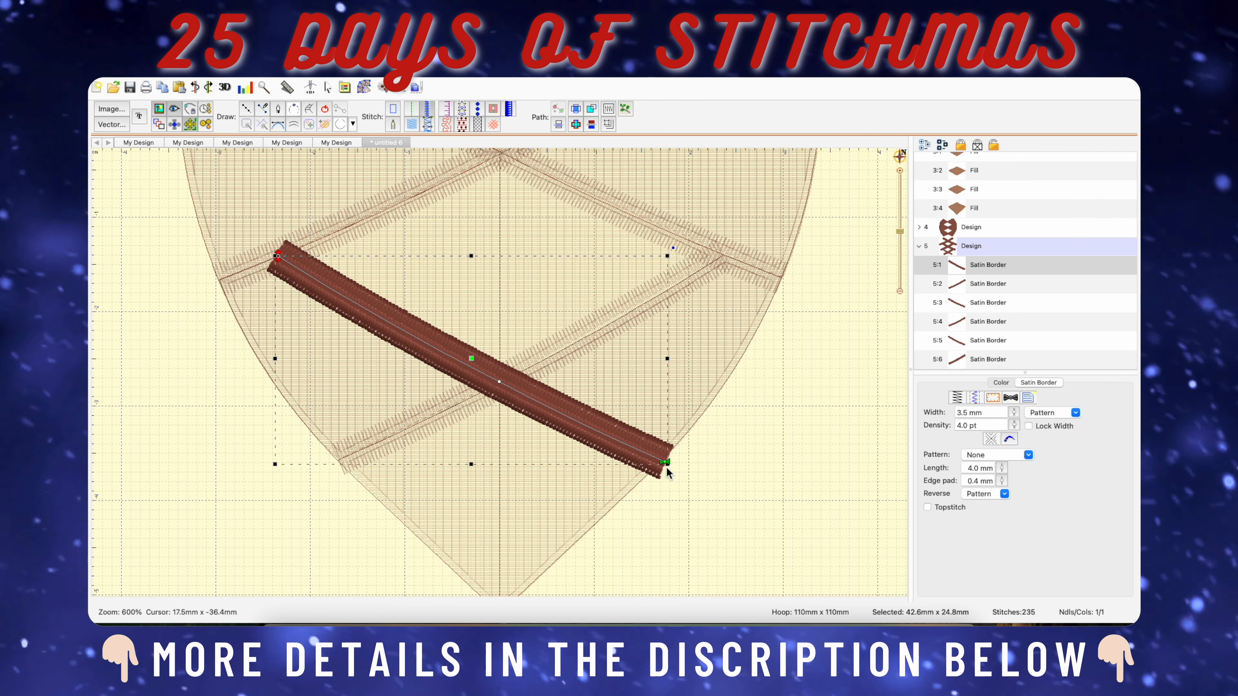
scroll(312, 288, up, 3)
click(995, 284)
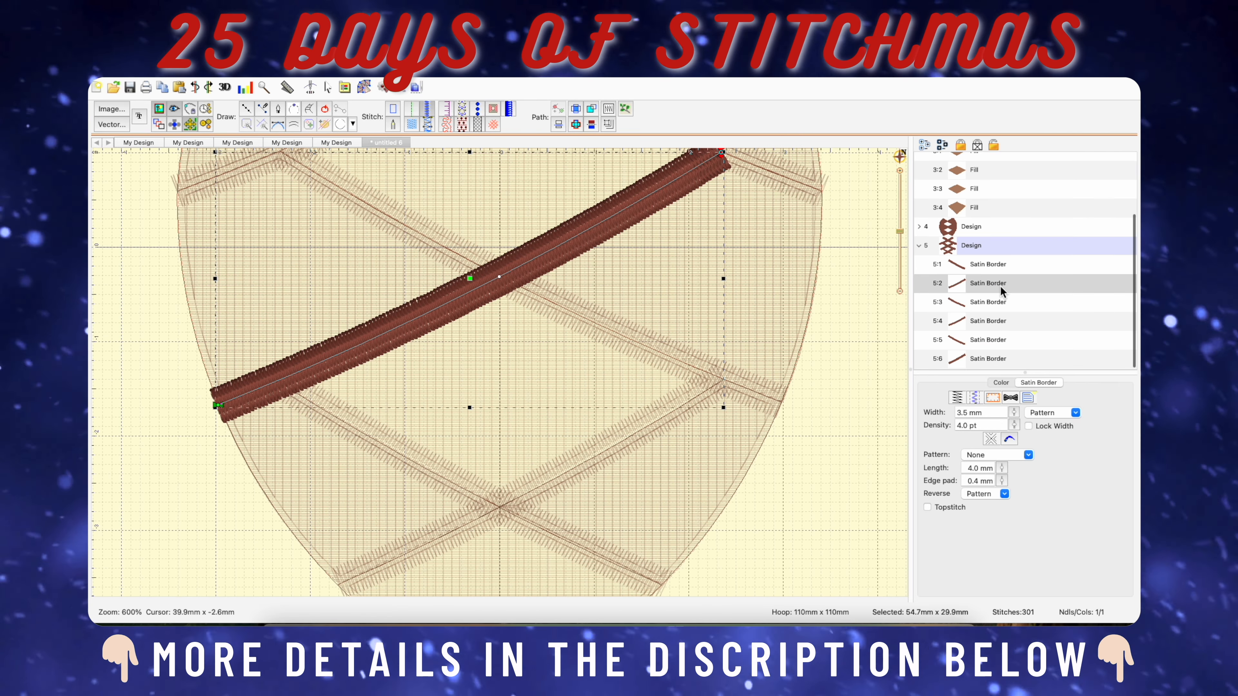
drag(218, 405, 281, 390)
Move the third satin border's start point from the cone's right edge to the upper diamond's right corner.
scroll(456, 373, up, 3)
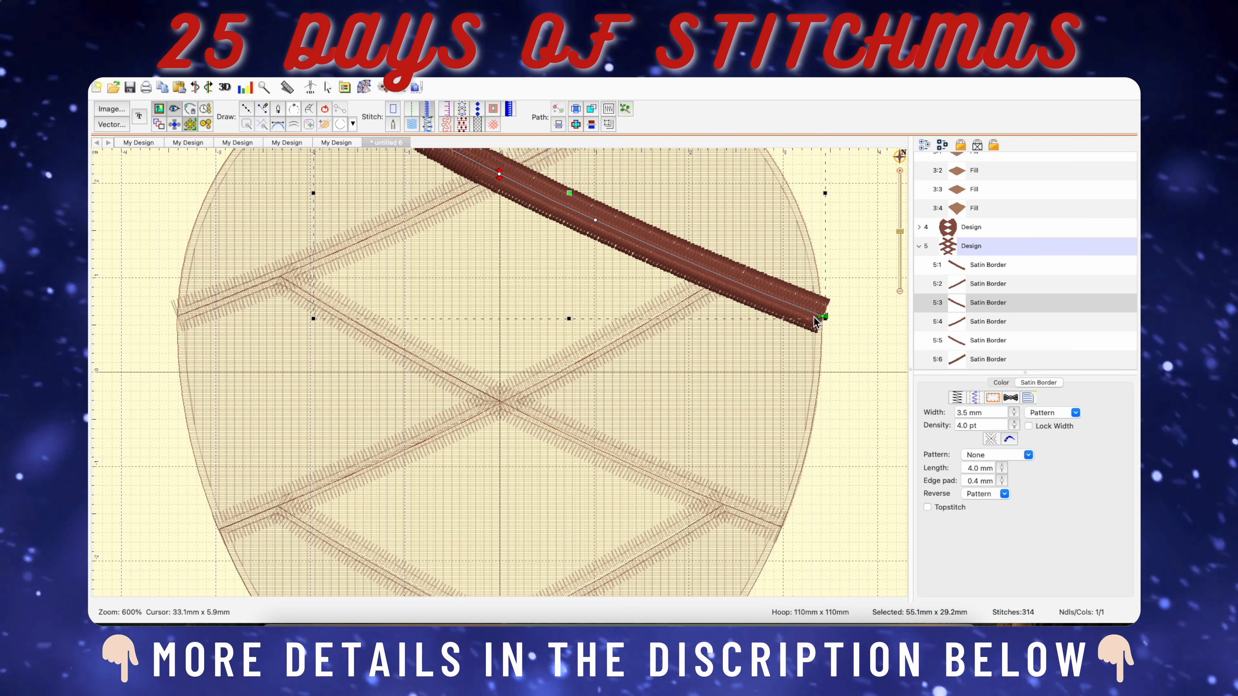
drag(823, 317, 719, 285)
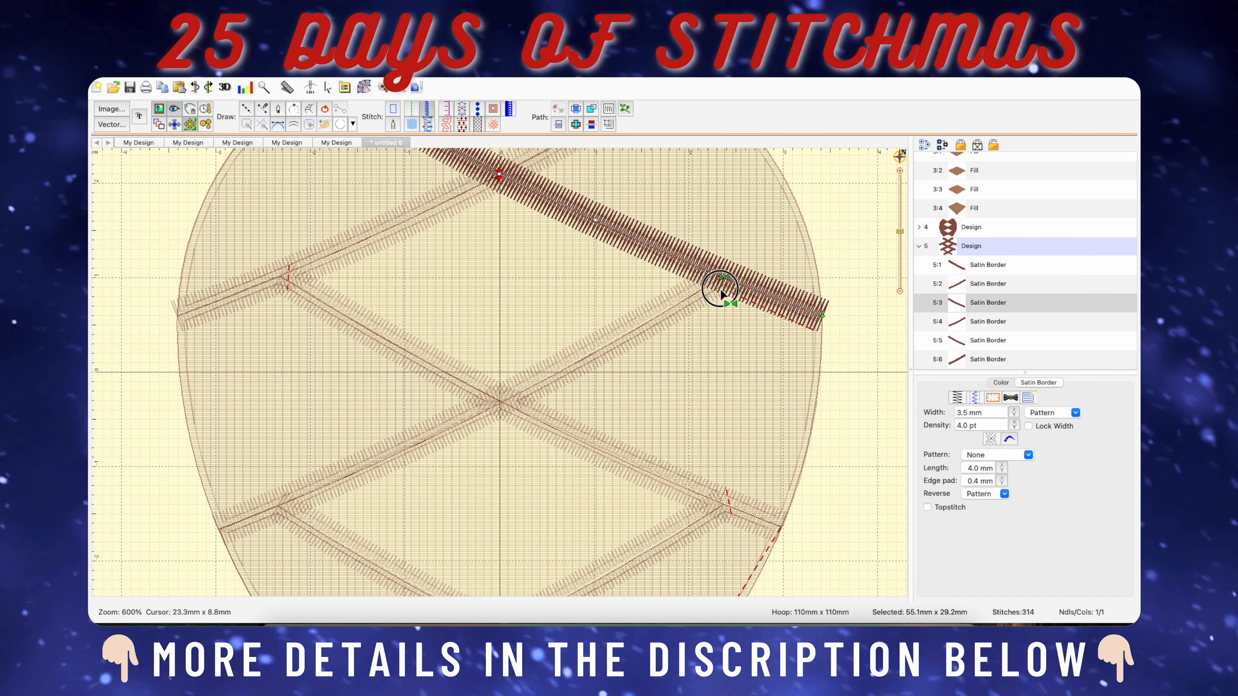
scroll(675, 293, up, 5)
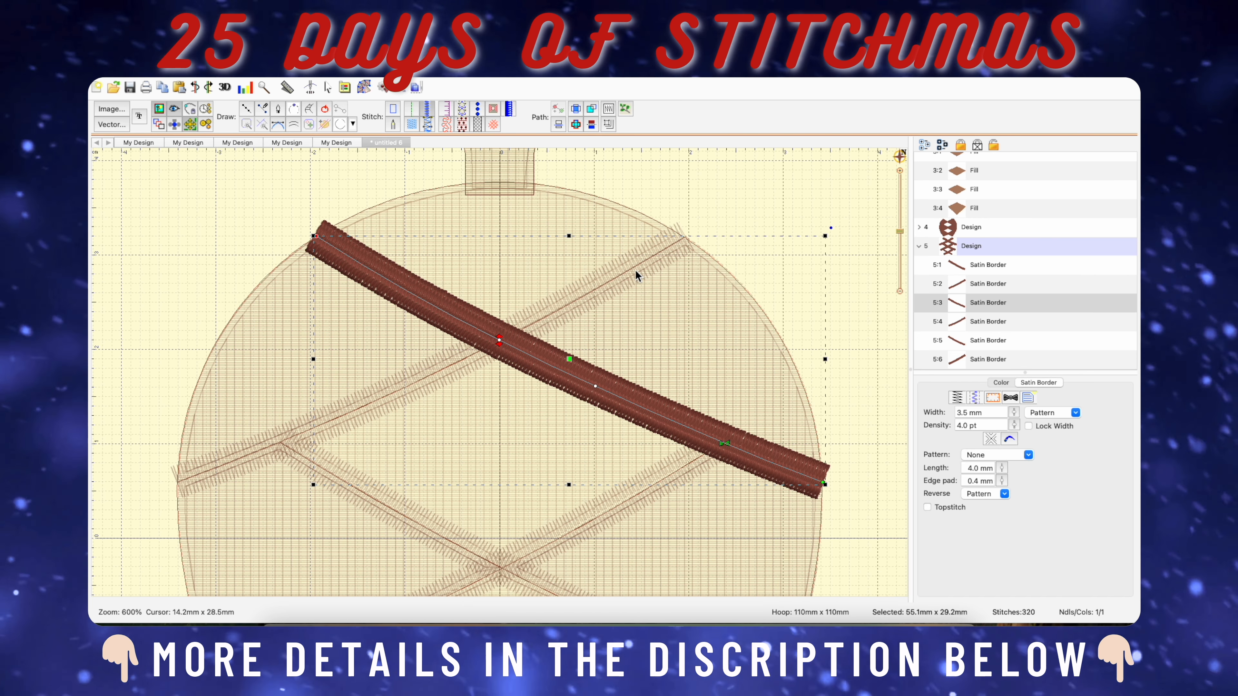
Check the start and end points of the fourth and fifth satin borders along the cone's crossing lines.
click(980, 322)
scroll(368, 384, down, 3)
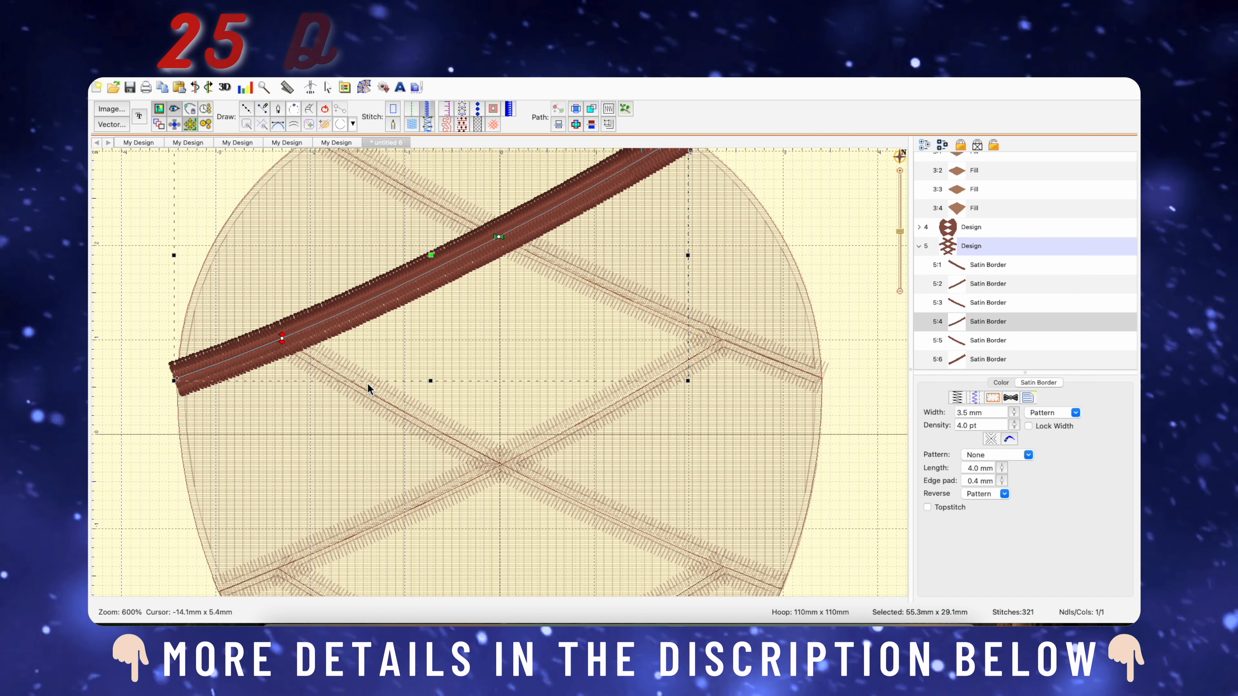
scroll(331, 365, down, 2)
click(1003, 341)
scroll(760, 438, down, 3)
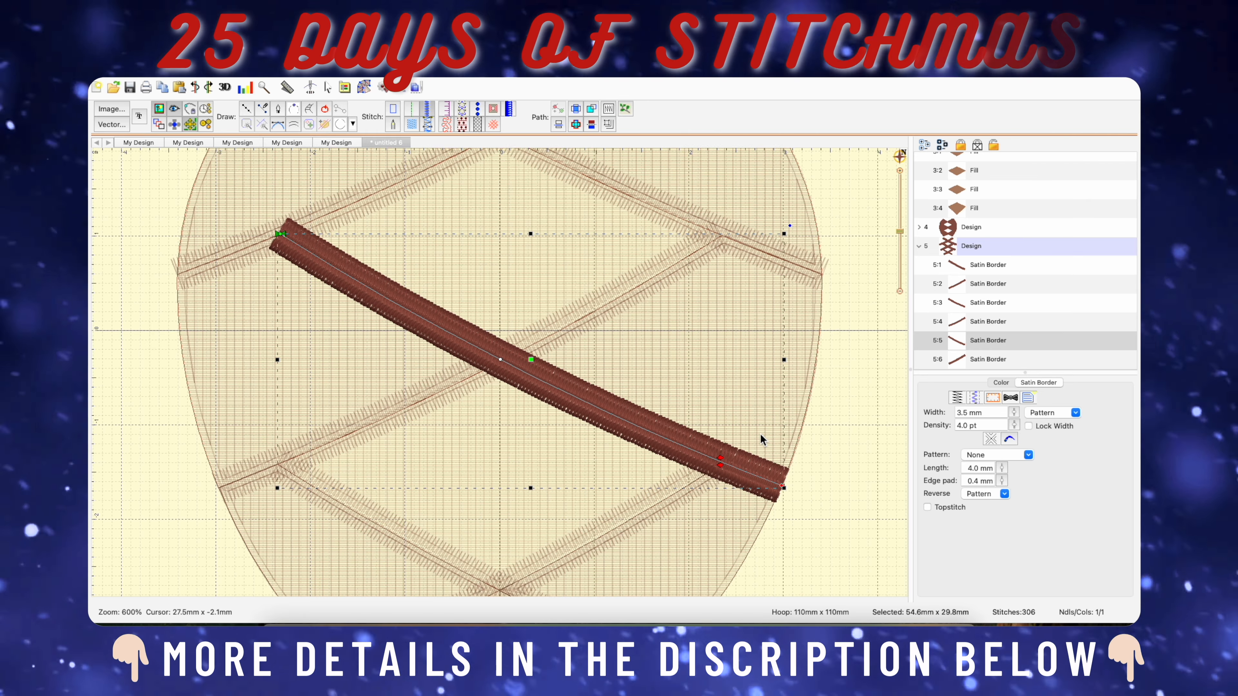